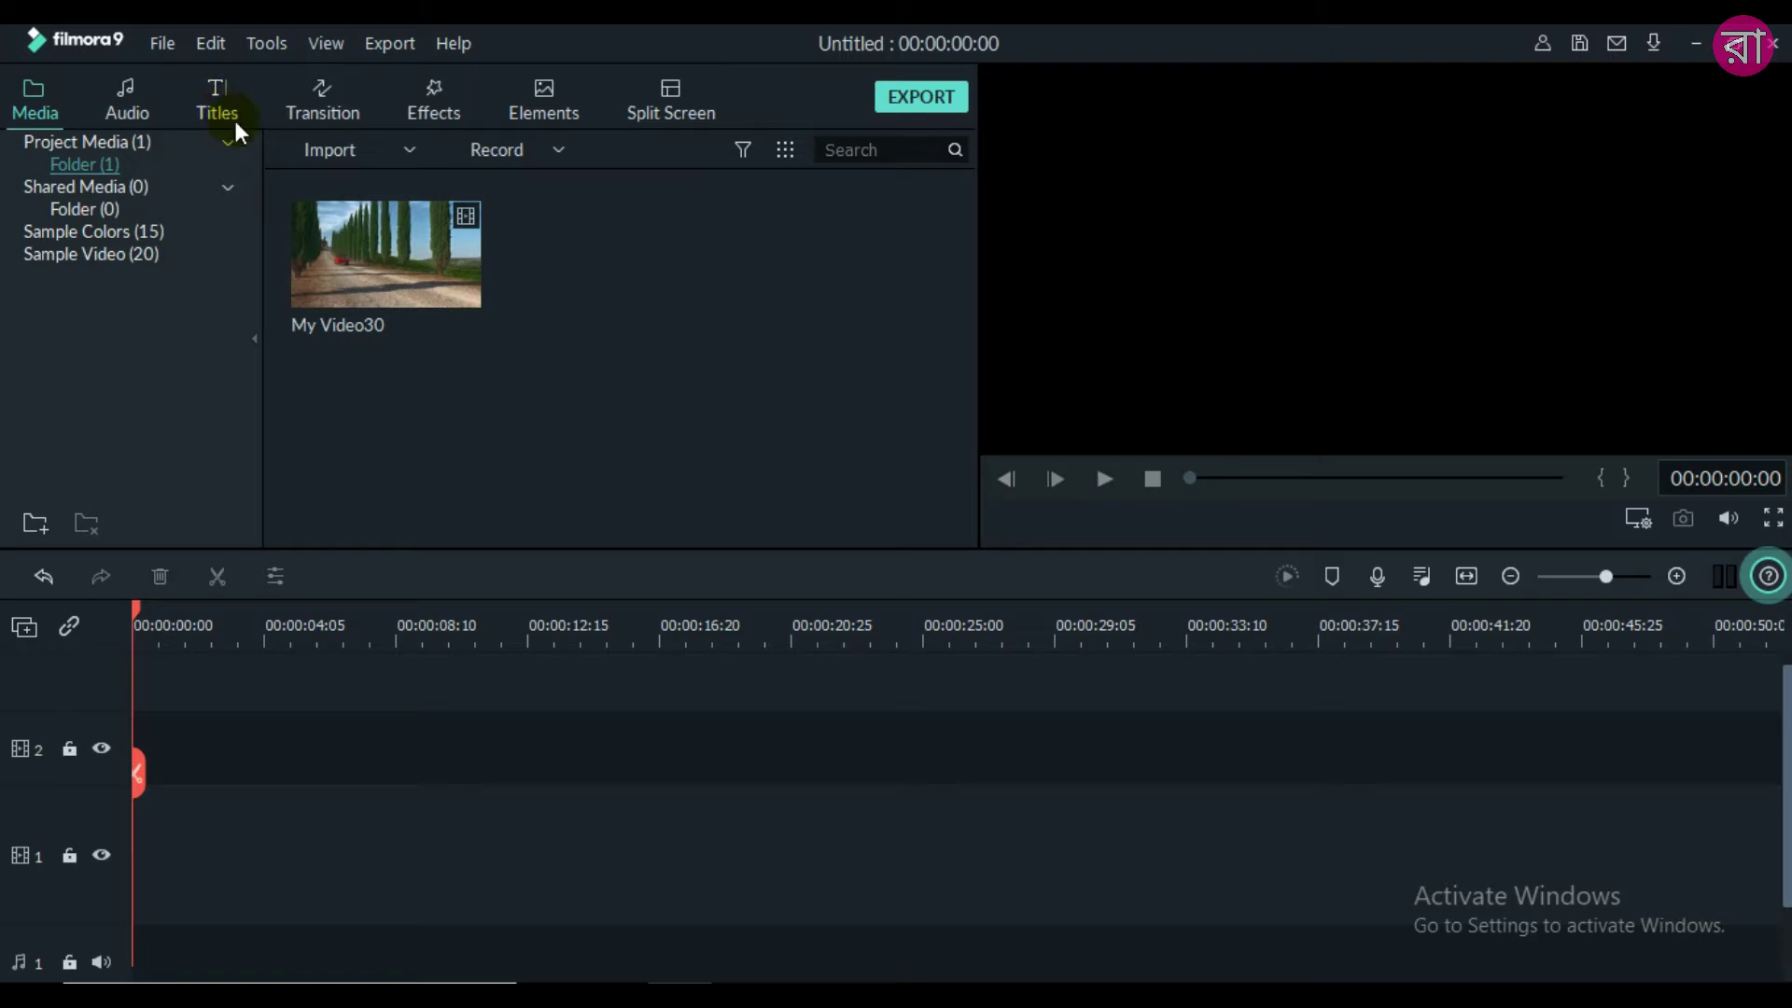
- Add the Title 41 preset from the Titles category to the start of video track 2
click(217, 82)
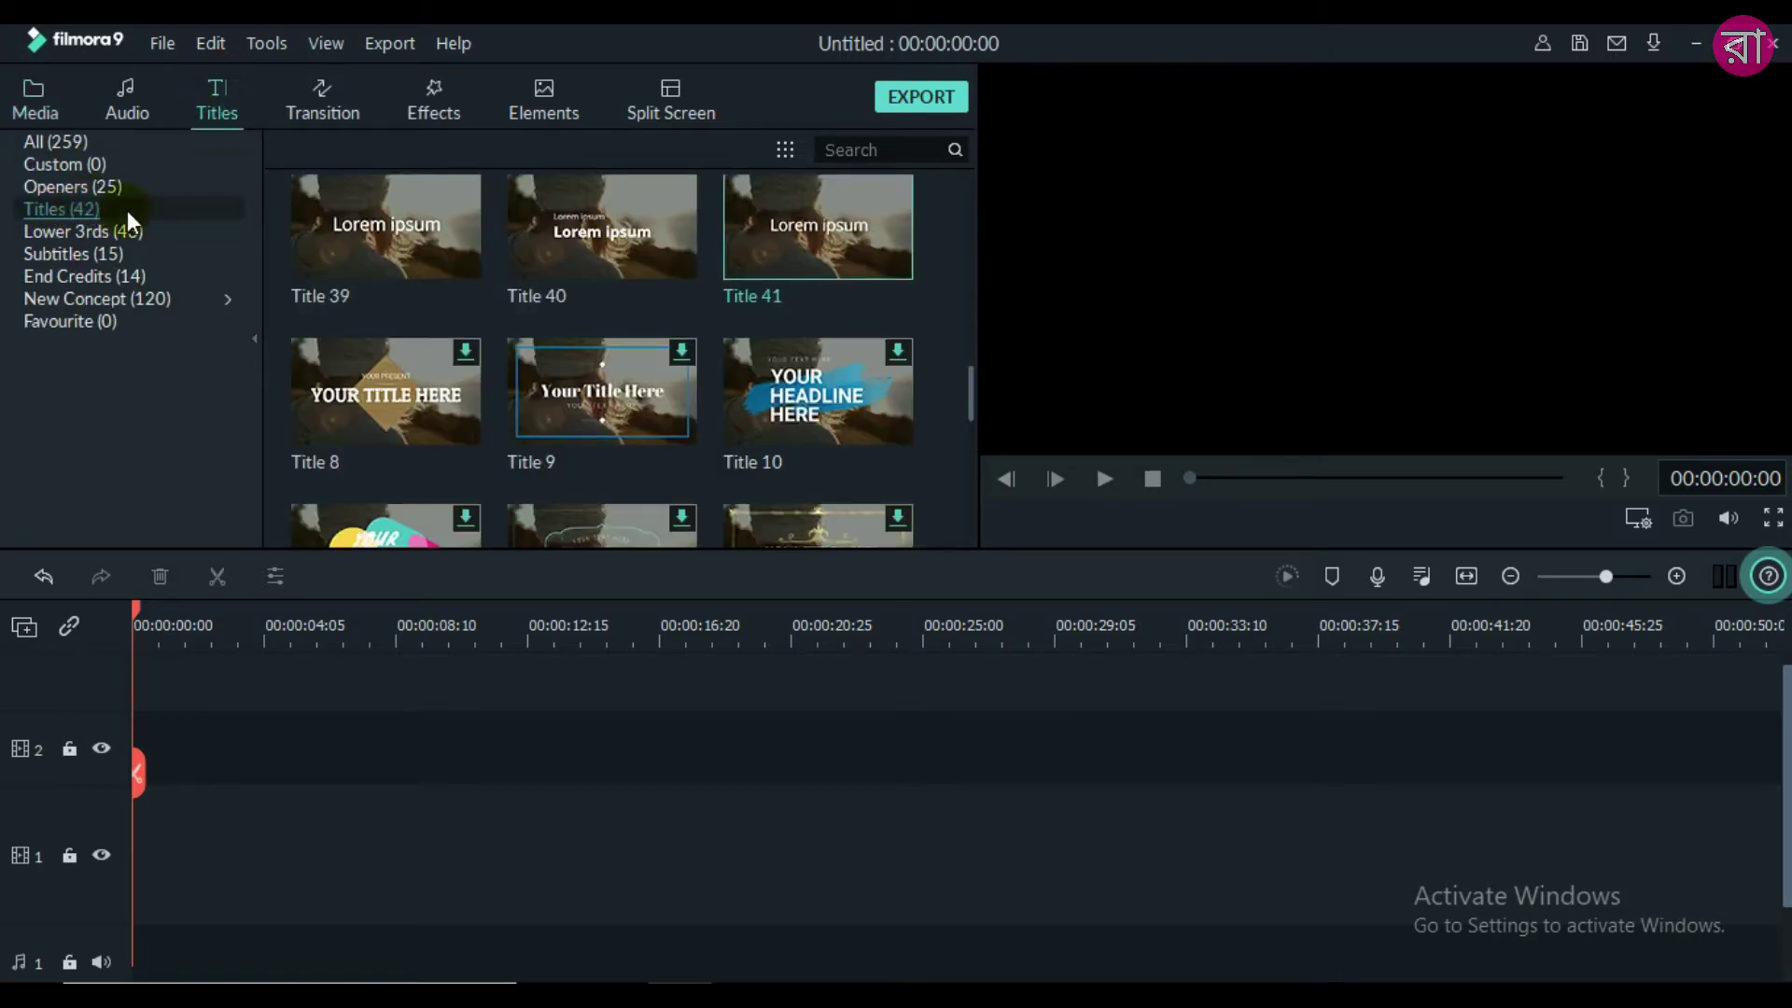
click(969, 392)
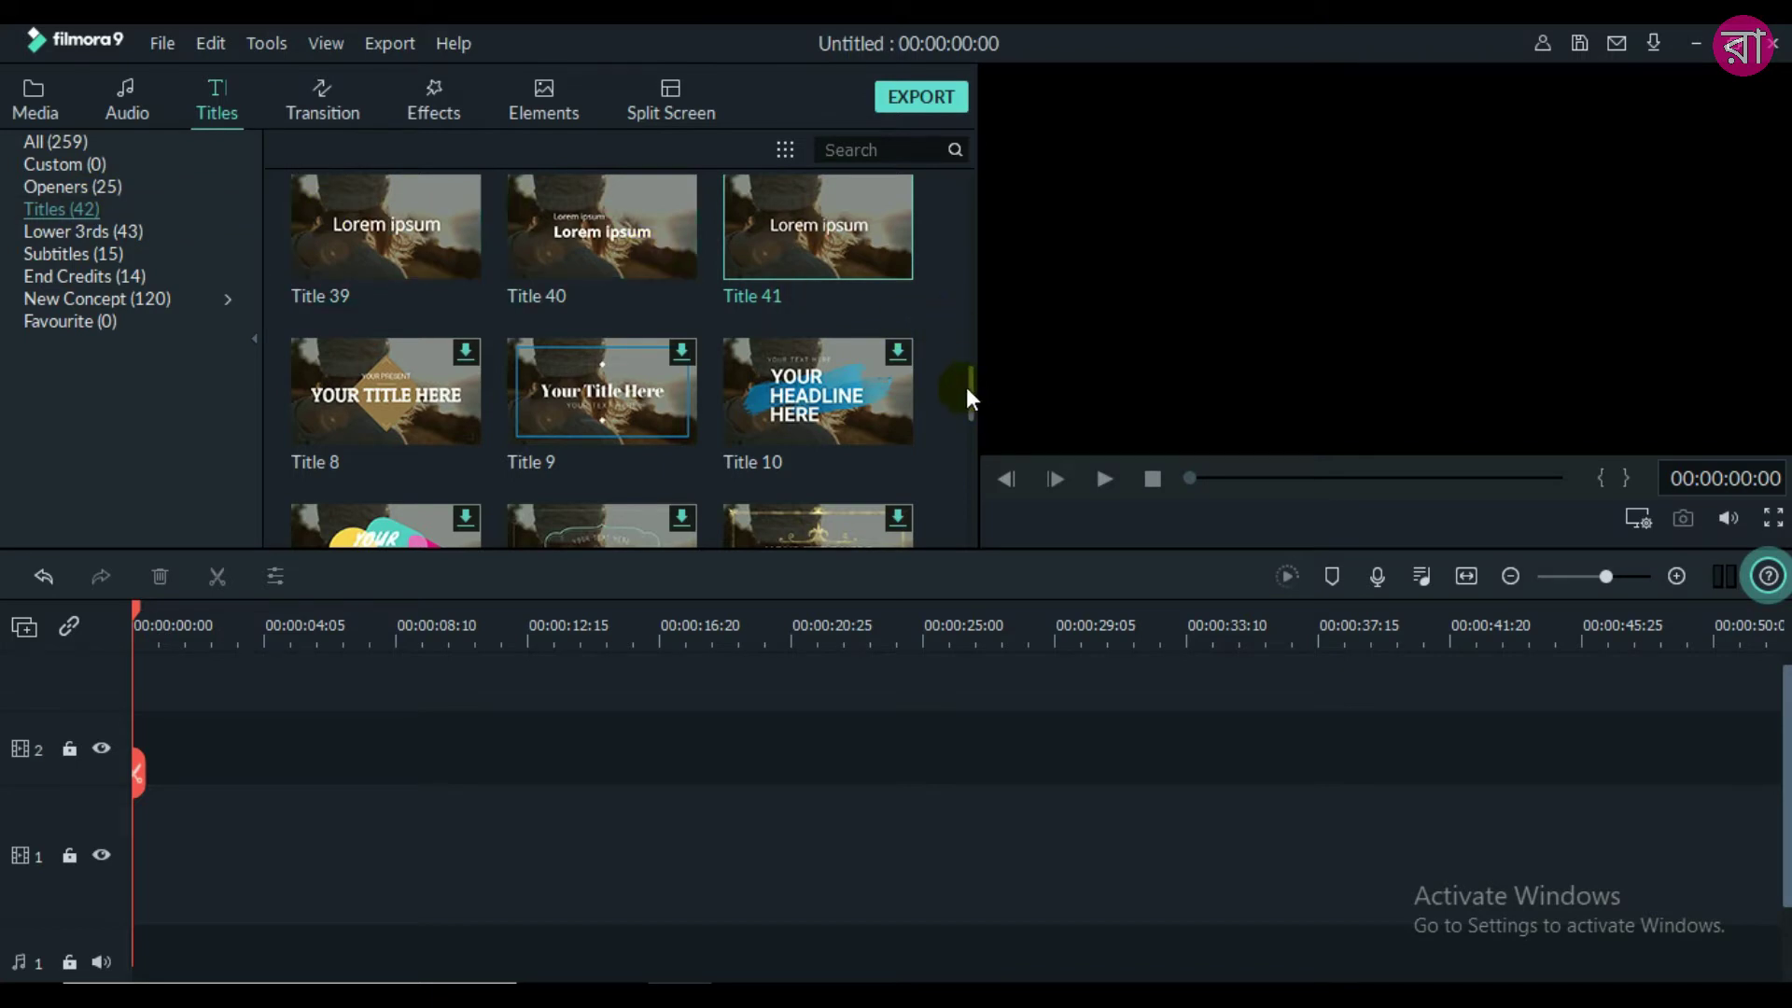
drag(967, 386, 748, 348)
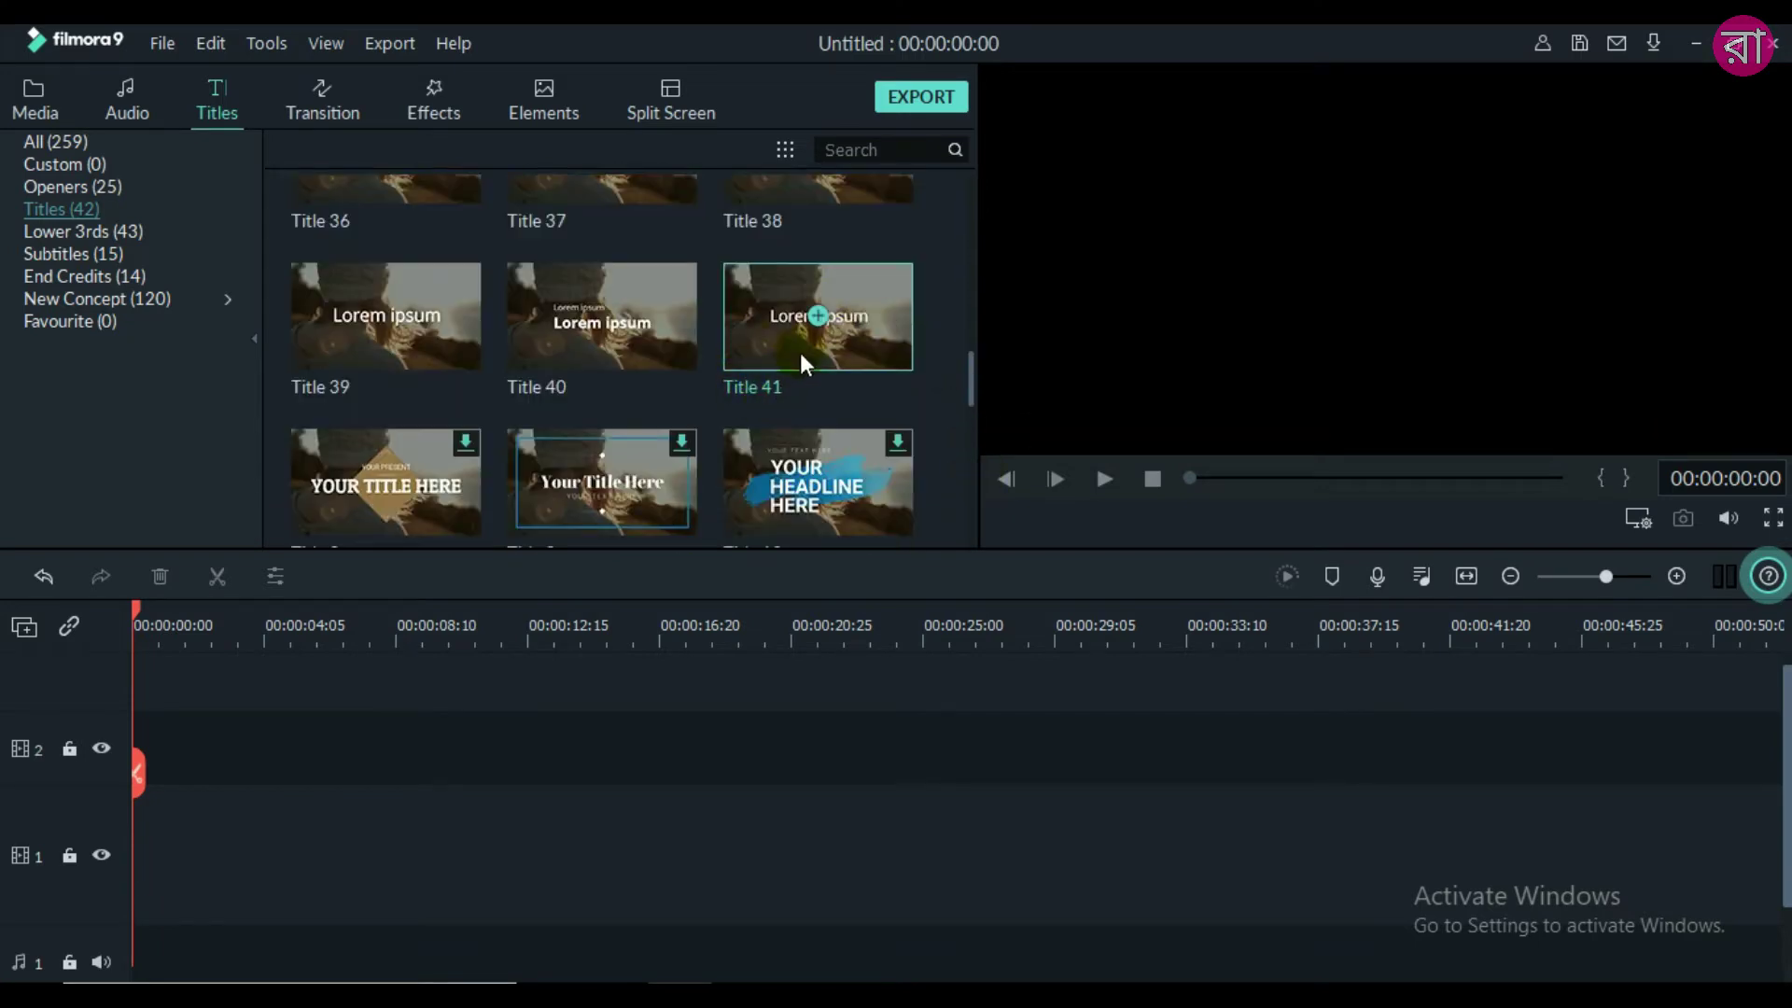
drag(885, 305, 153, 795)
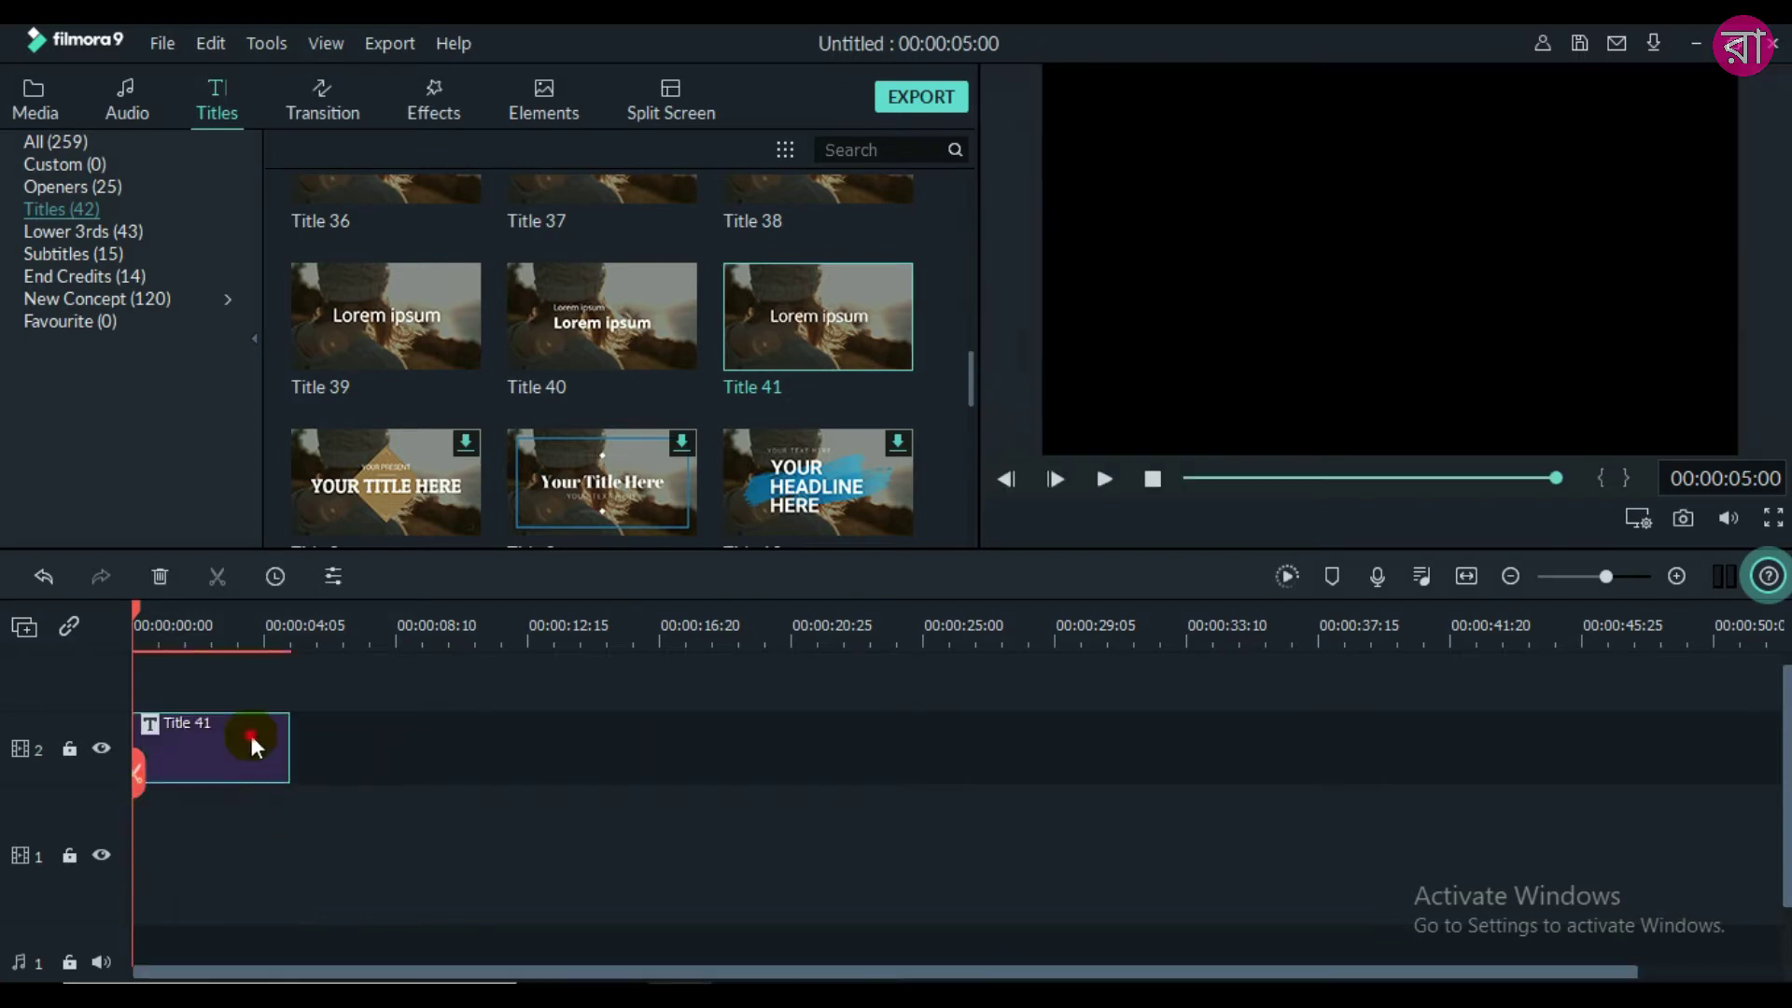
- Open the Title 41 clip in the advanced text editor and replace its placeholder wording with TEXT
double_click(252, 740)
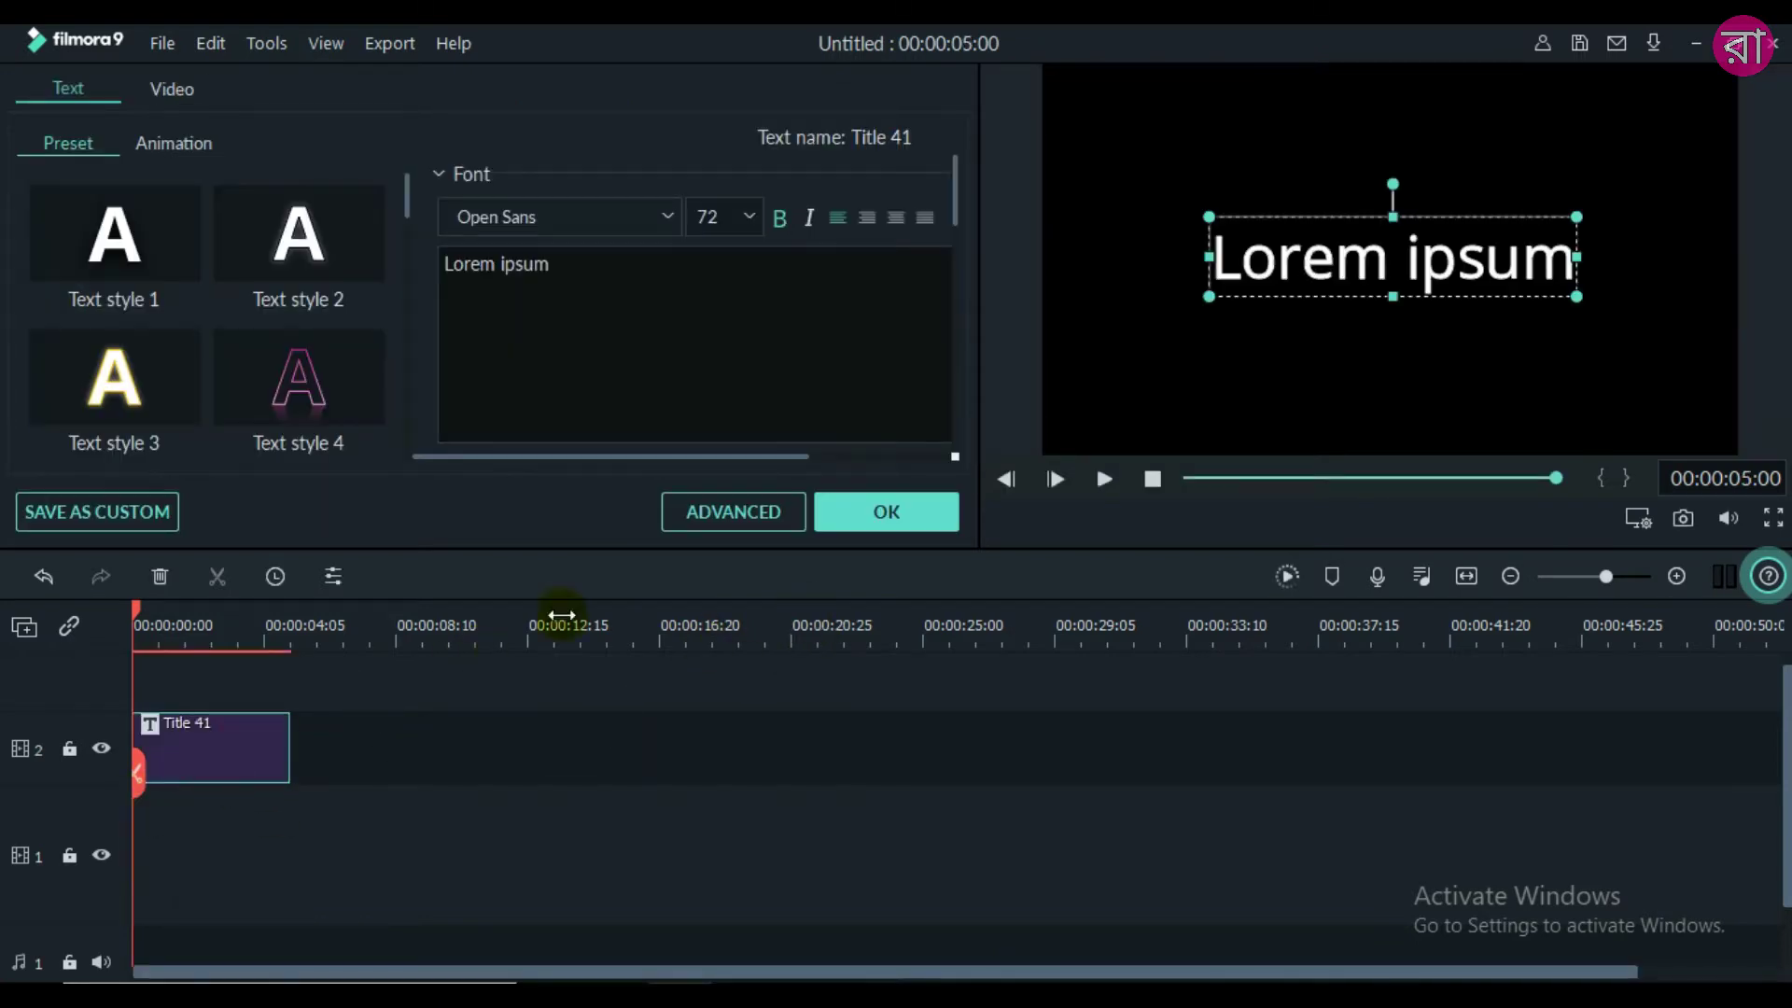
click(715, 523)
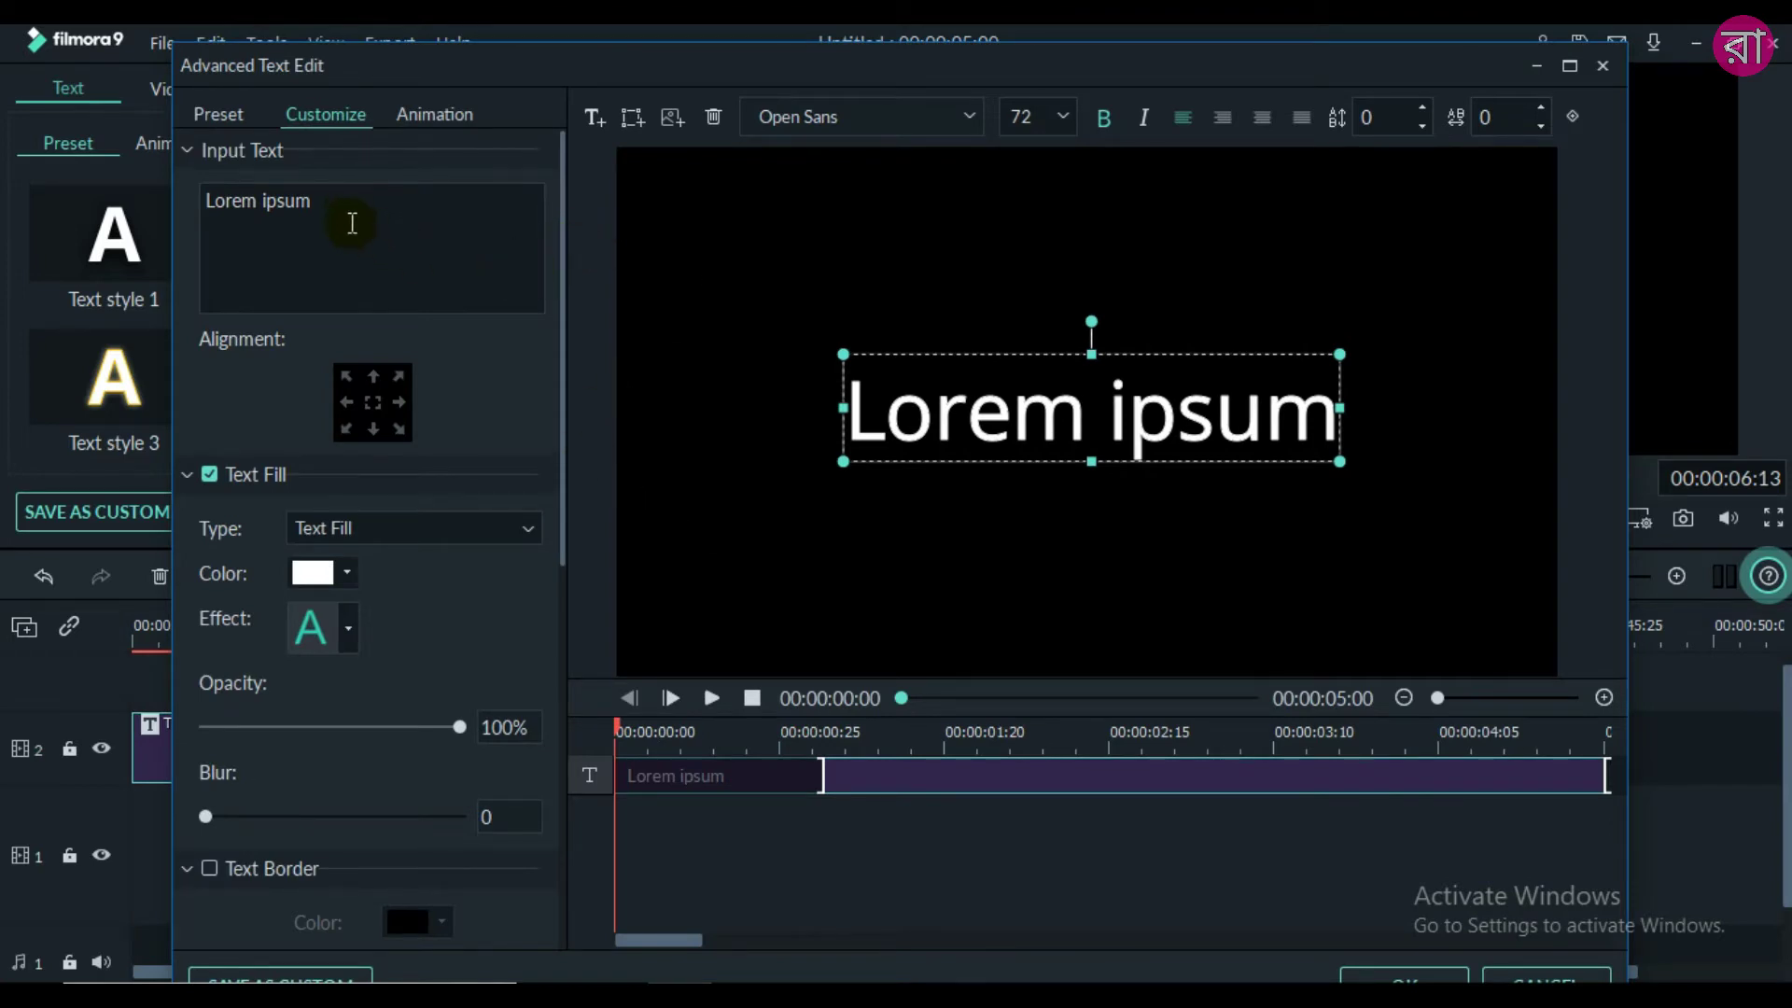
click(350, 207)
key(BackSpace)
key(BackSpace)
key(BackSpace)
key(BackSpace)
key(BackSpace)
key(BackSpace)
key(BackSpace)
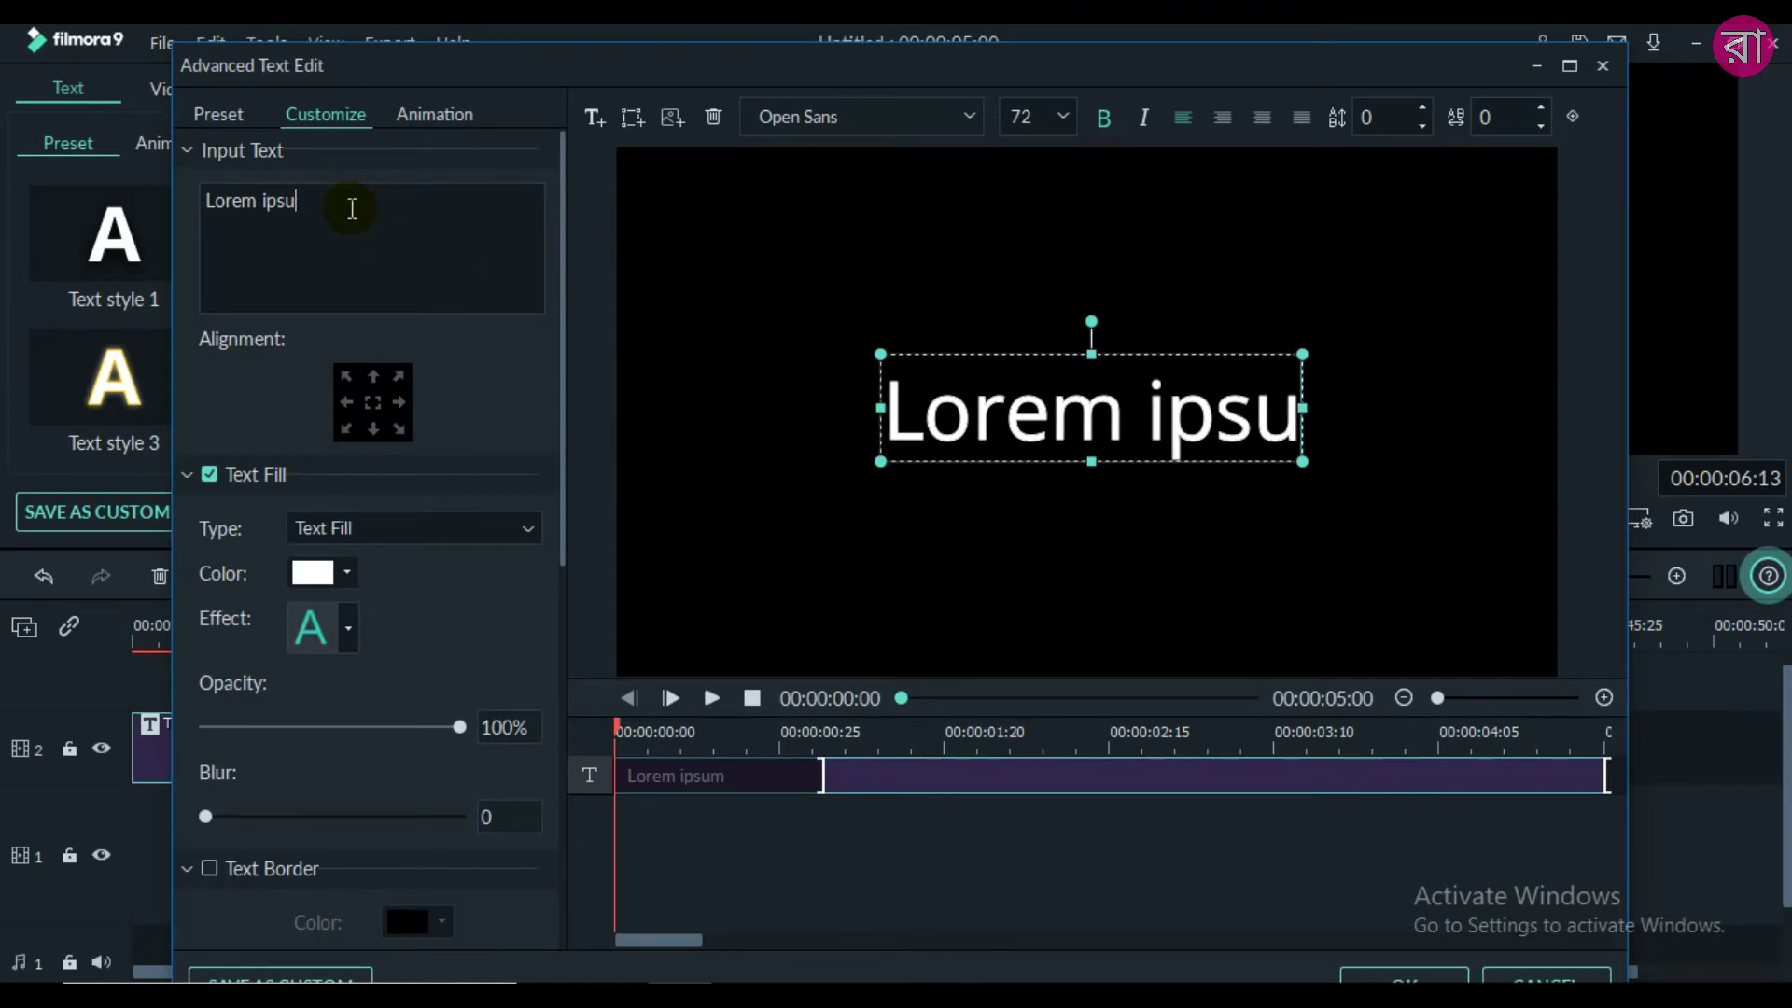
key(BackSpace)
key(BackSpace)
key(BackSpace)
key(BackSpace)
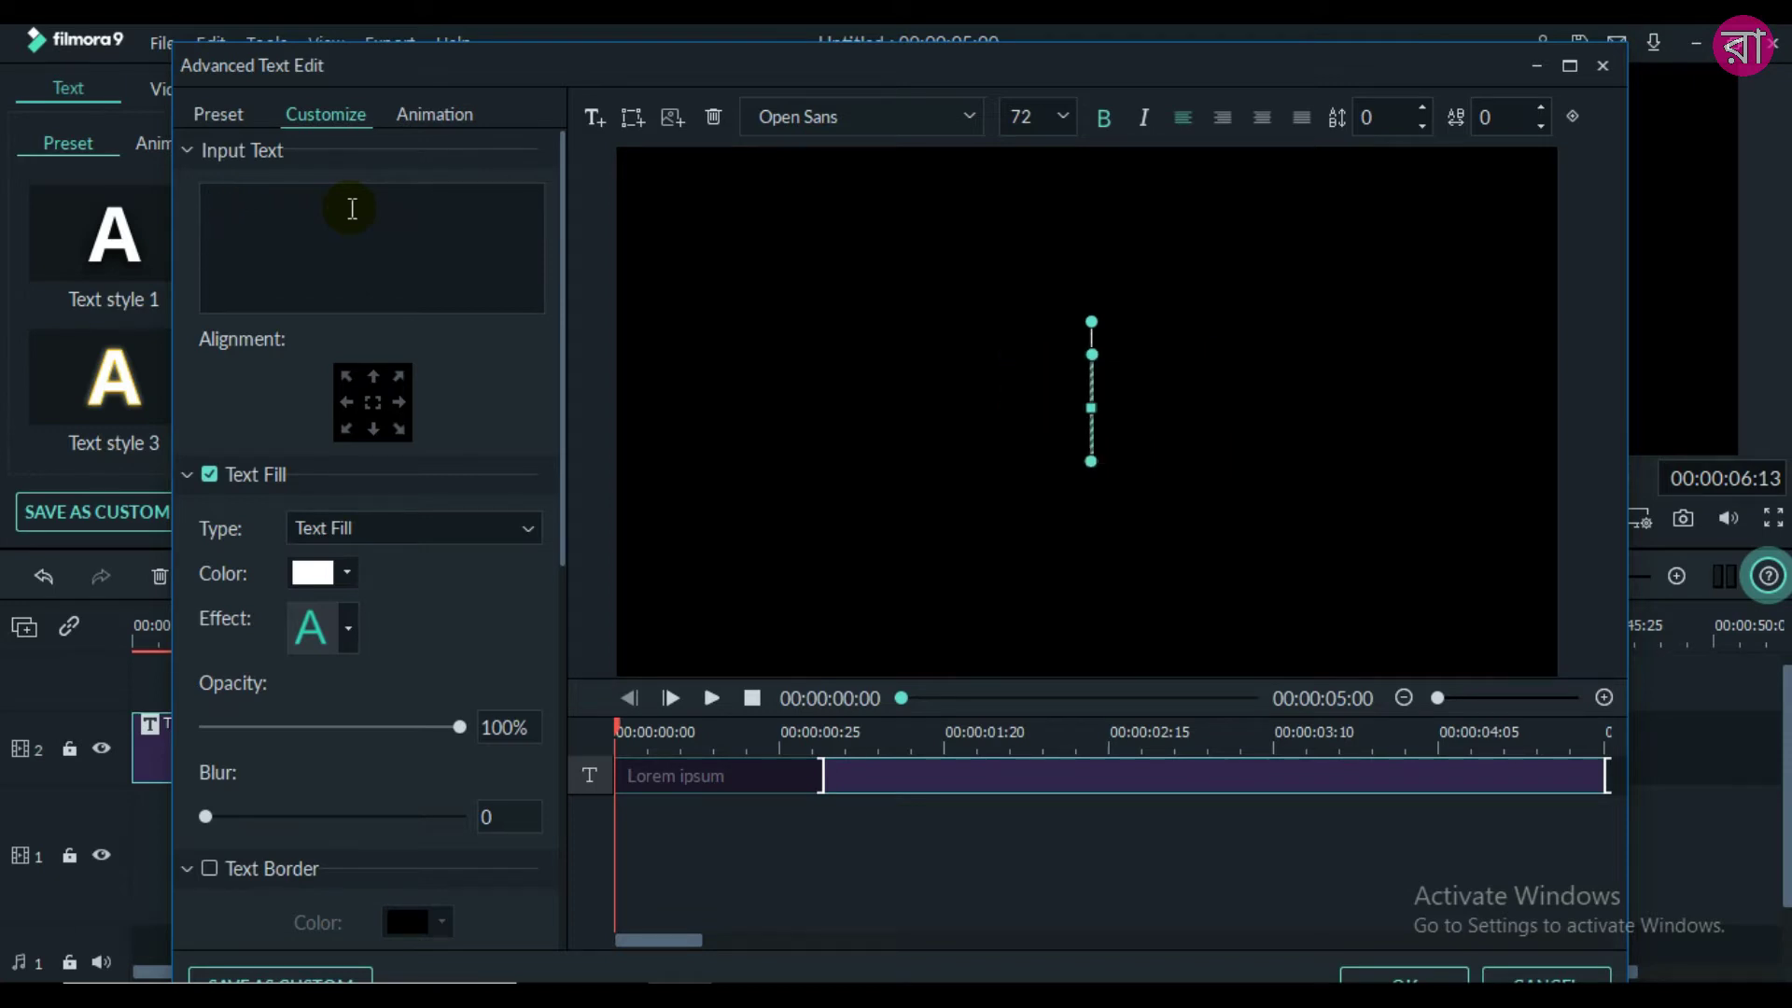
text(TEXT)
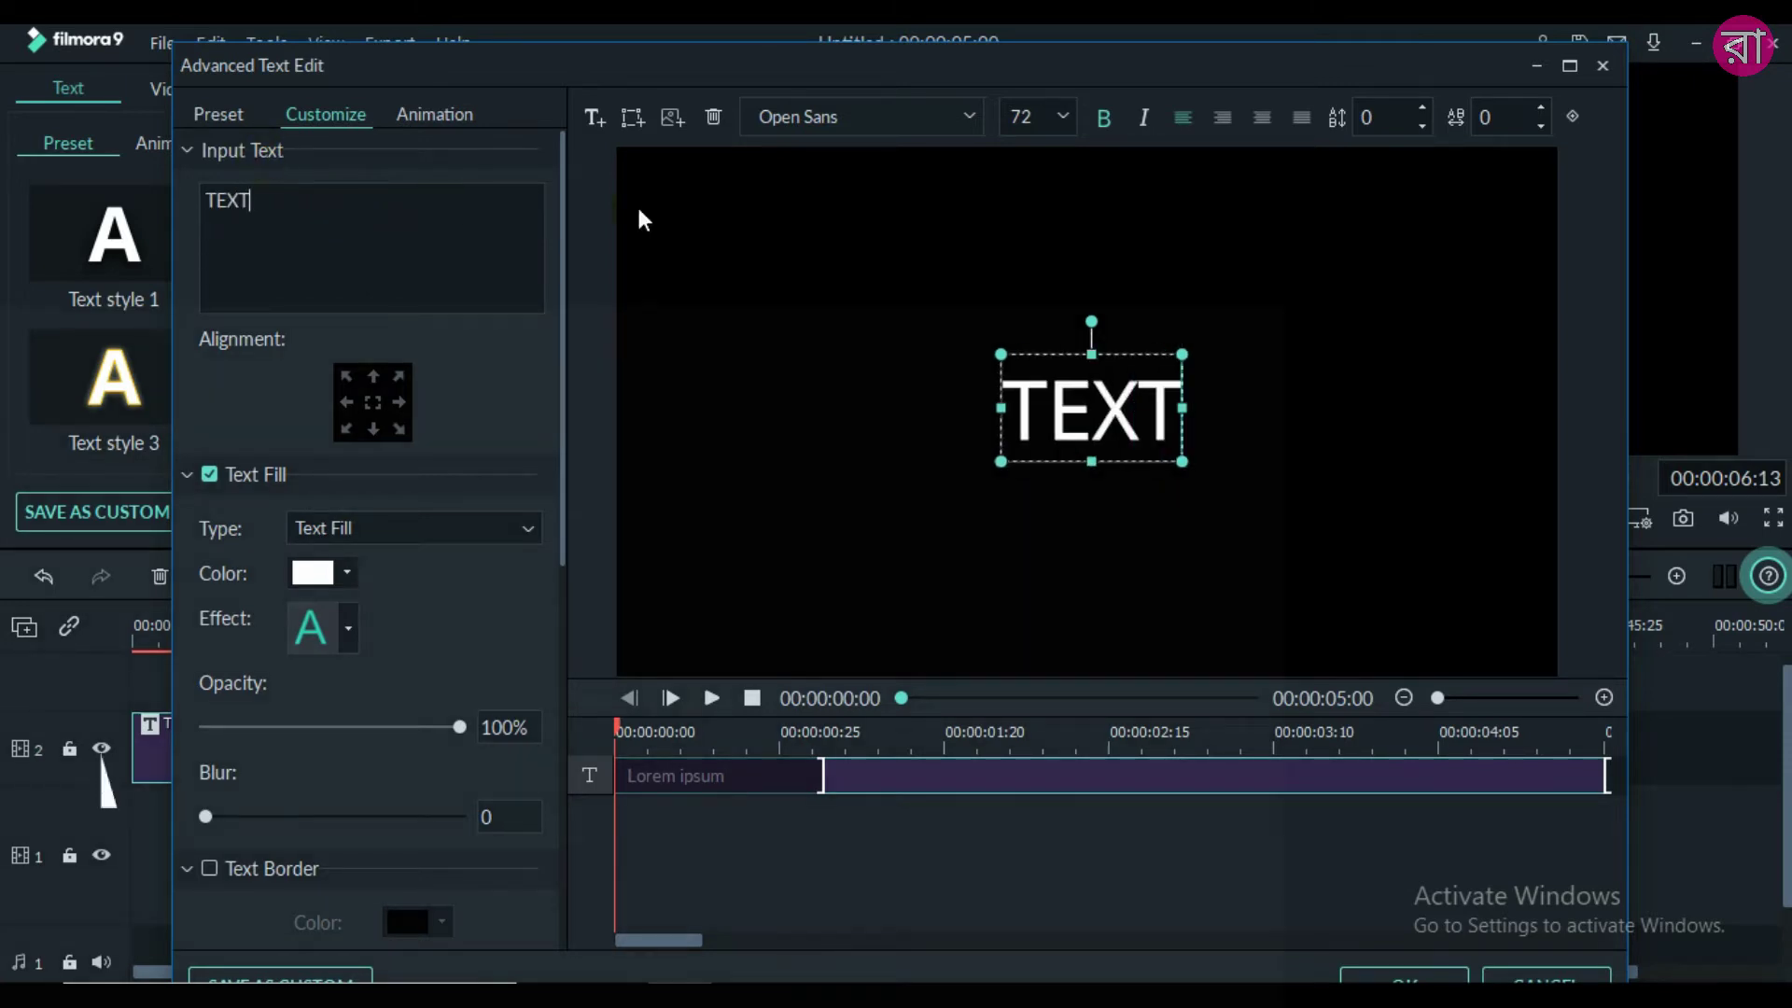
- Change the title's font to Montserrat Semi Bold
click(968, 116)
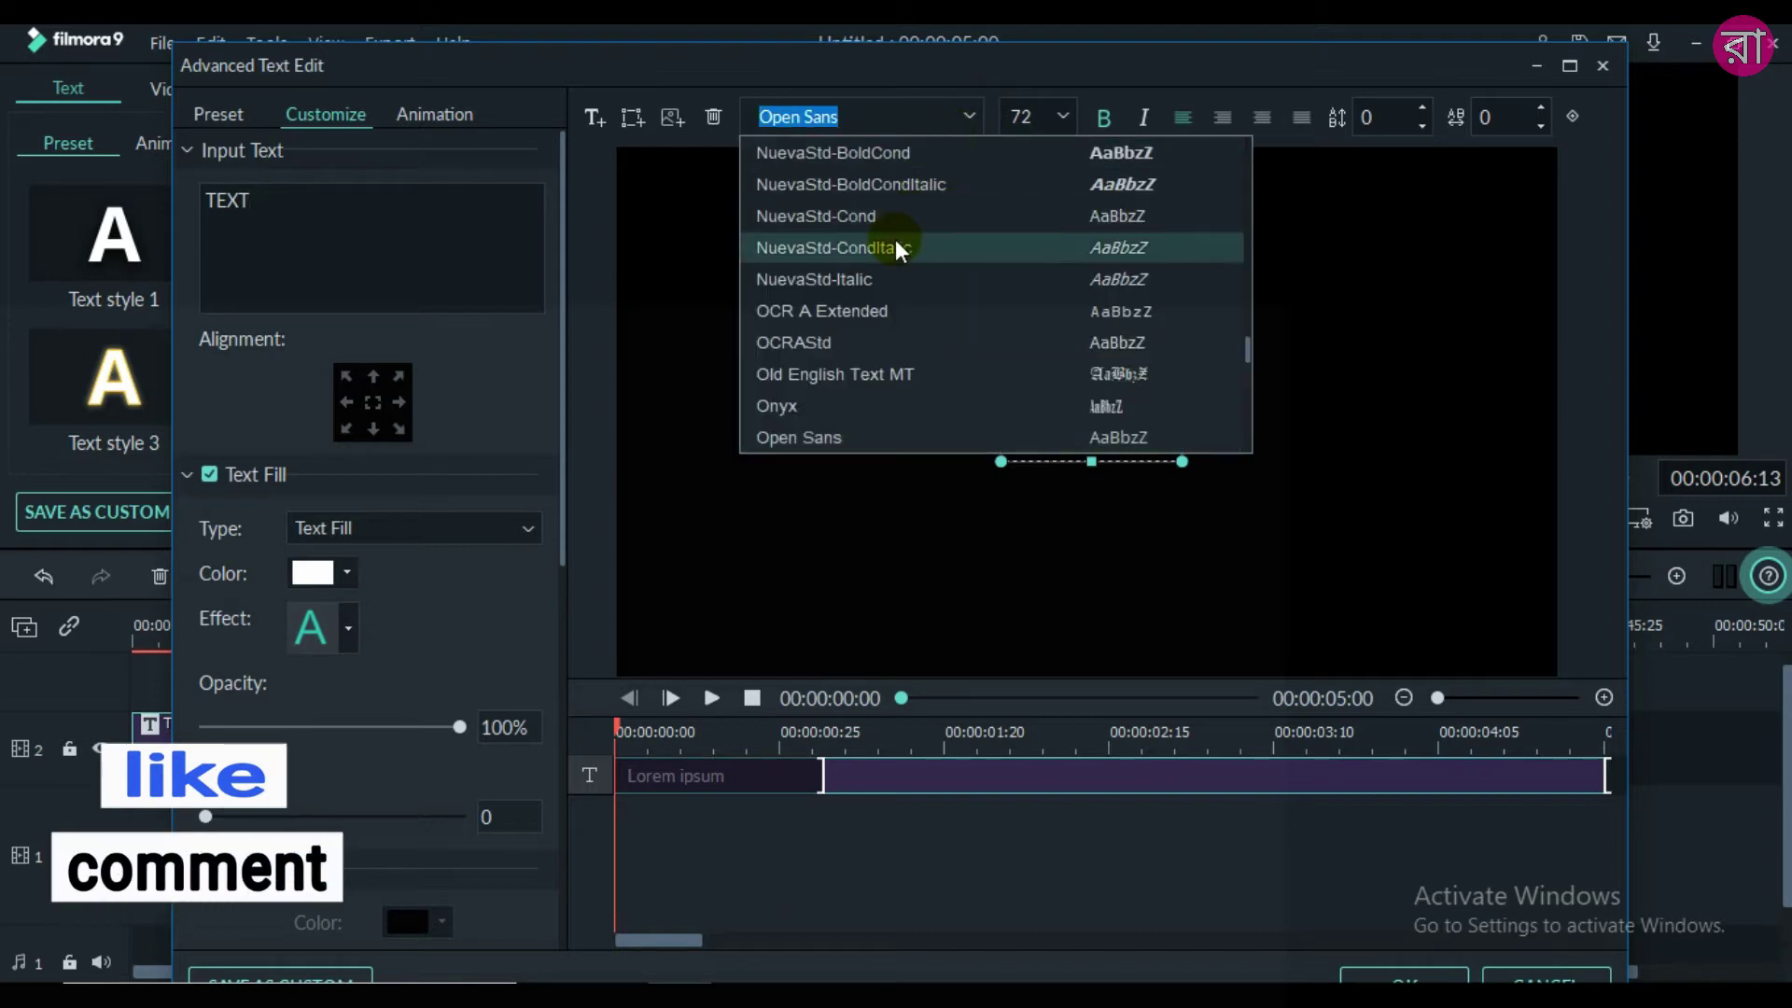
scroll(895, 241, up, 5)
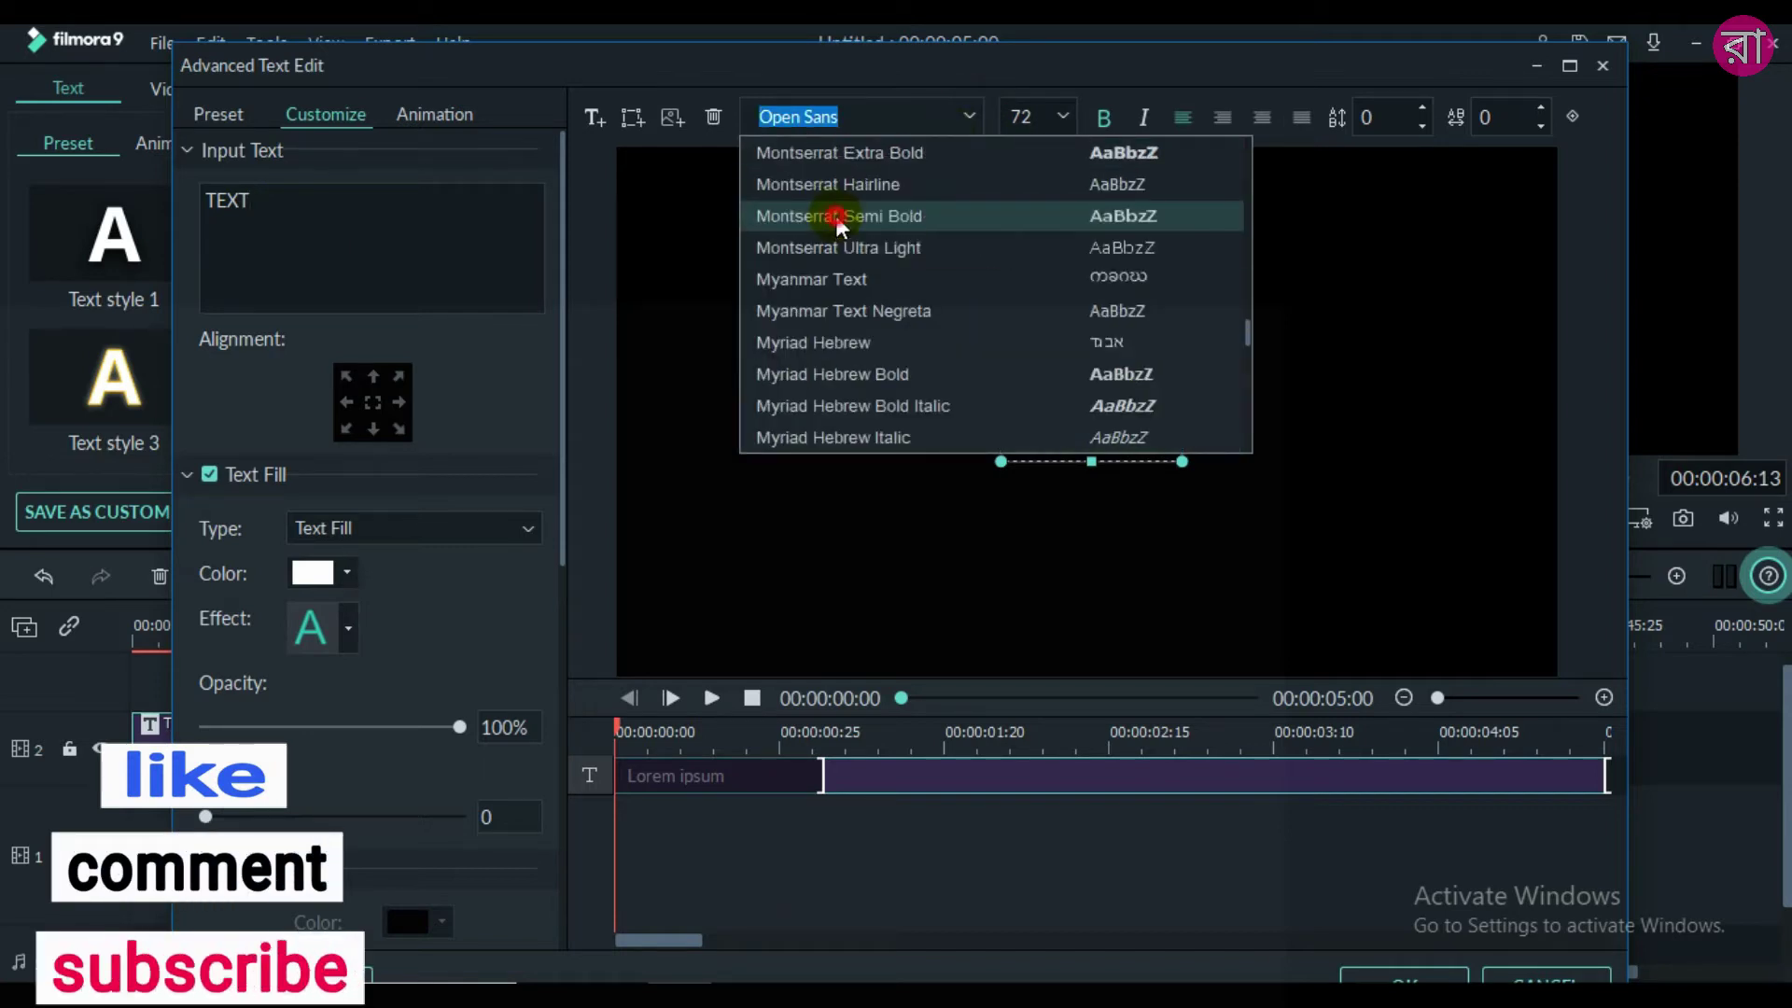
click(837, 215)
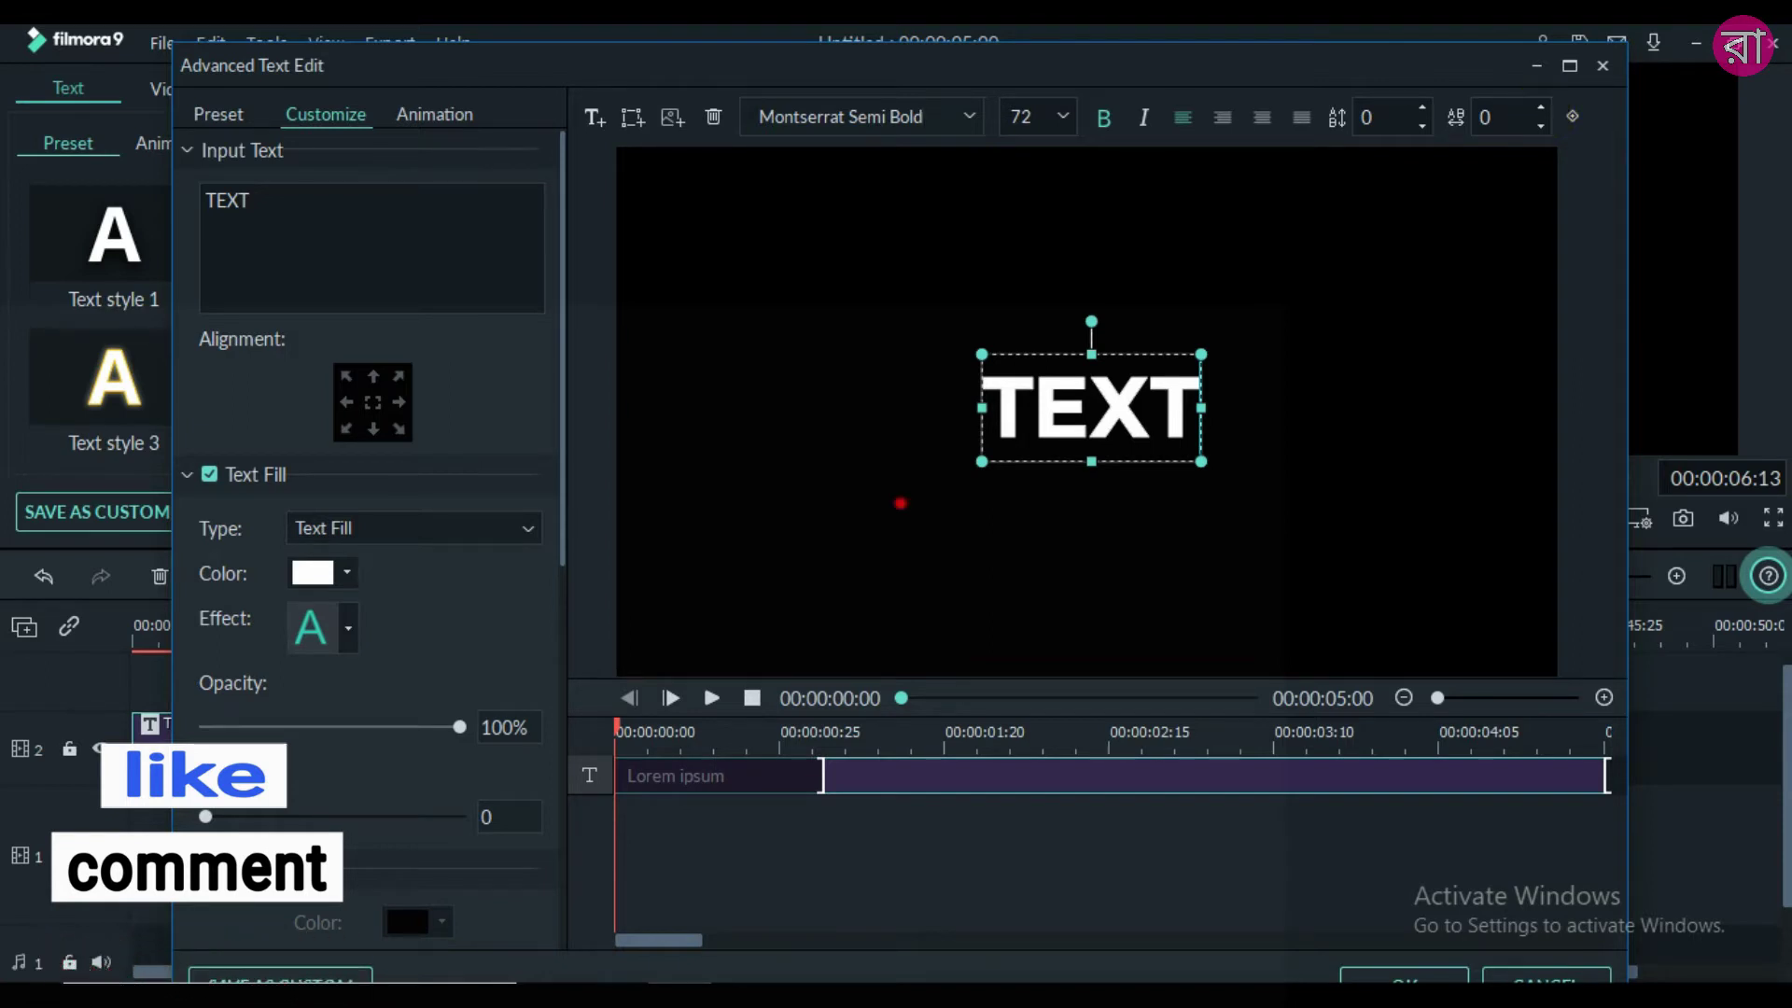
- Set the title's character spacing to 6 and its font size to 150
click(1542, 109)
click(1542, 109)
click(1542, 109)
click(1542, 109)
click(1543, 110)
click(1542, 110)
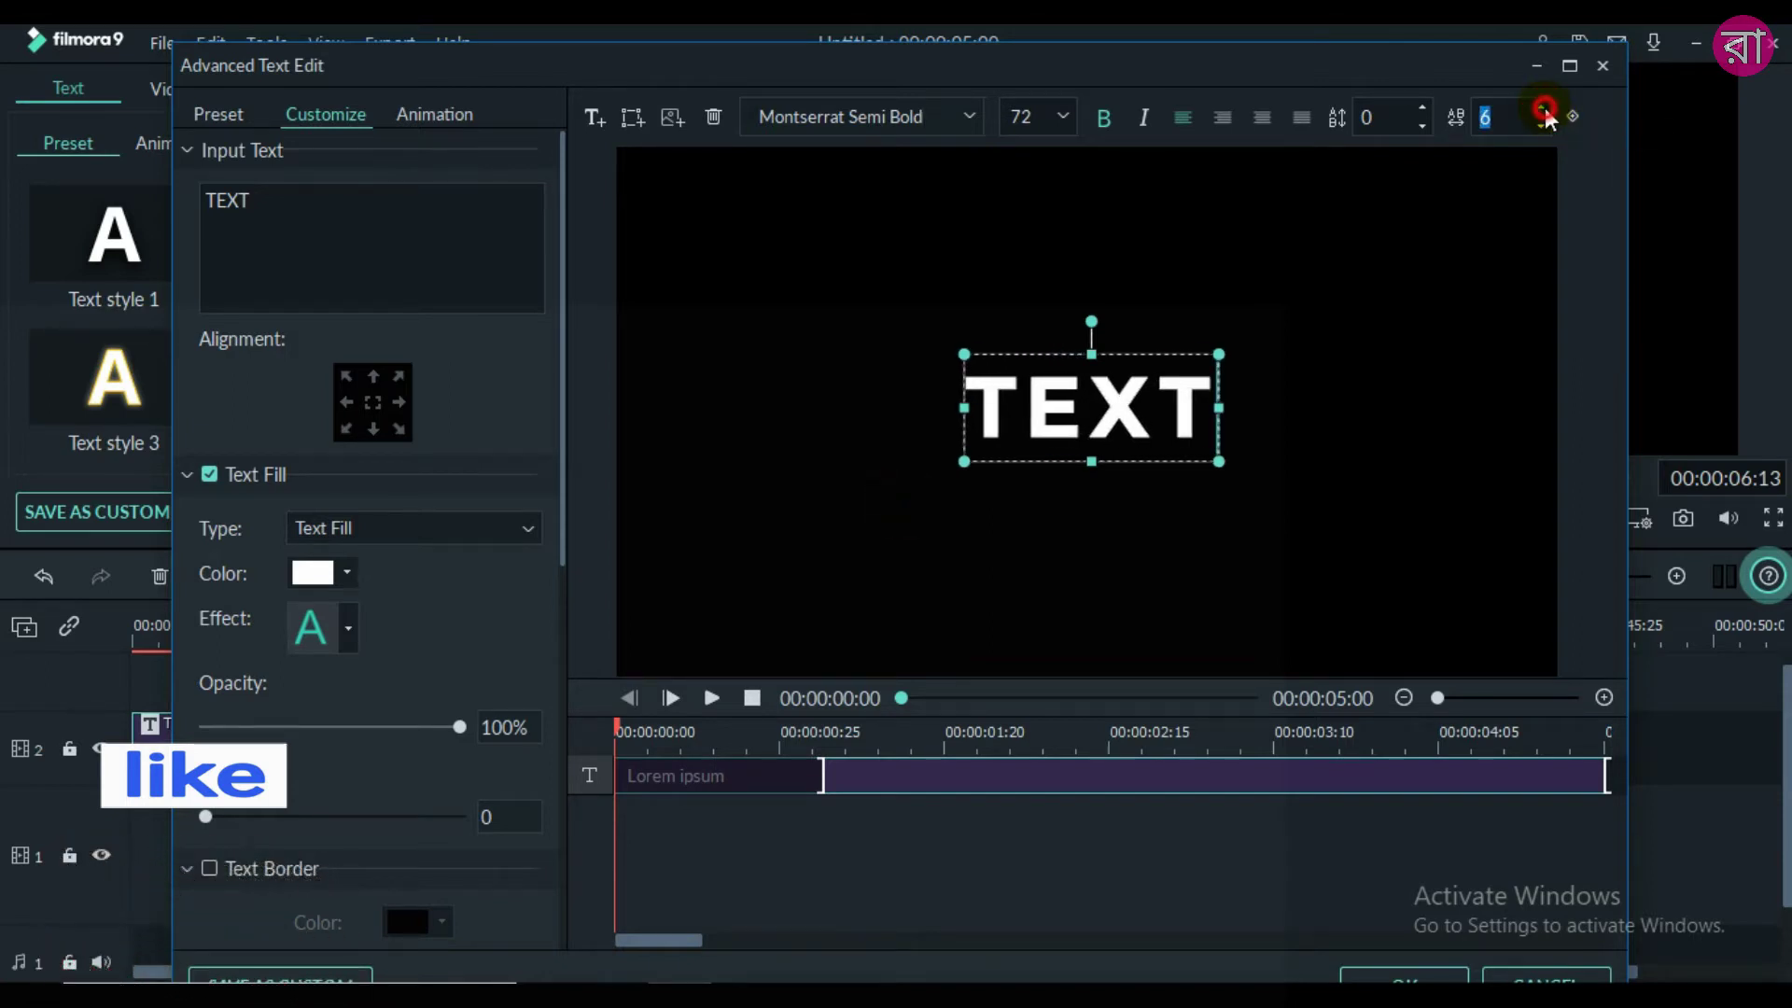
click(1063, 118)
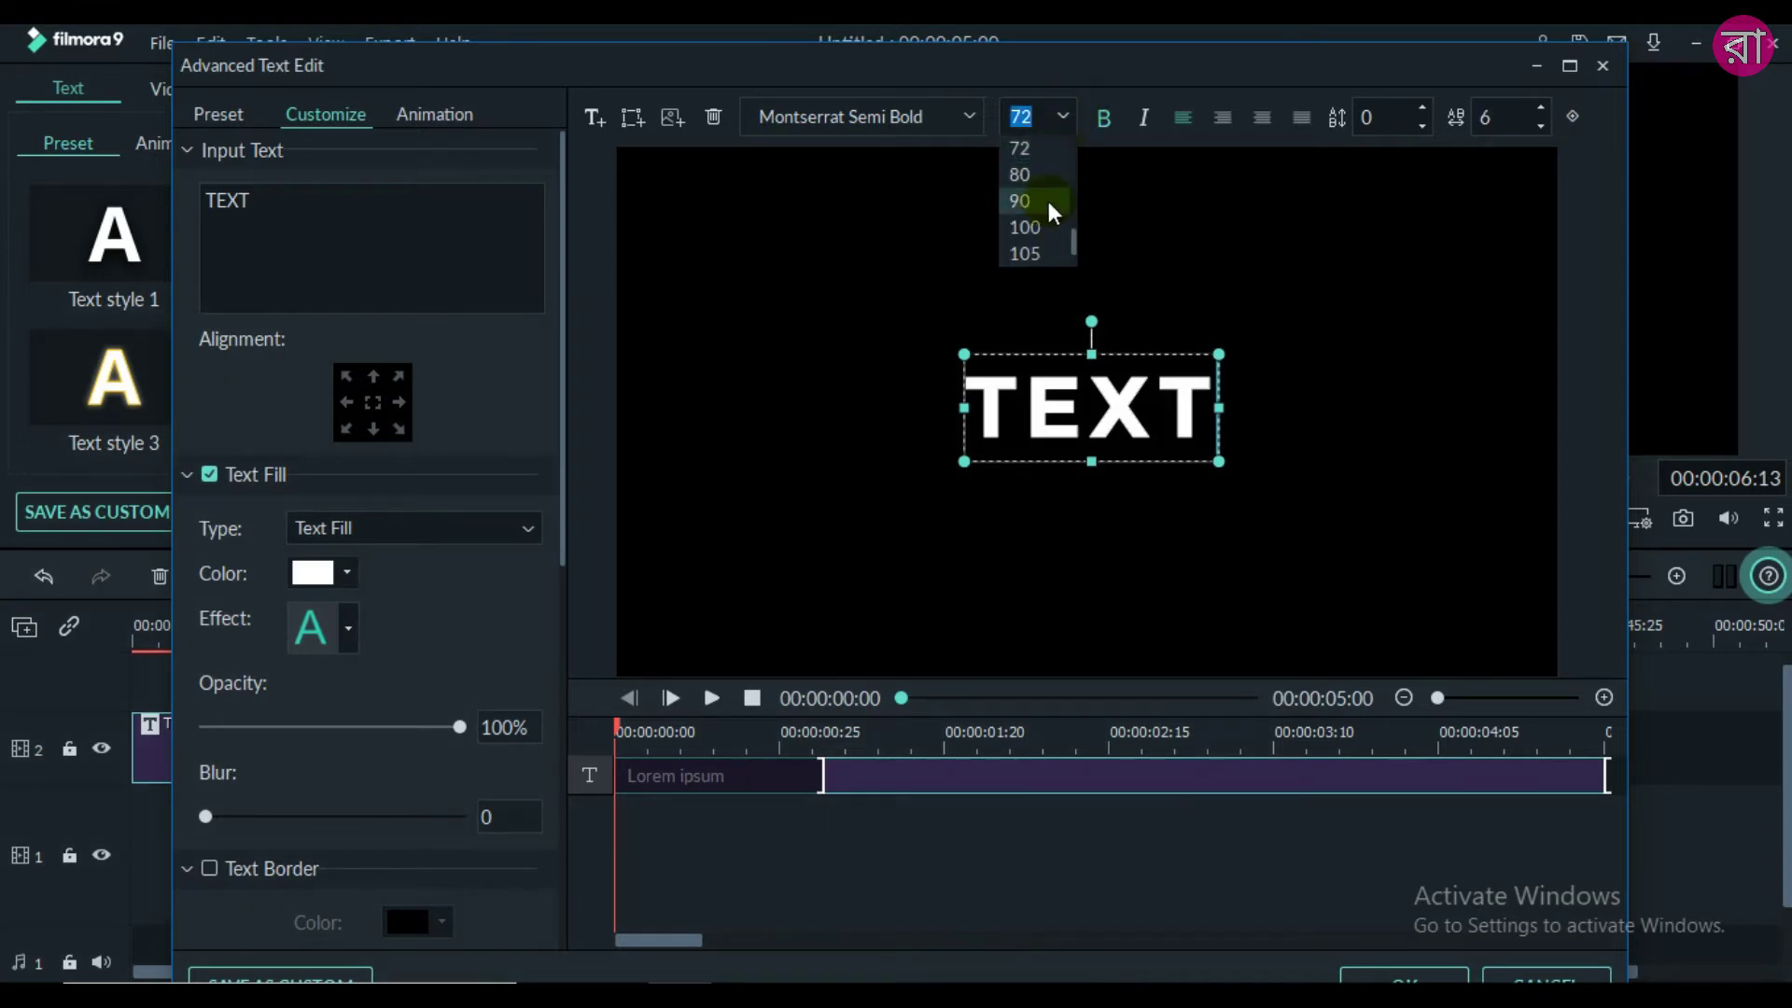
scroll(1045, 248, down, 1)
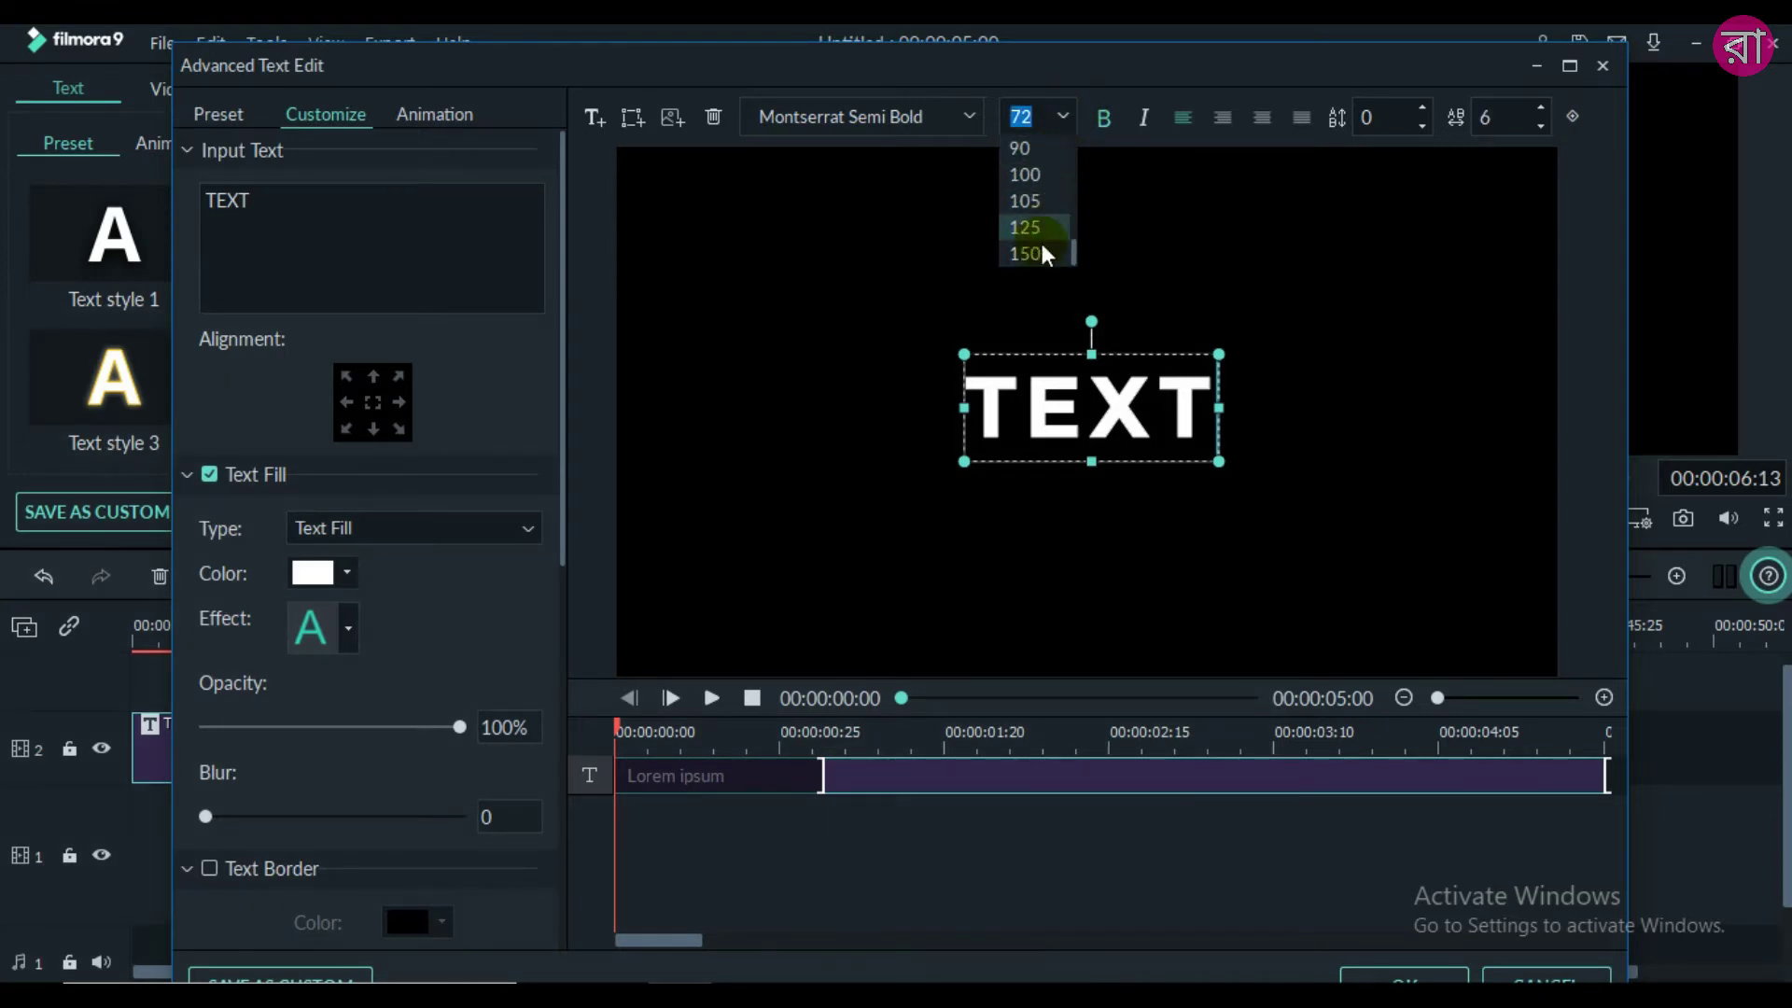
click(1027, 253)
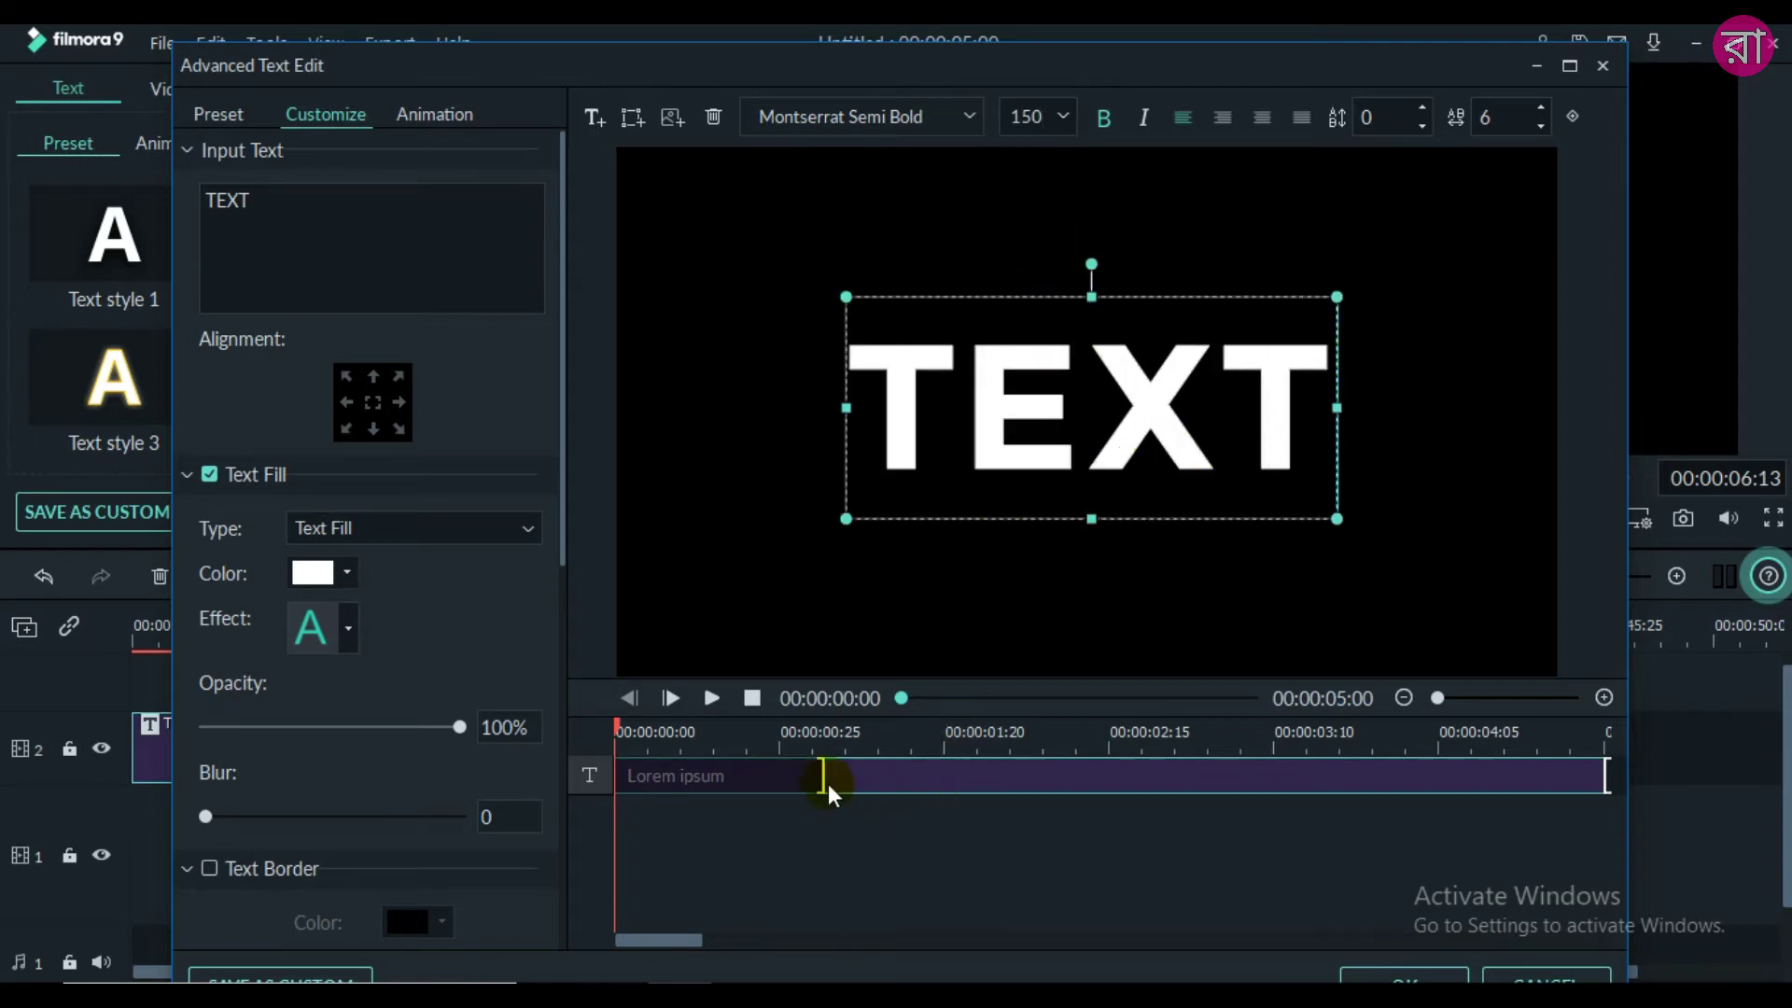
- Preview the title, apply the No Animation preset, accept the text edits and move the playhead to 00:00:02:15
click(711, 702)
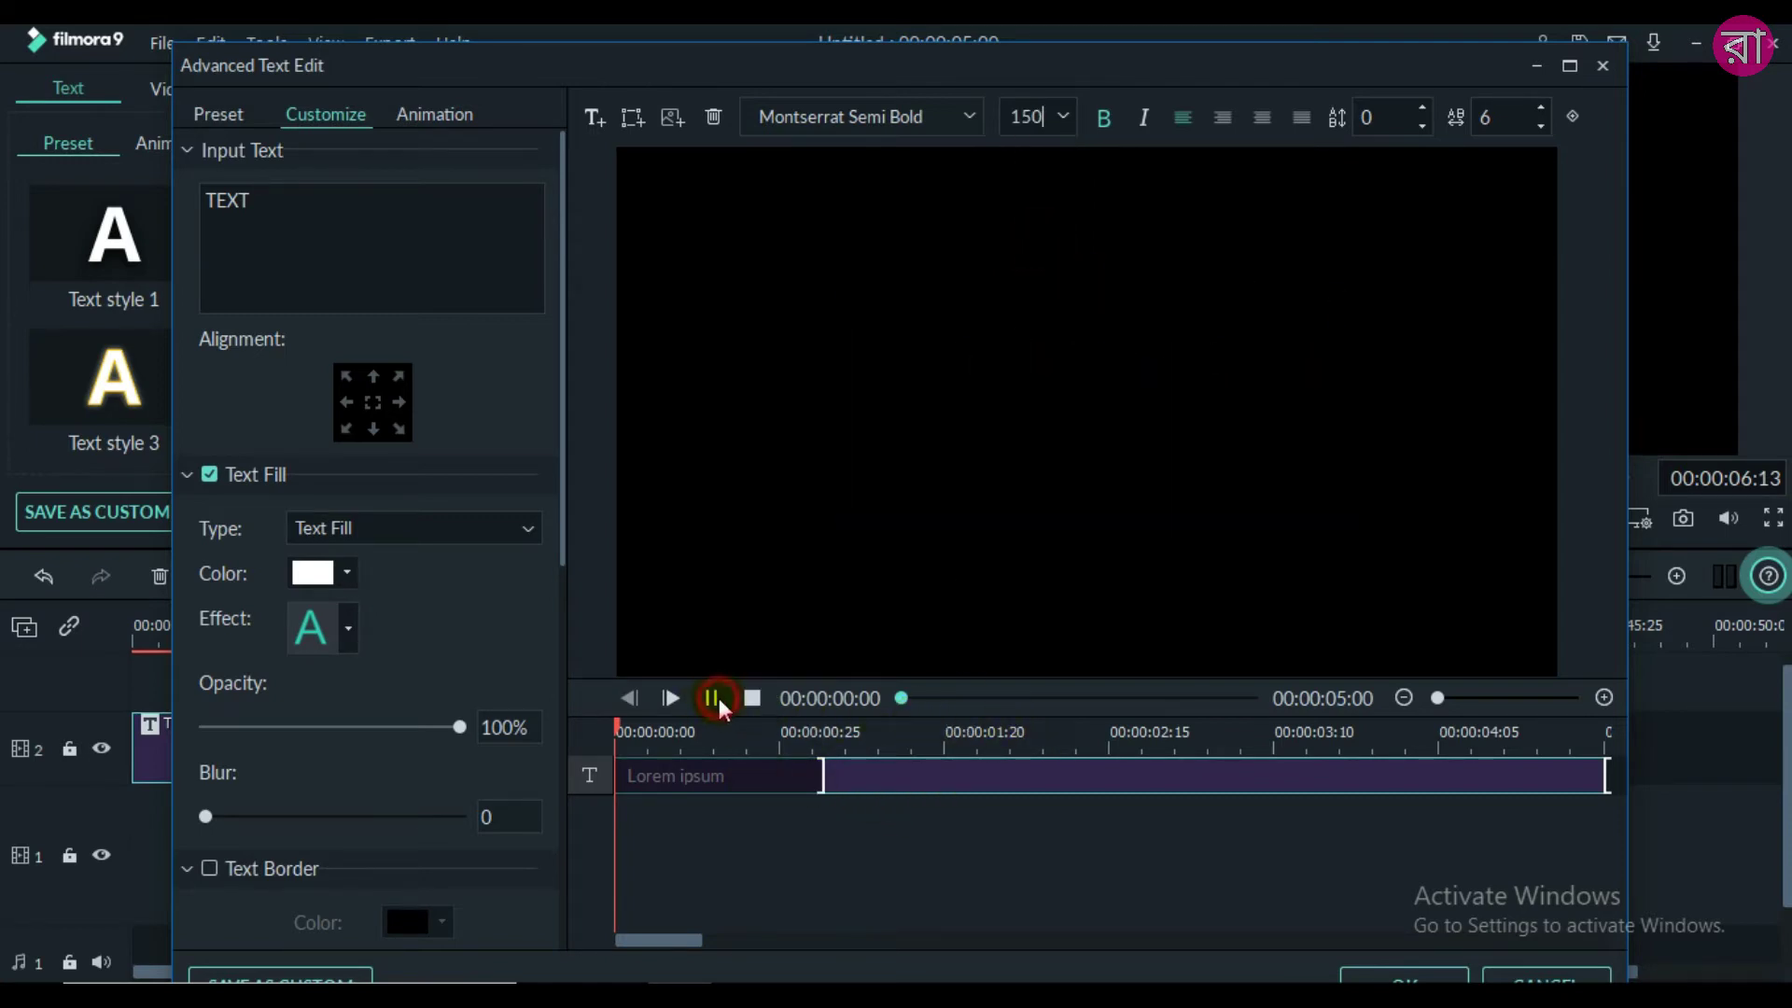
click(713, 700)
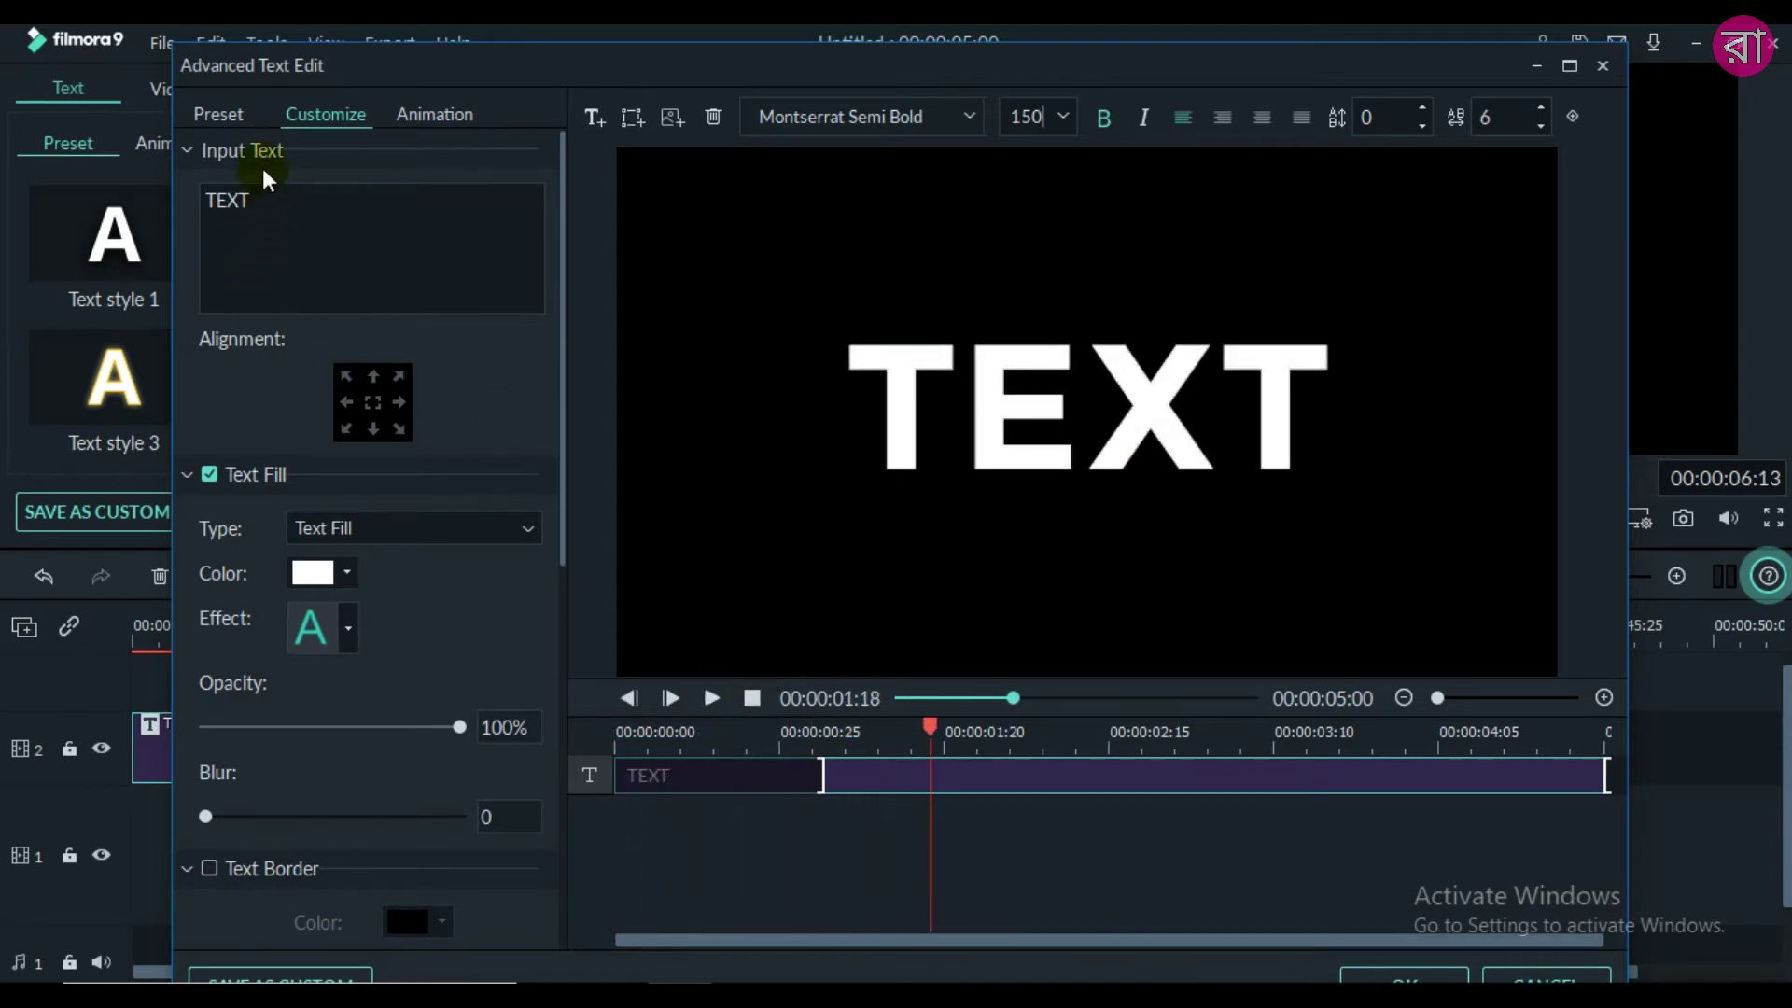
click(420, 116)
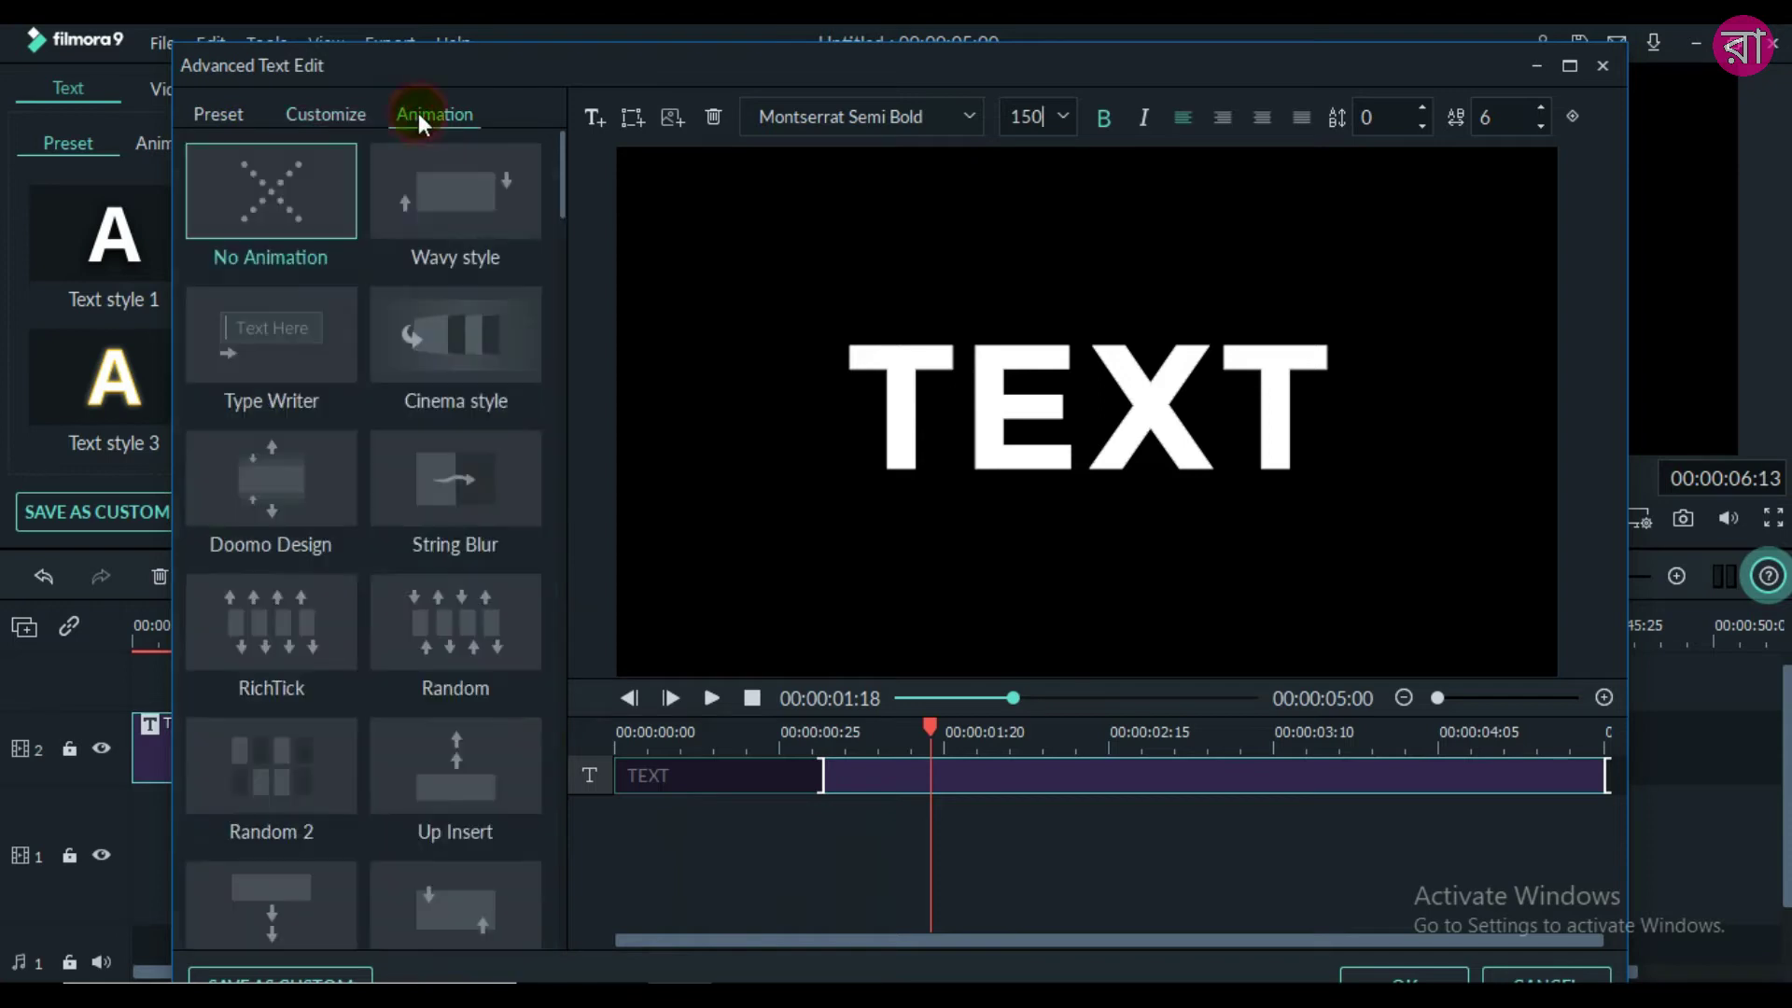
double_click(291, 194)
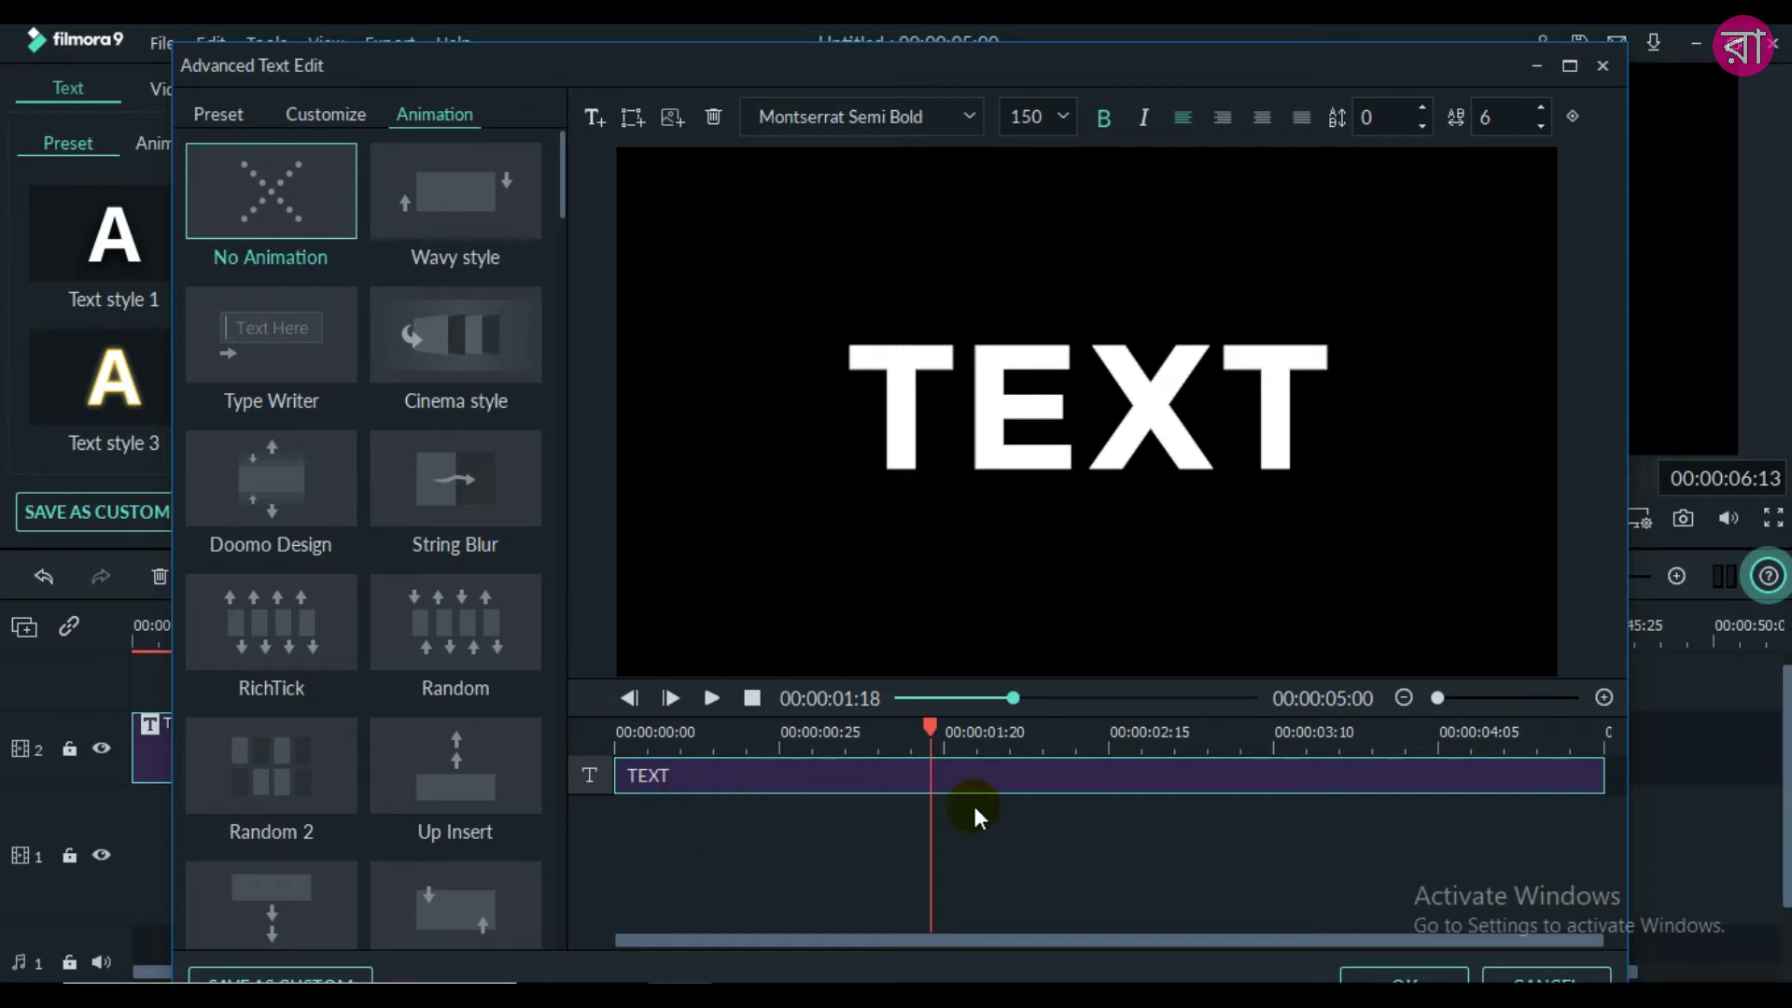
click(1400, 977)
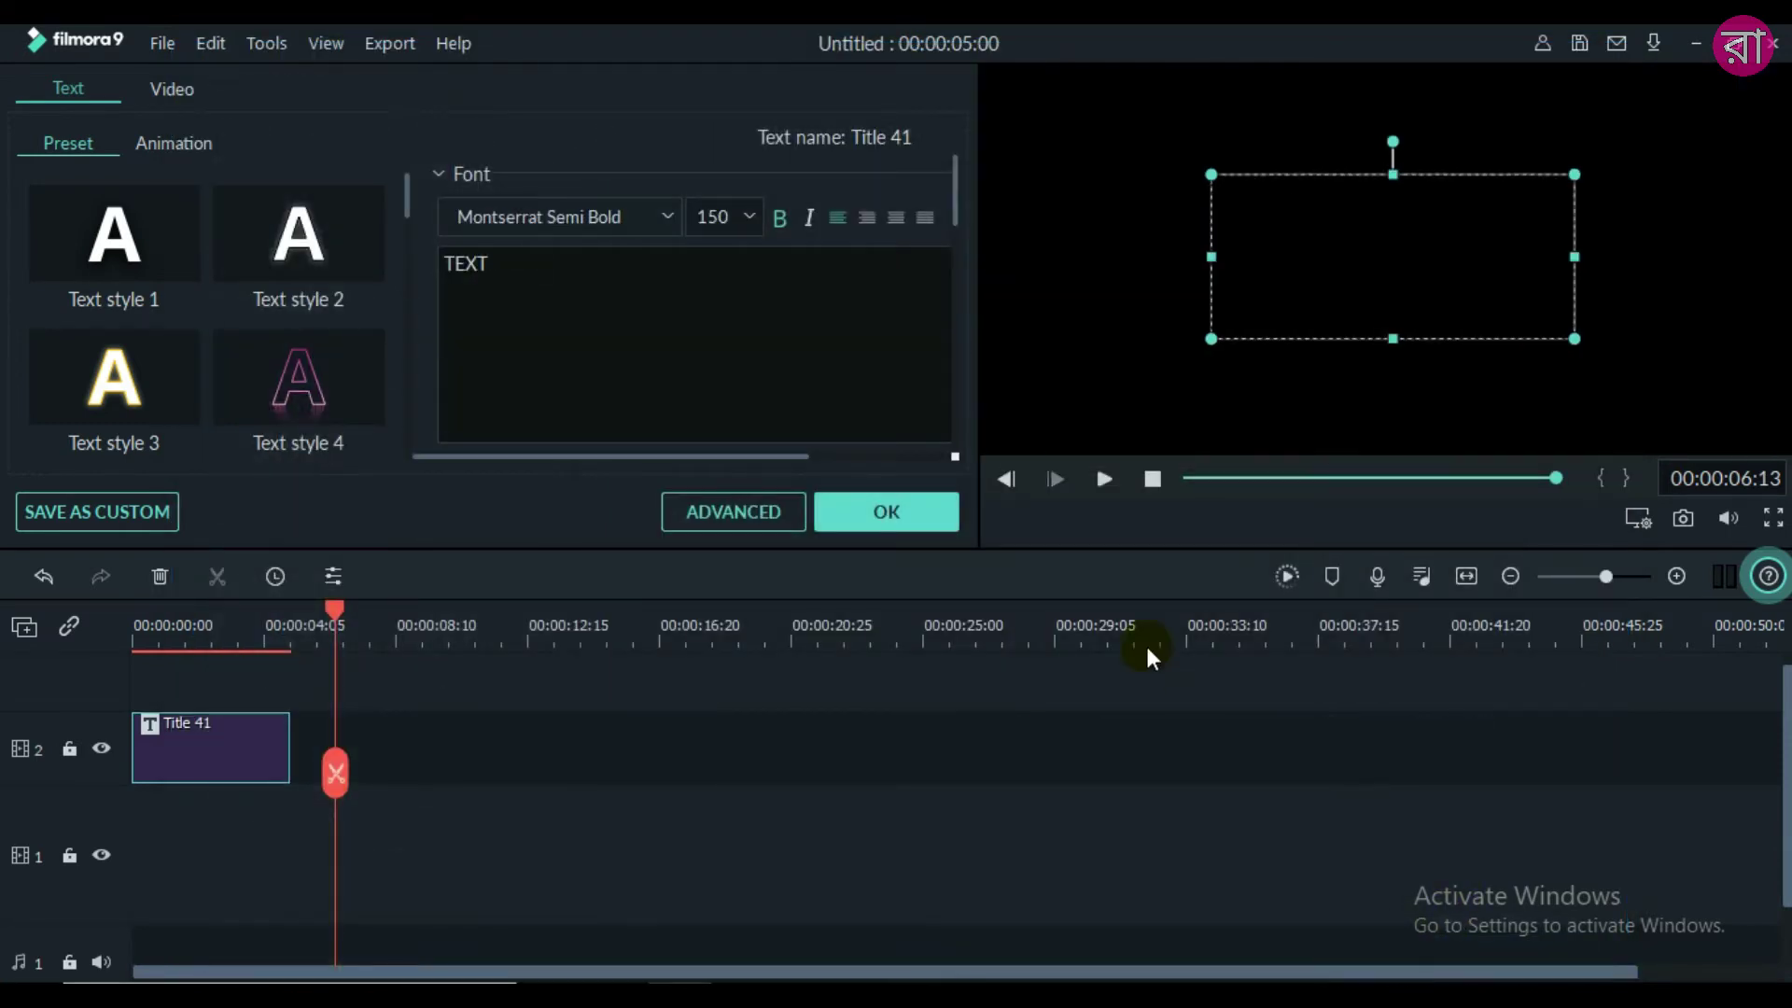
click(911, 522)
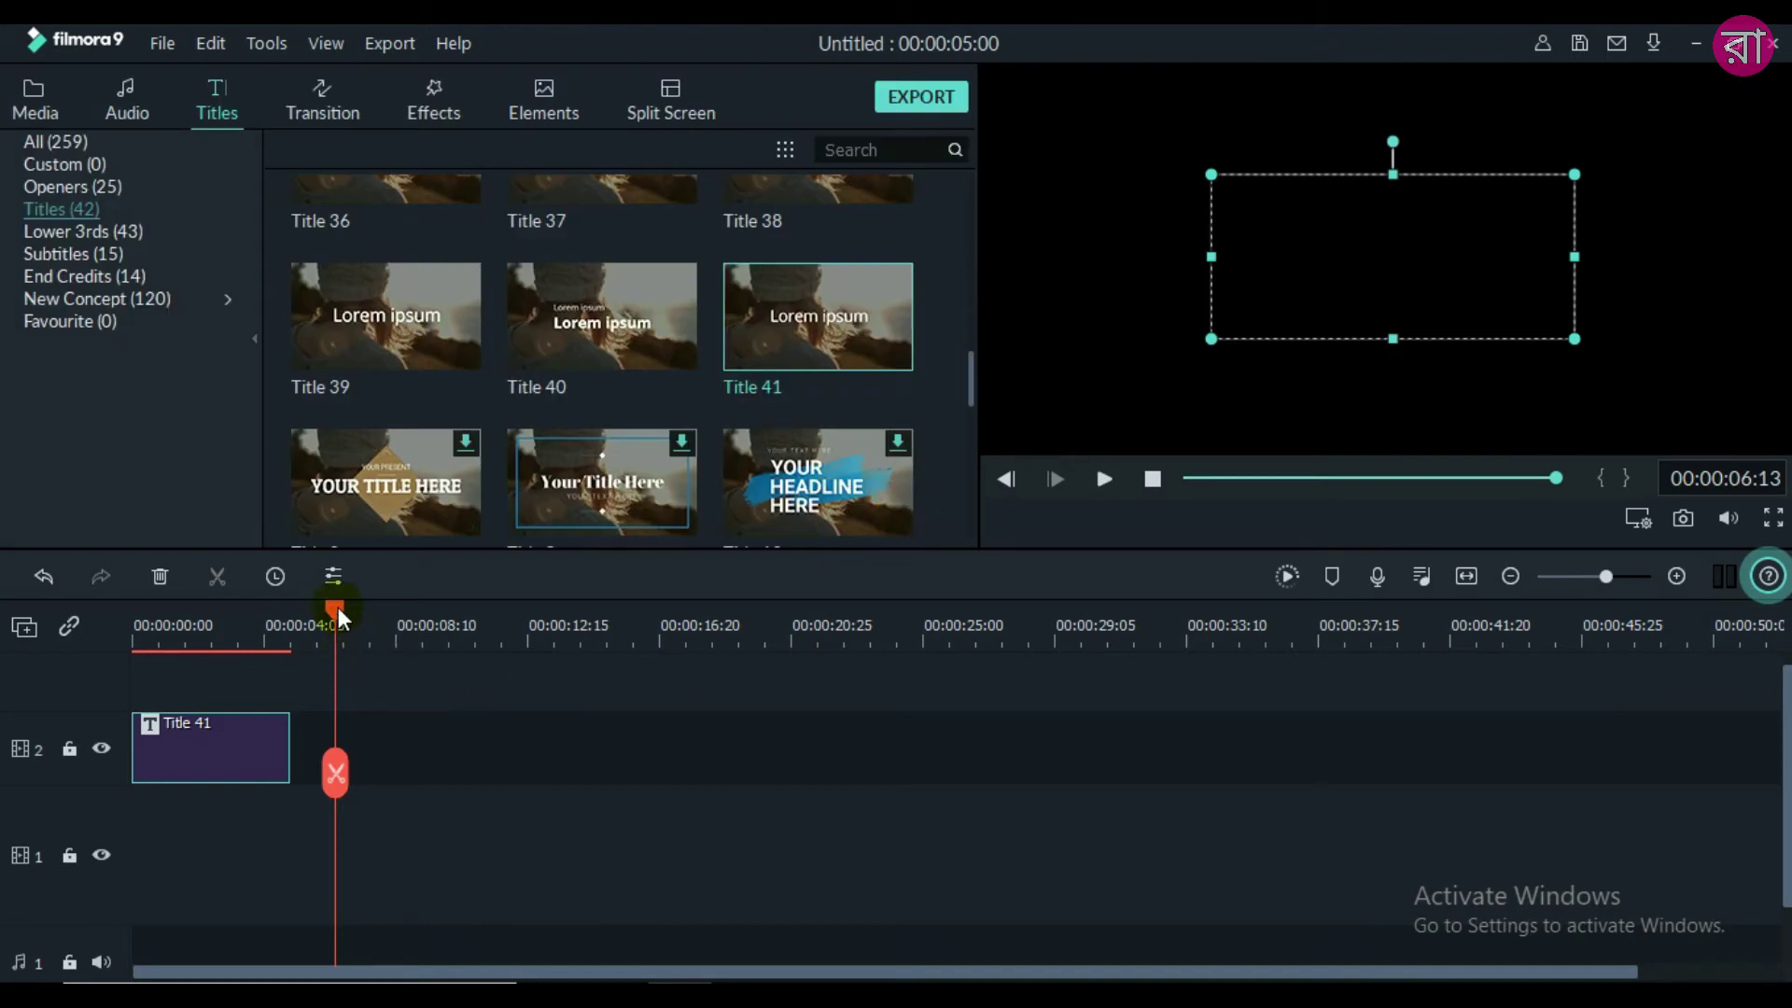
drag(338, 607, 211, 646)
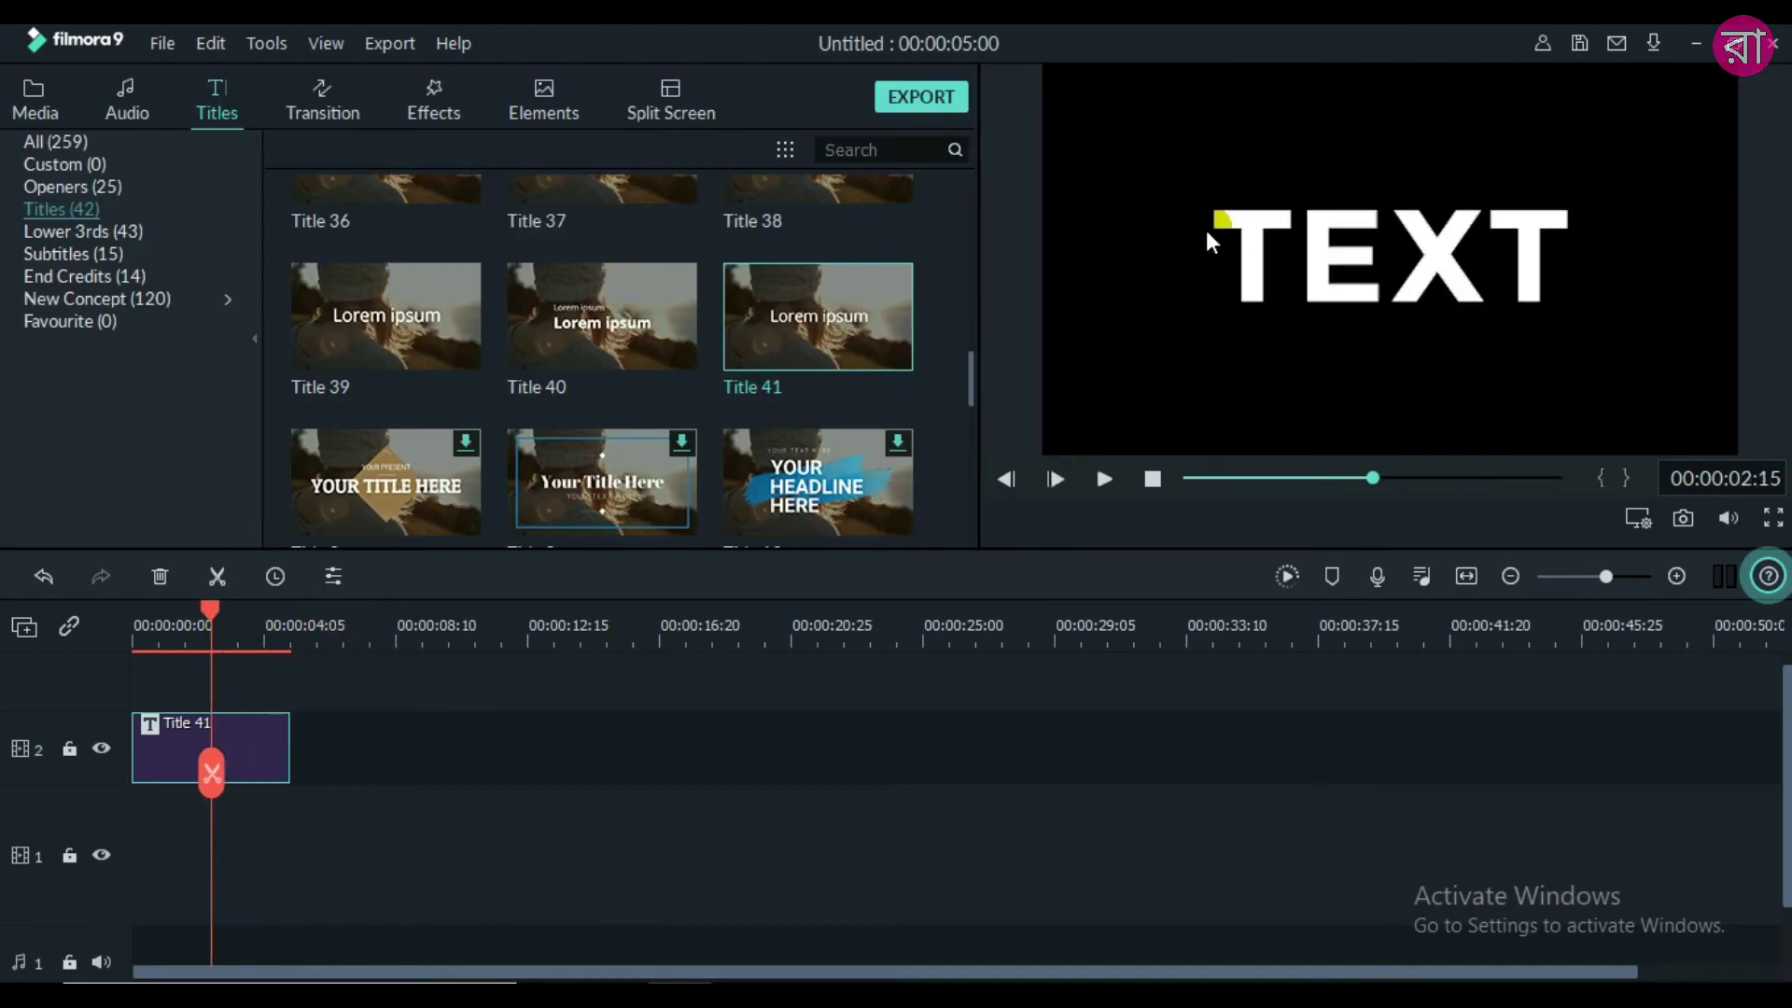
- Export the title to the computer as an MP4 video and view the exported file in its folder
click(922, 98)
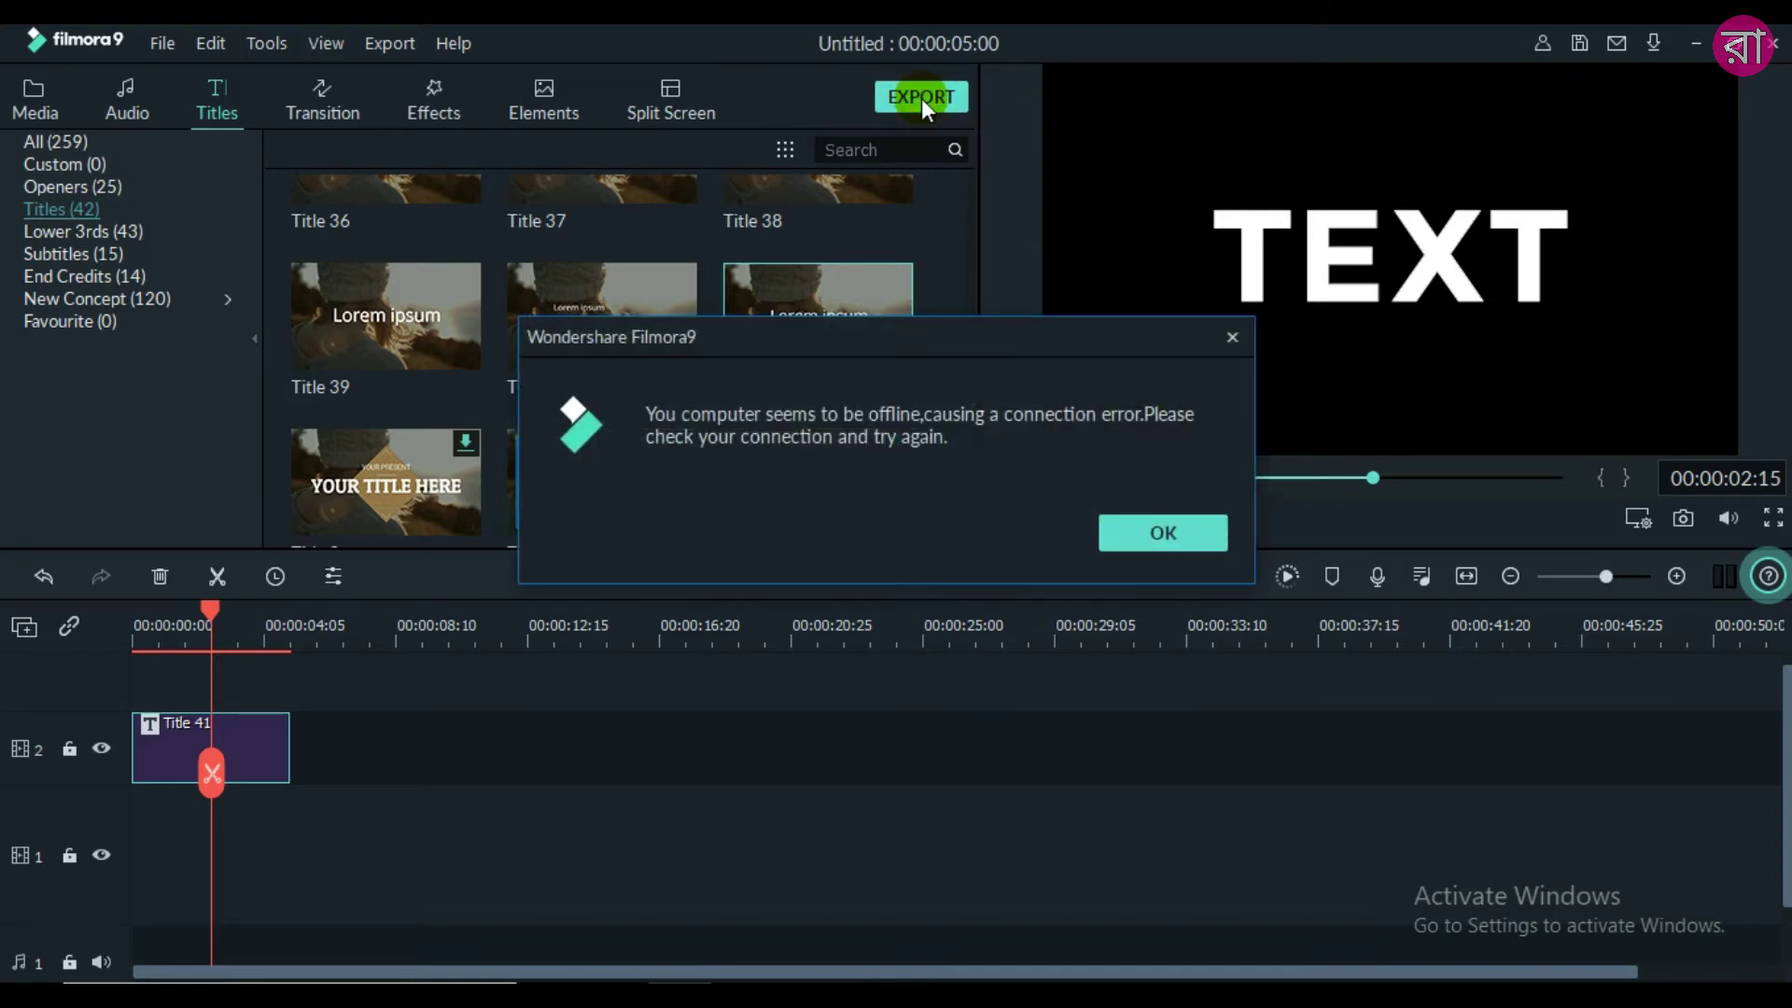
click(1150, 523)
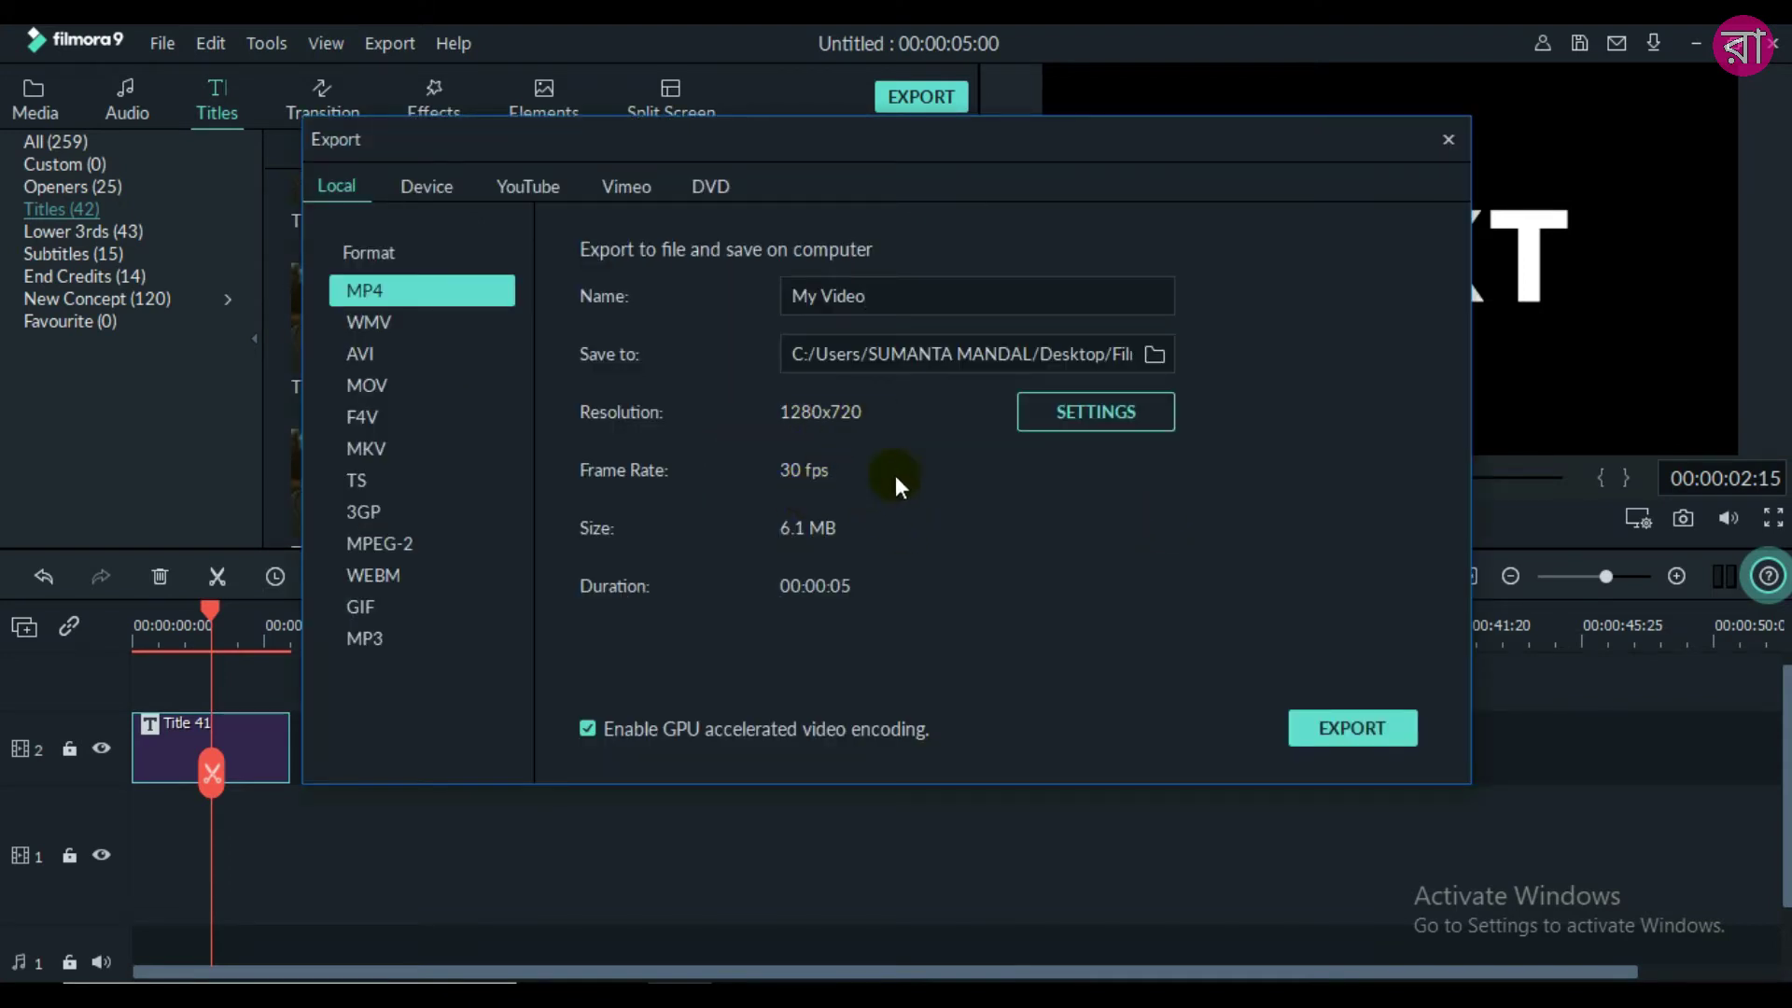
click(1357, 725)
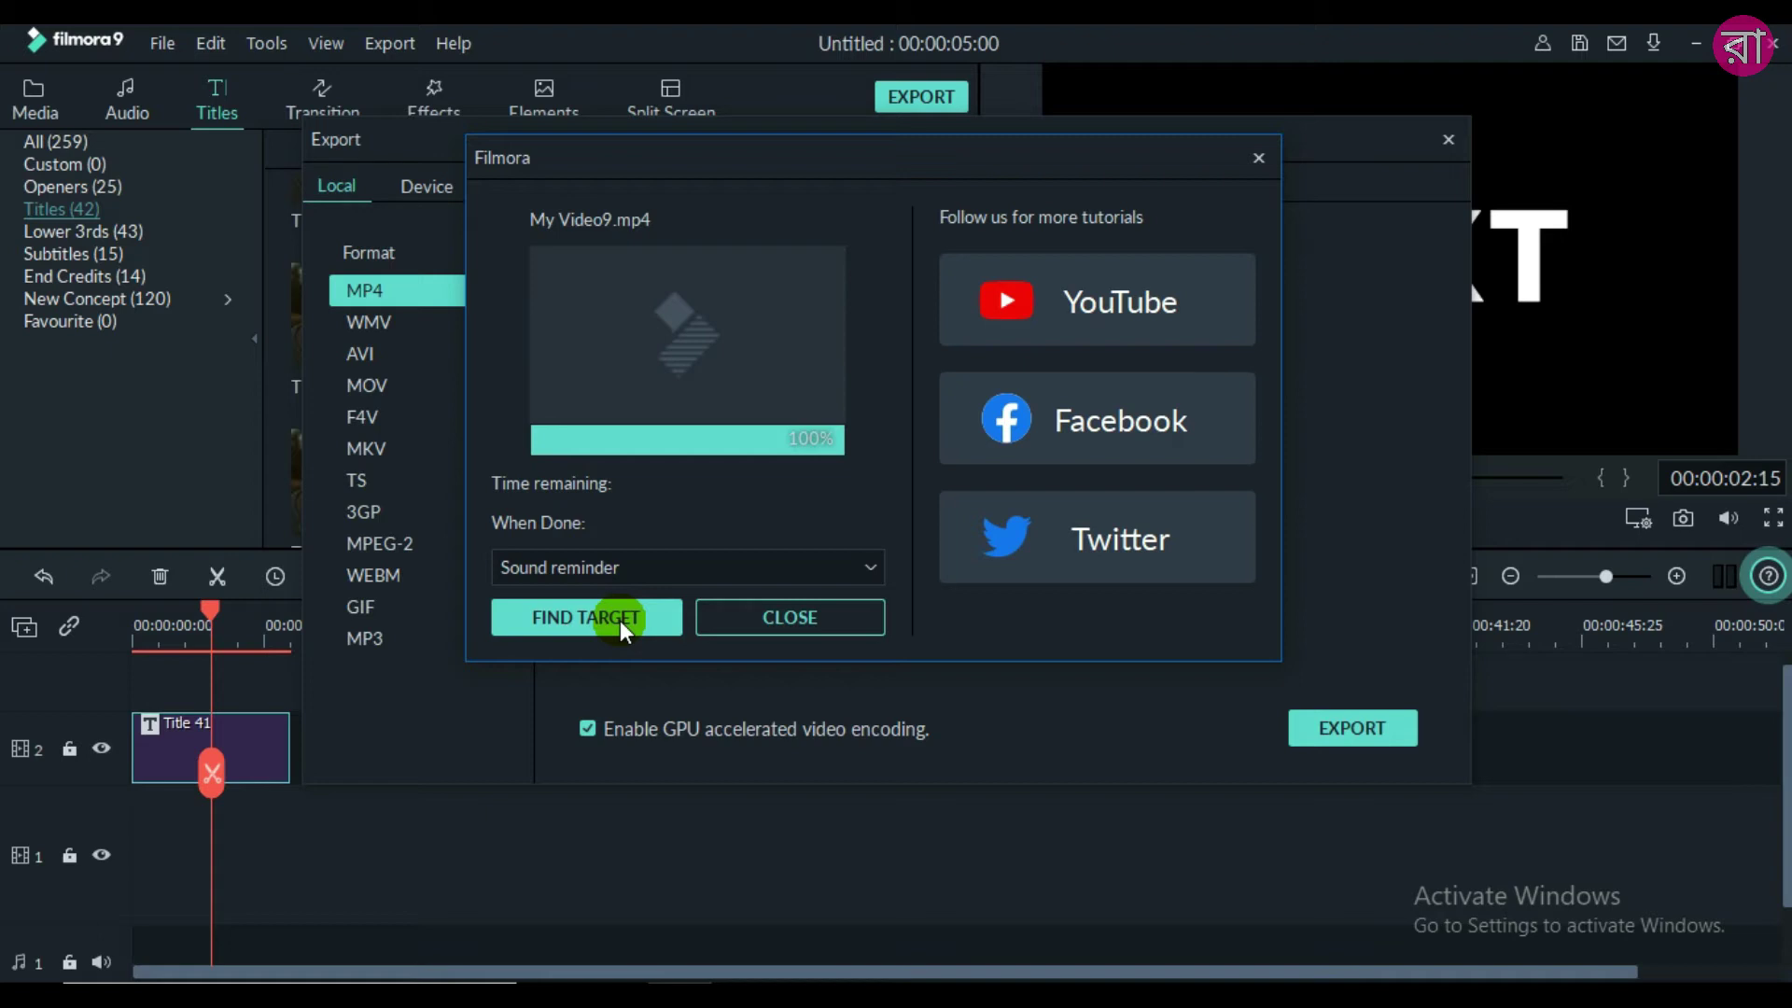
click(644, 624)
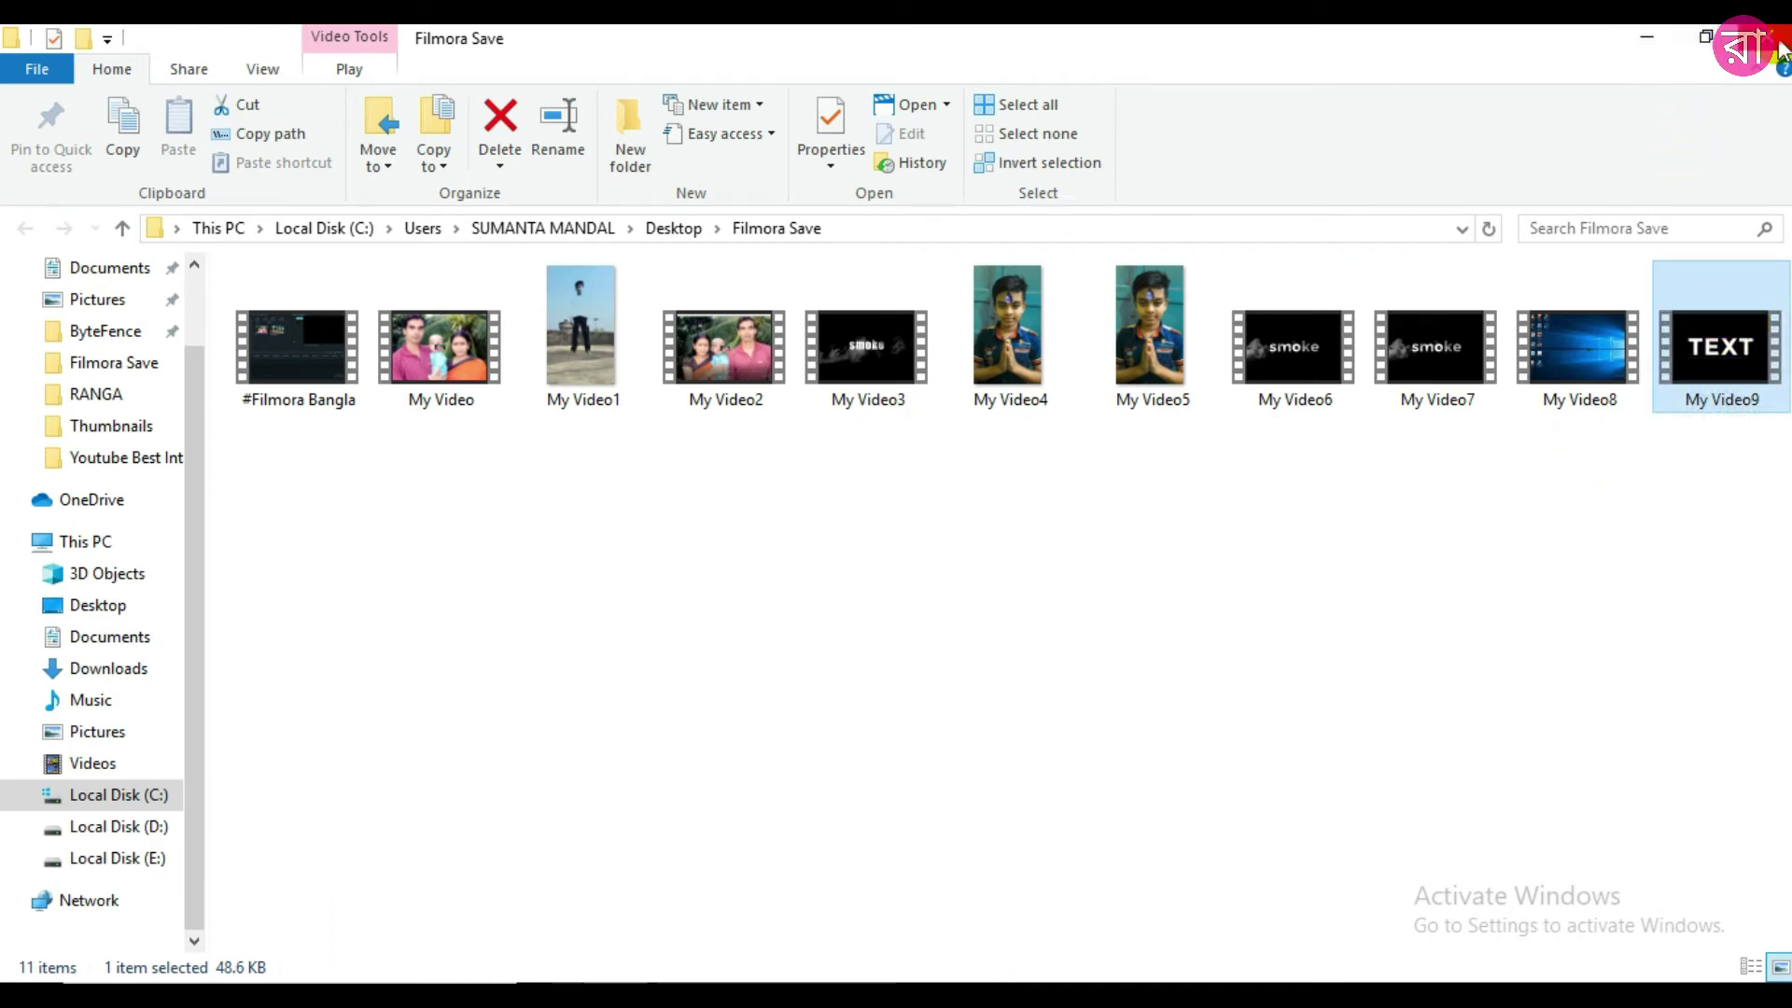
click(1647, 37)
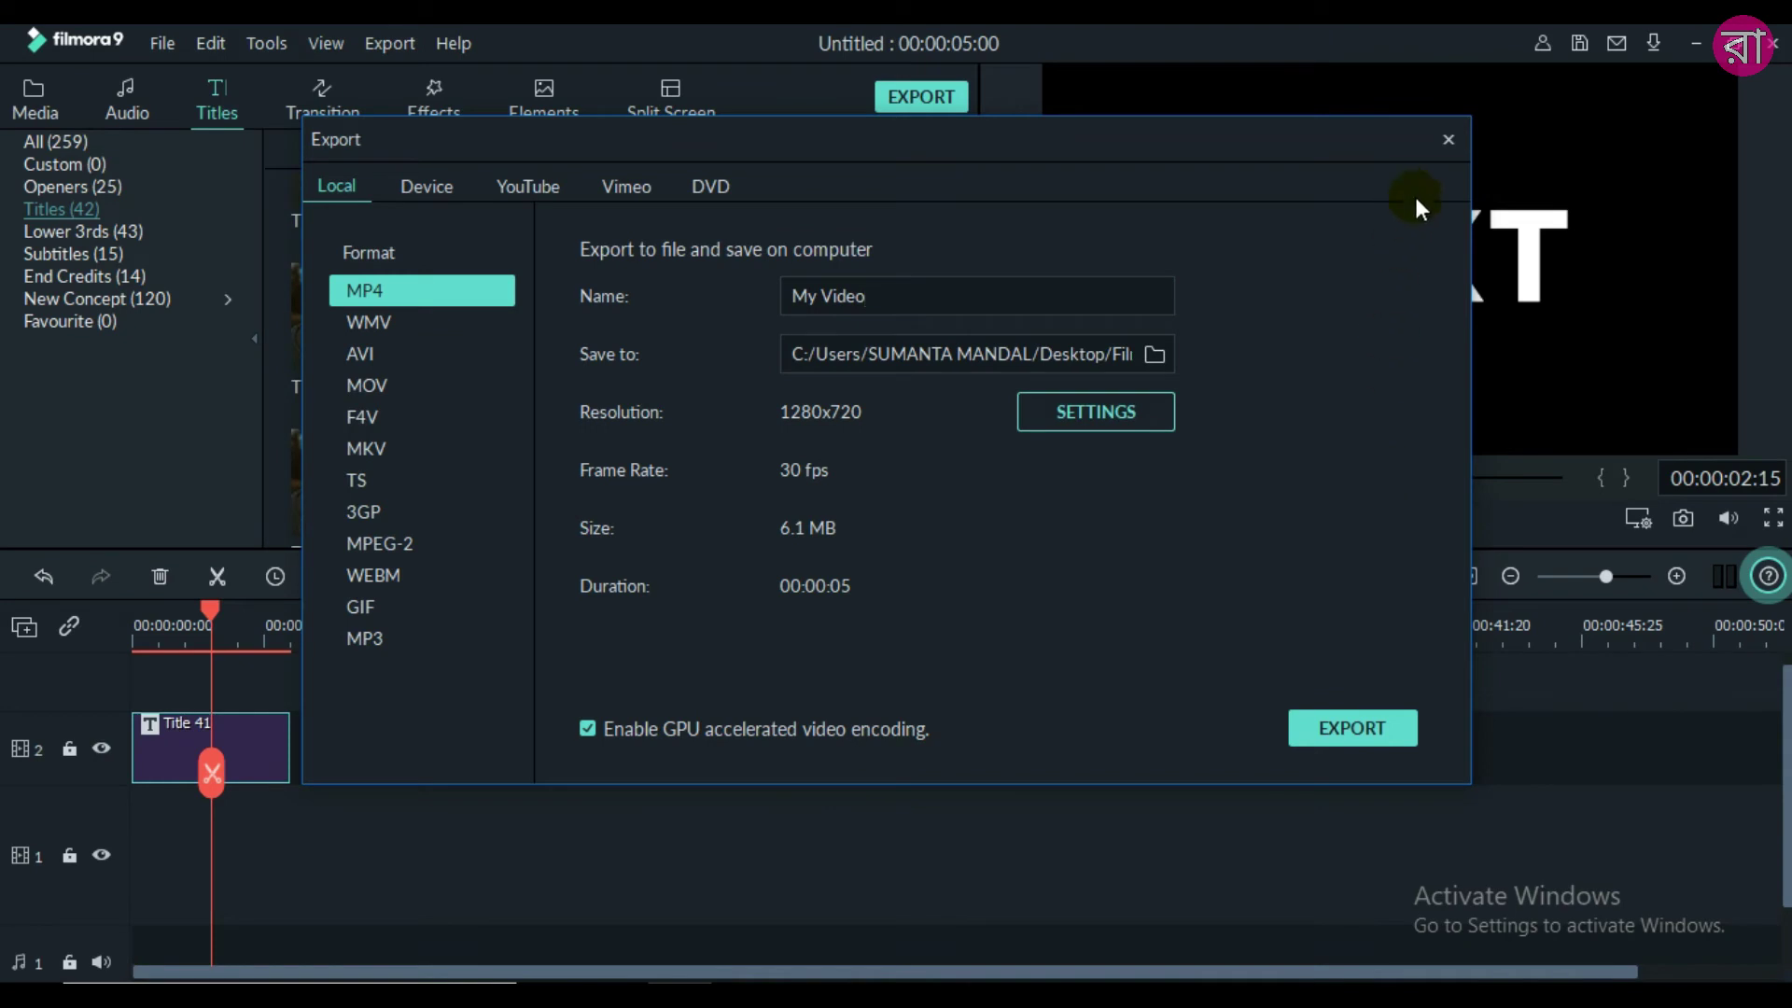
click(1448, 140)
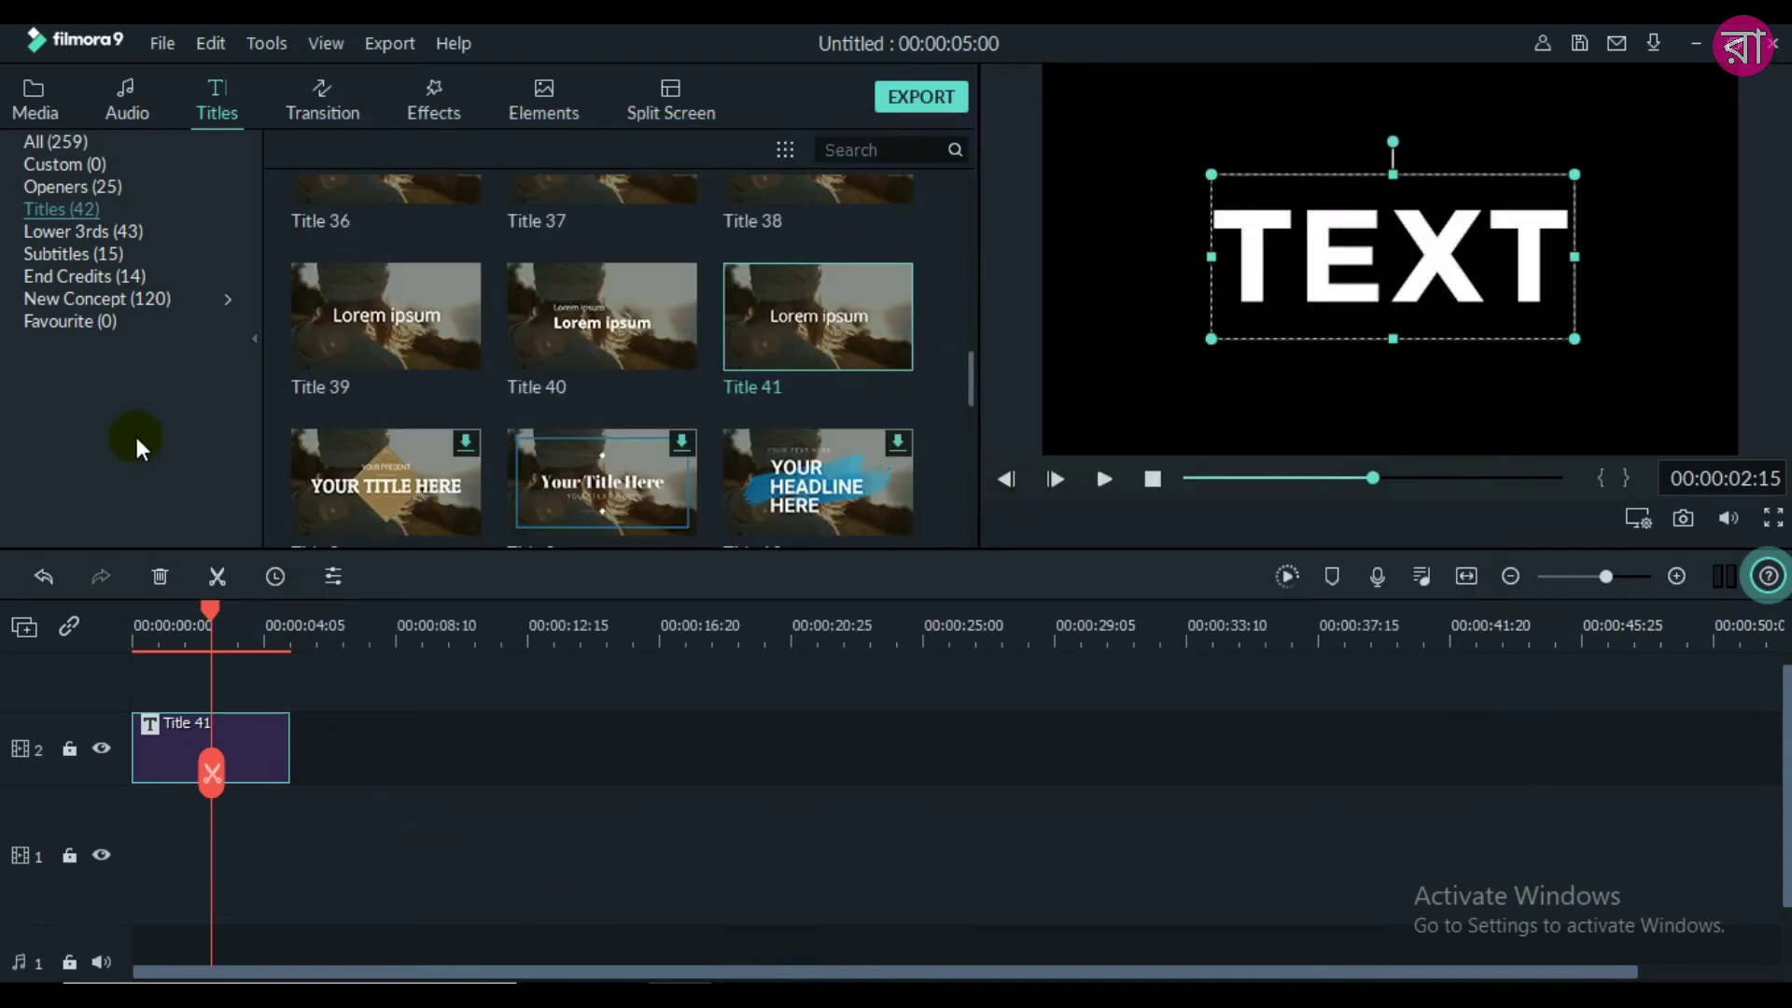
- Delete the title clip from the timeline and import the exported My Video9 file into the project media
click(35, 100)
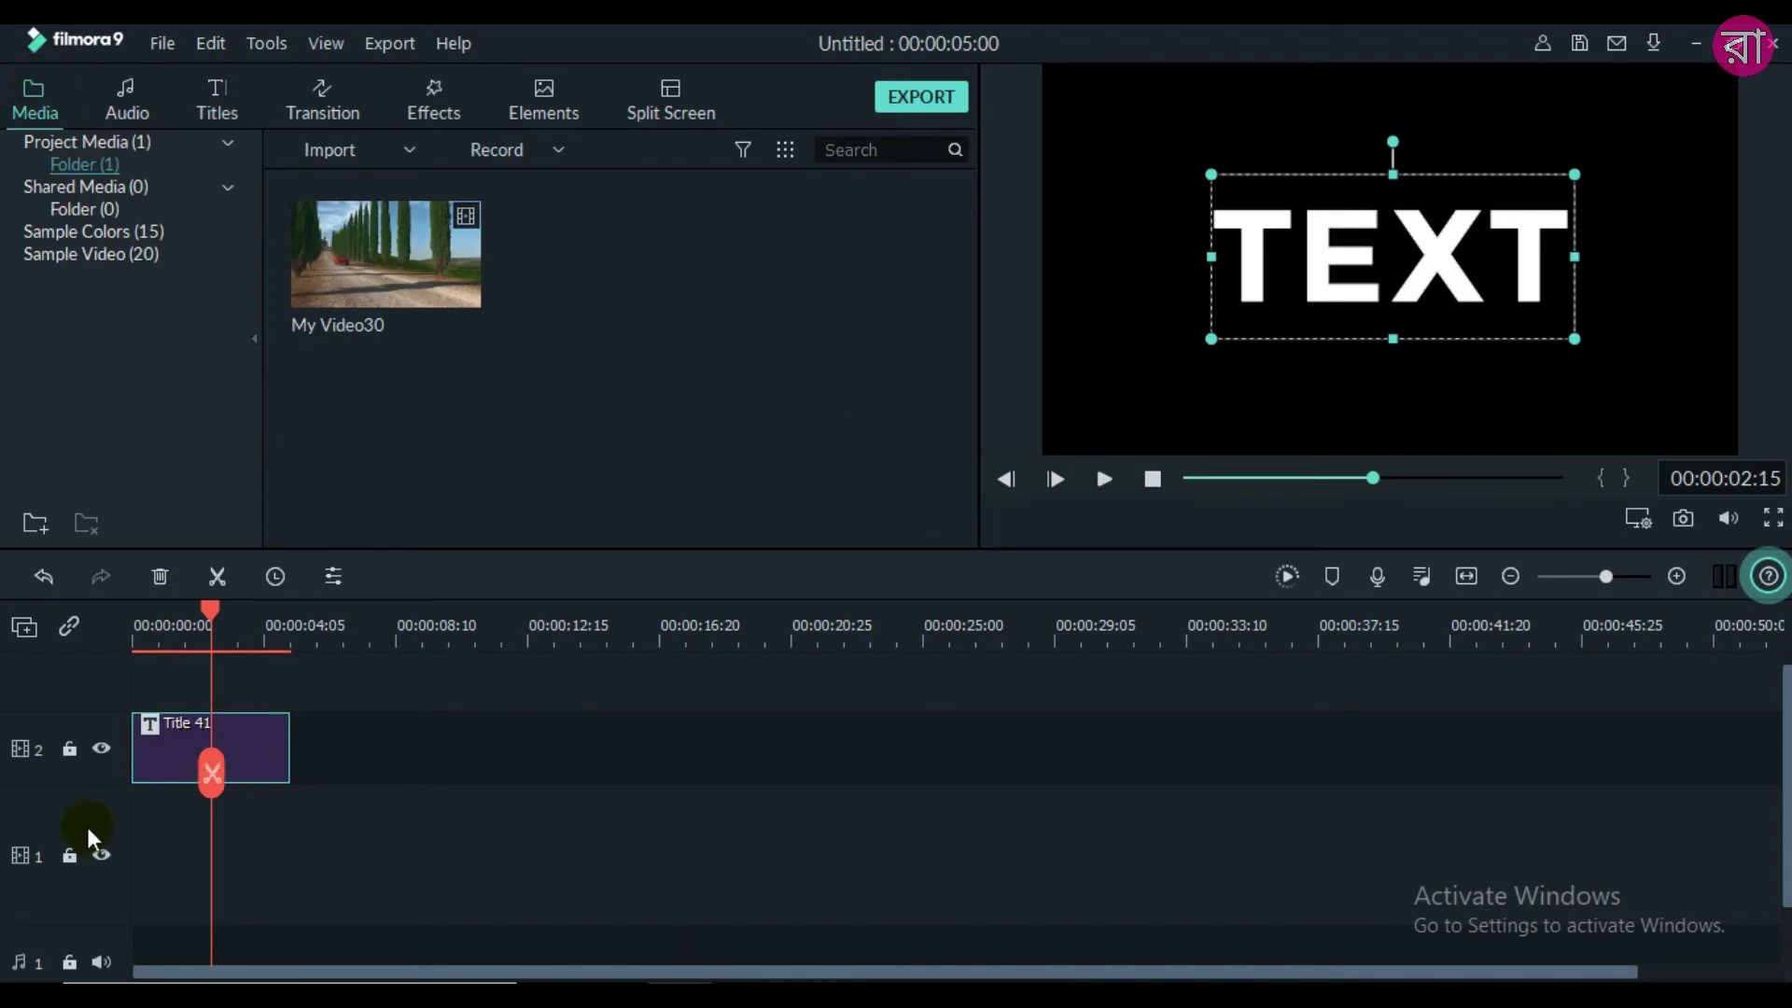
click(166, 577)
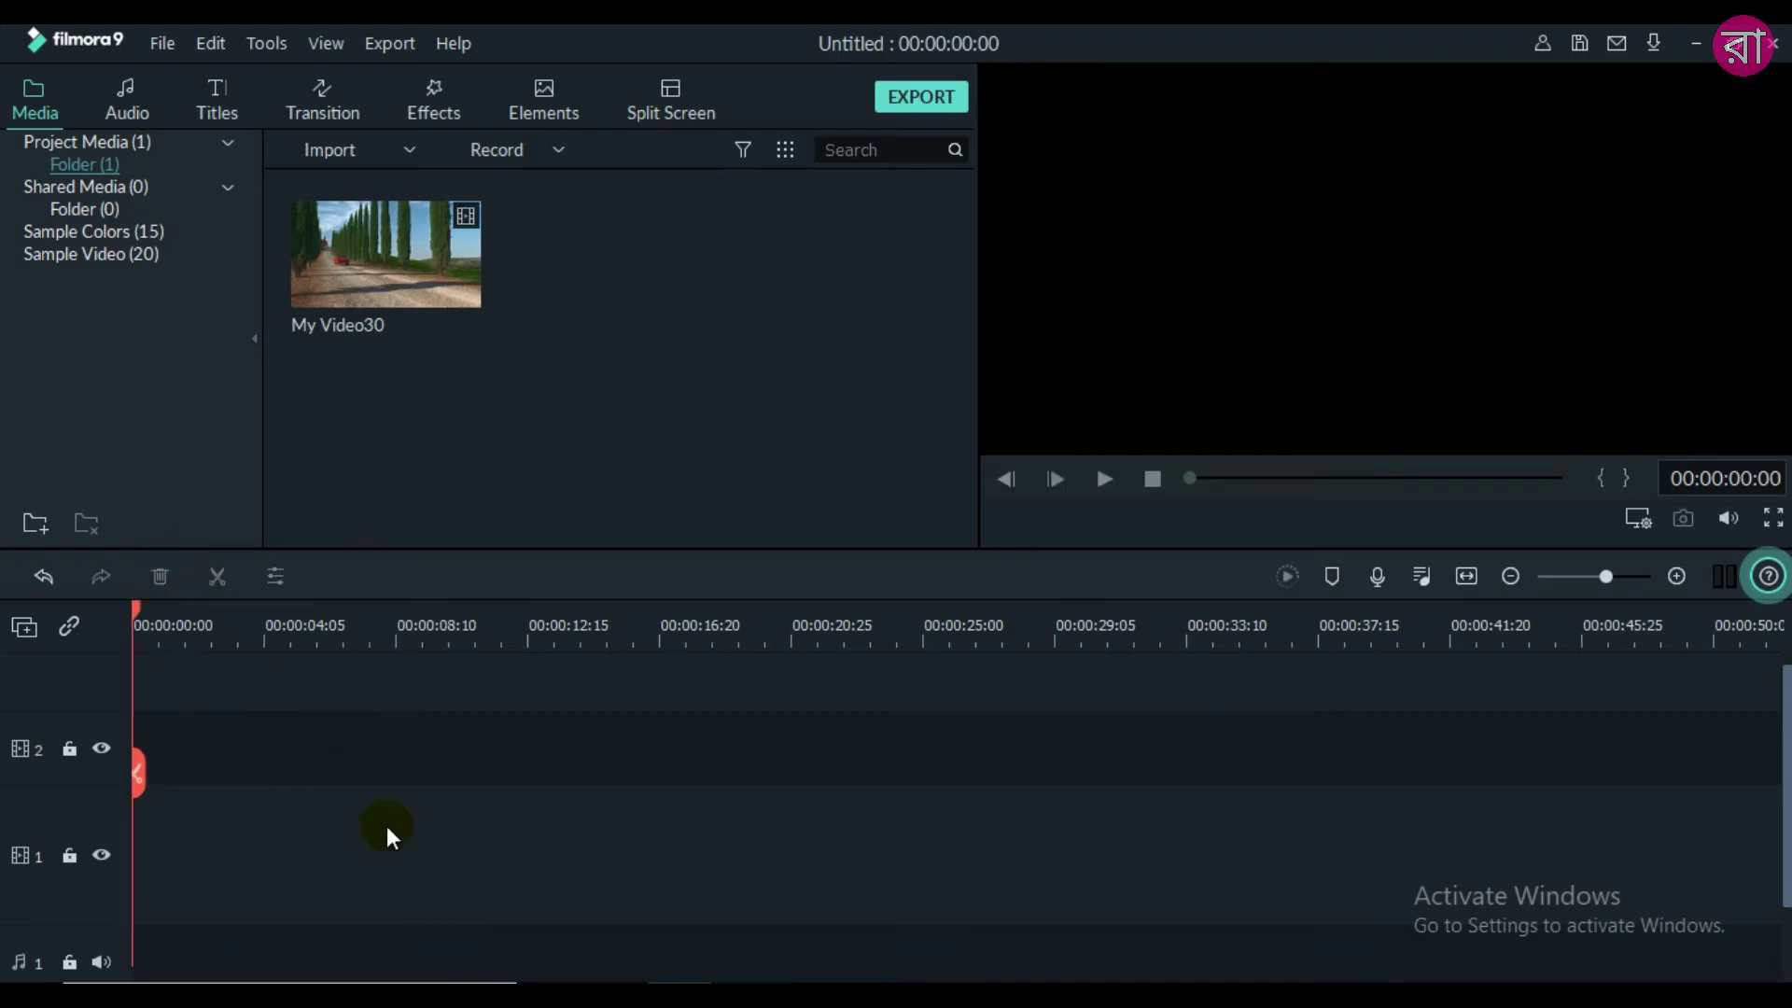
click(408, 149)
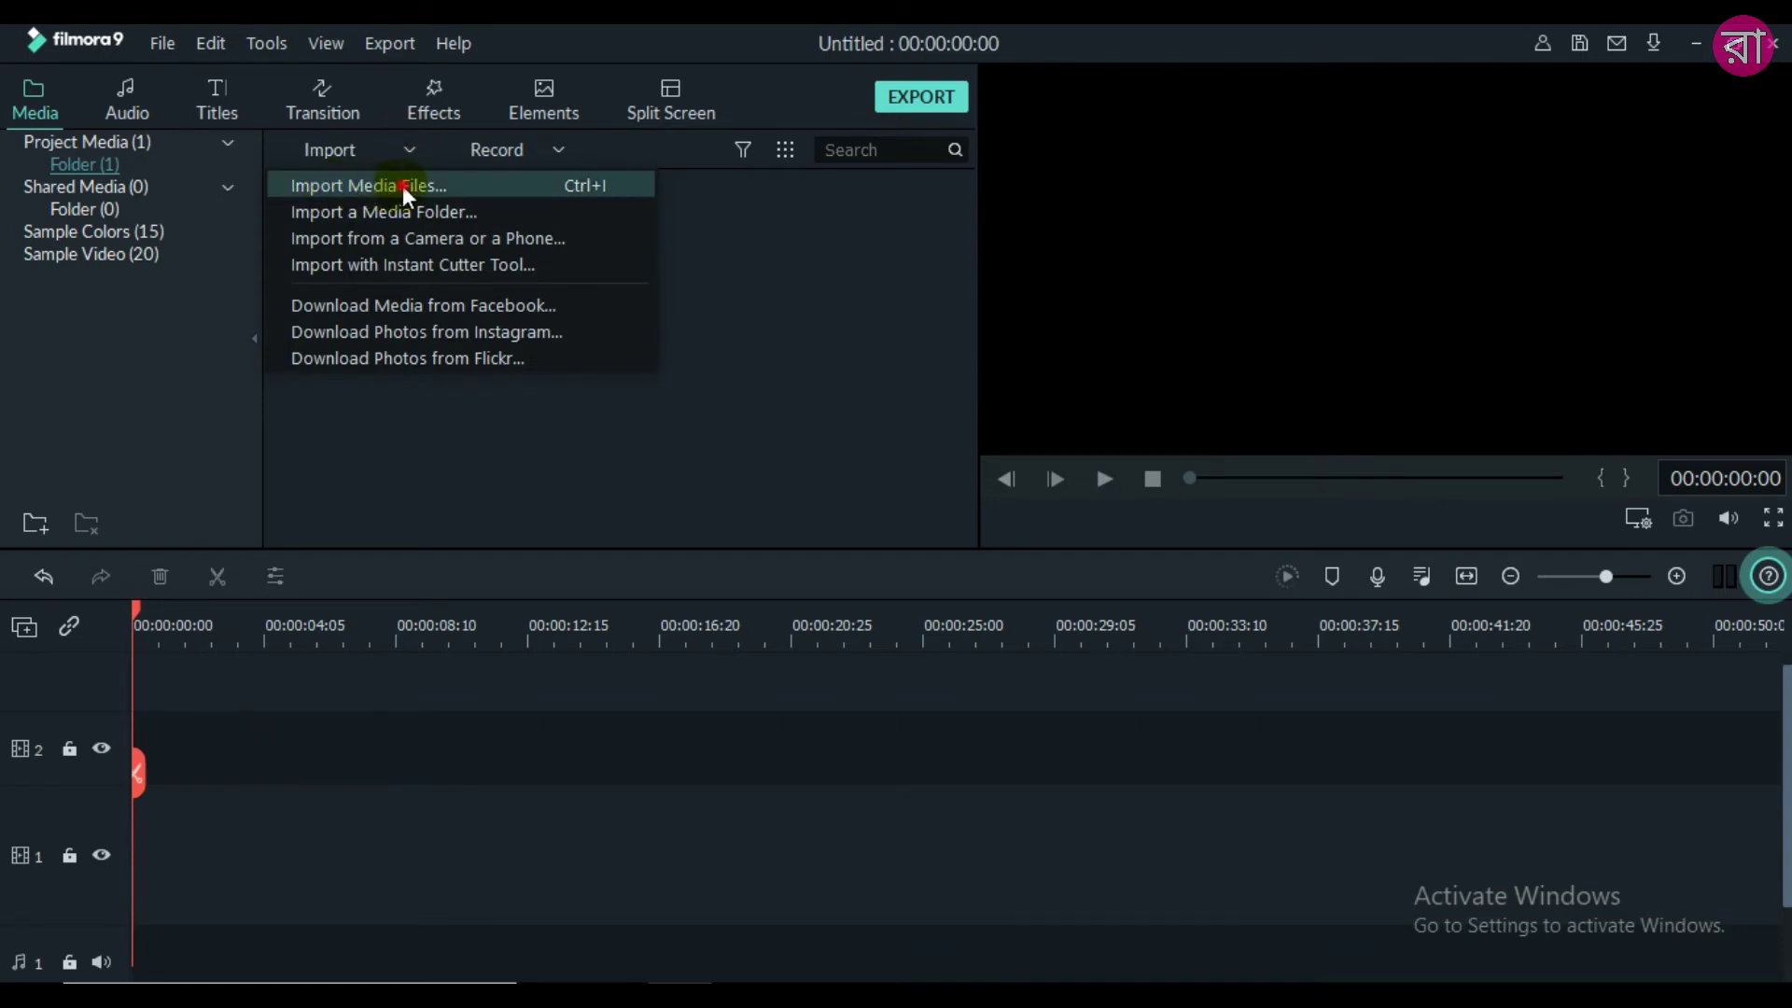
click(401, 184)
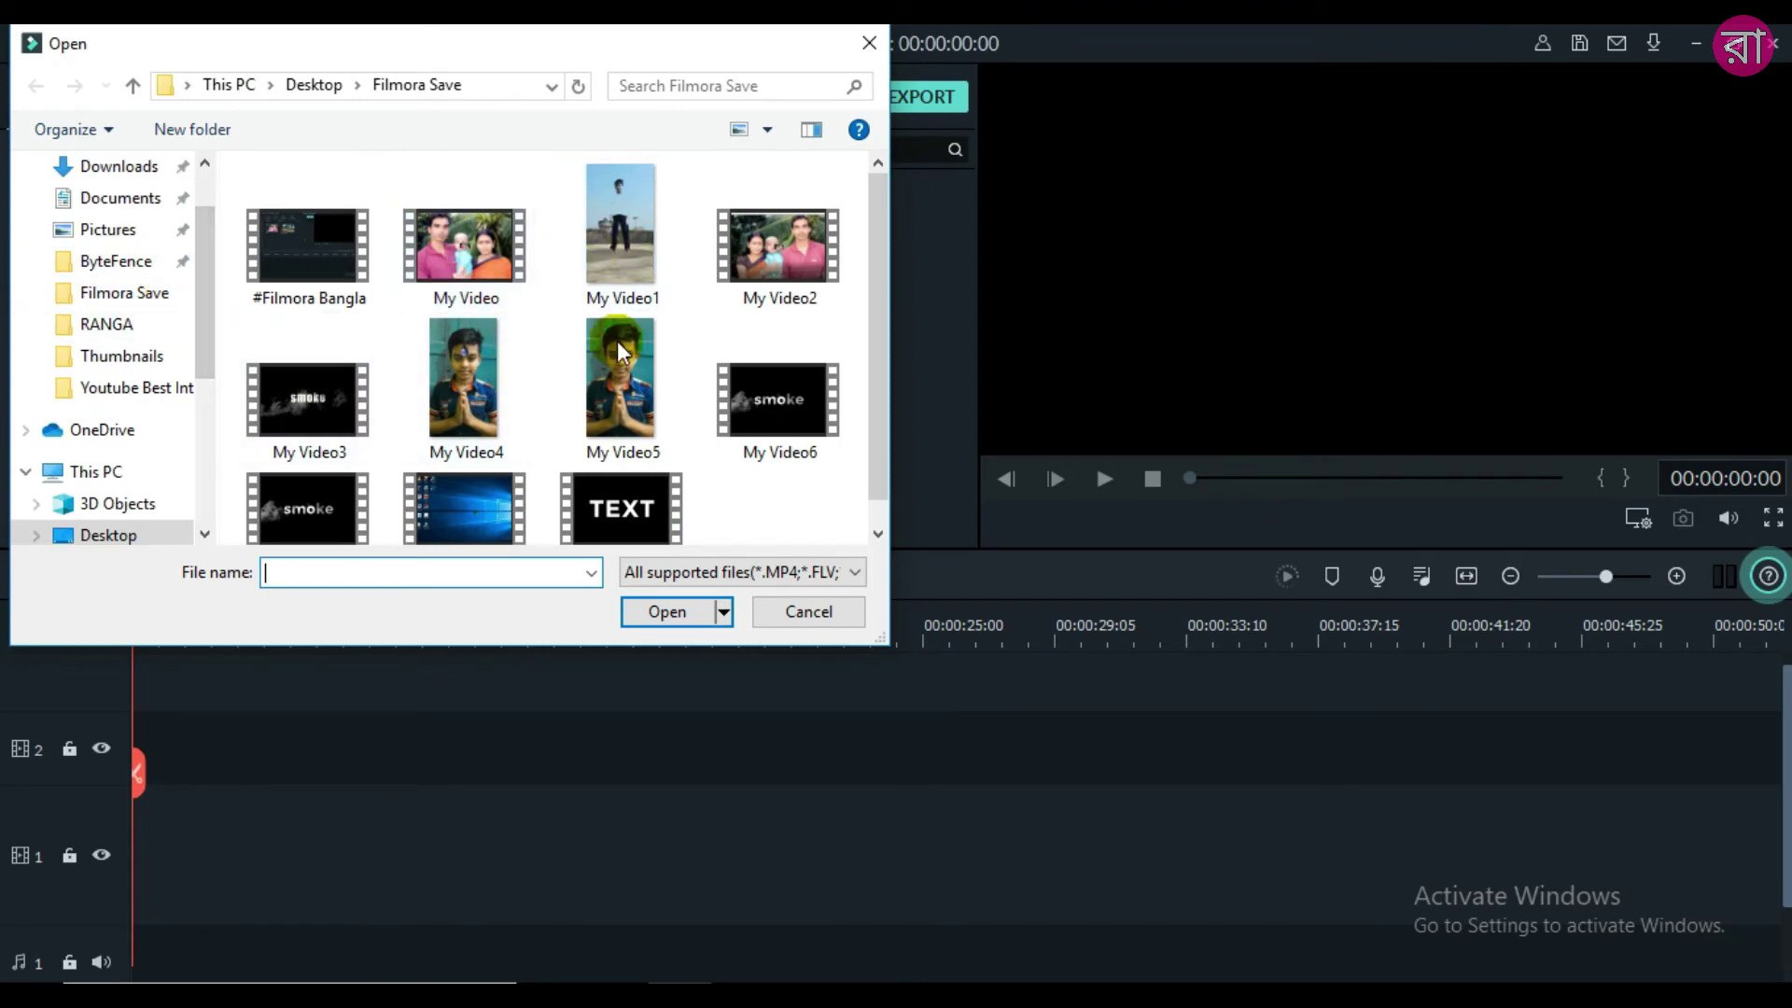
click(632, 516)
click(644, 613)
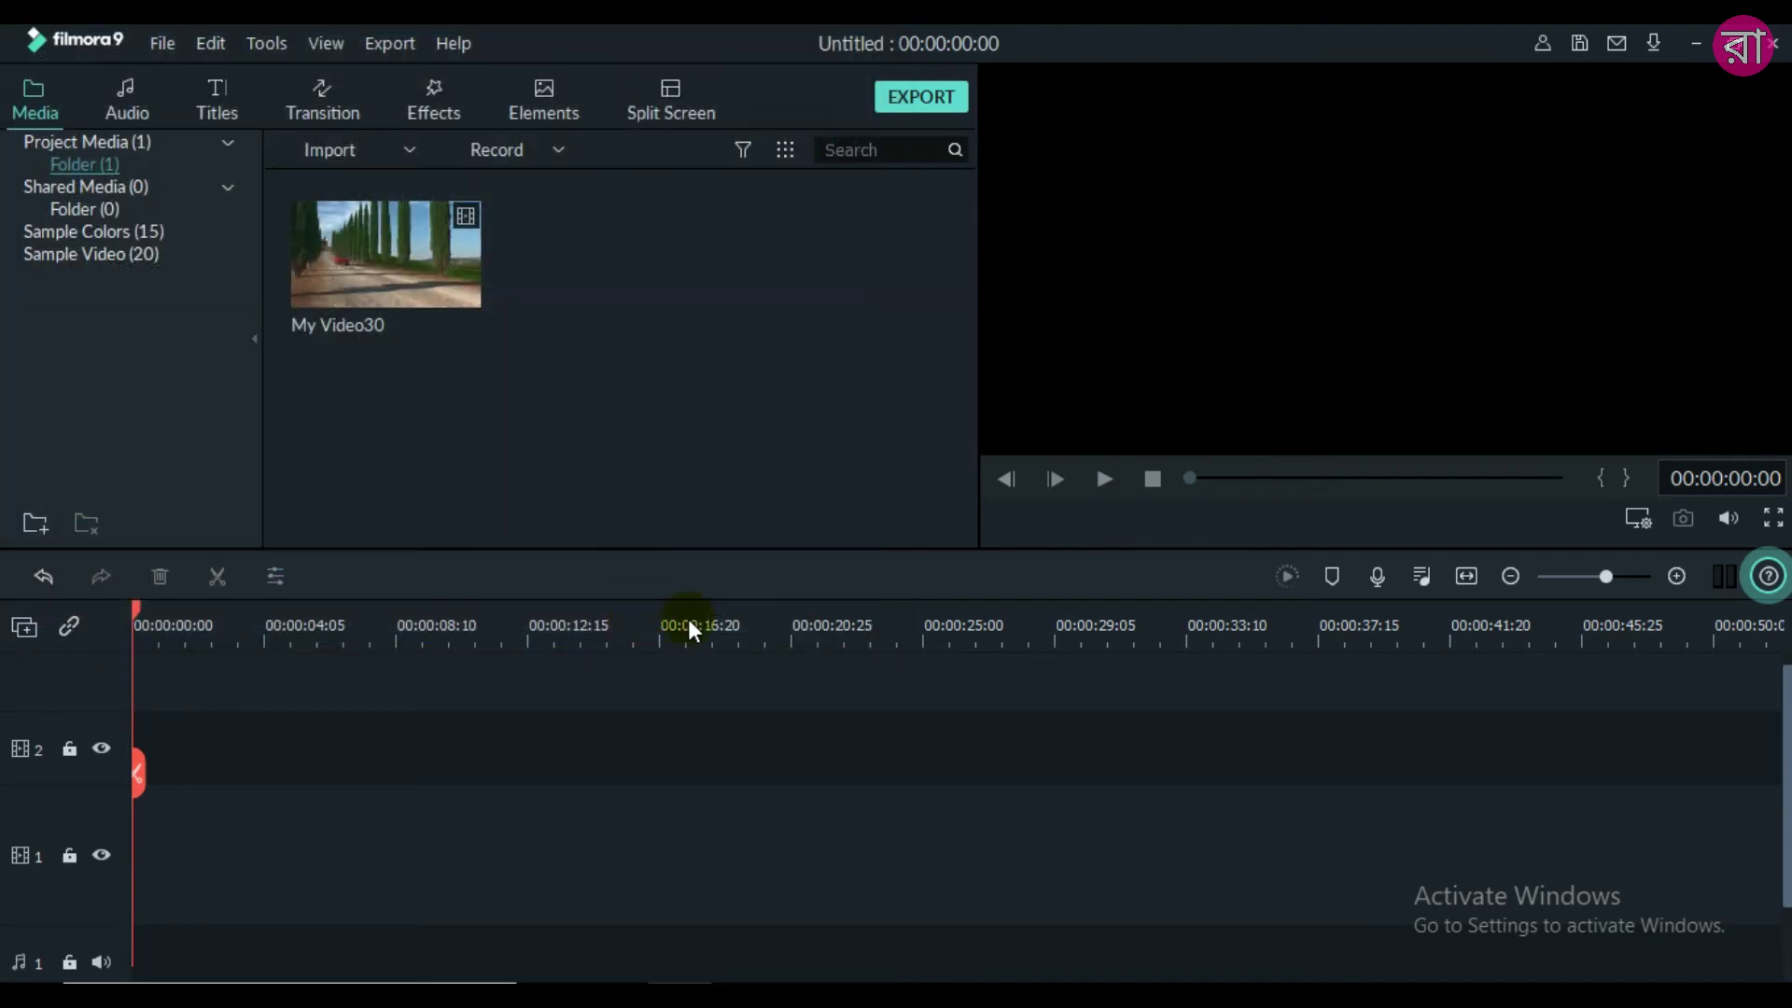
- Place My Video30 on video track 1 and My Video9 above it on track 2, both starting at 00:00:00:00
click(414, 221)
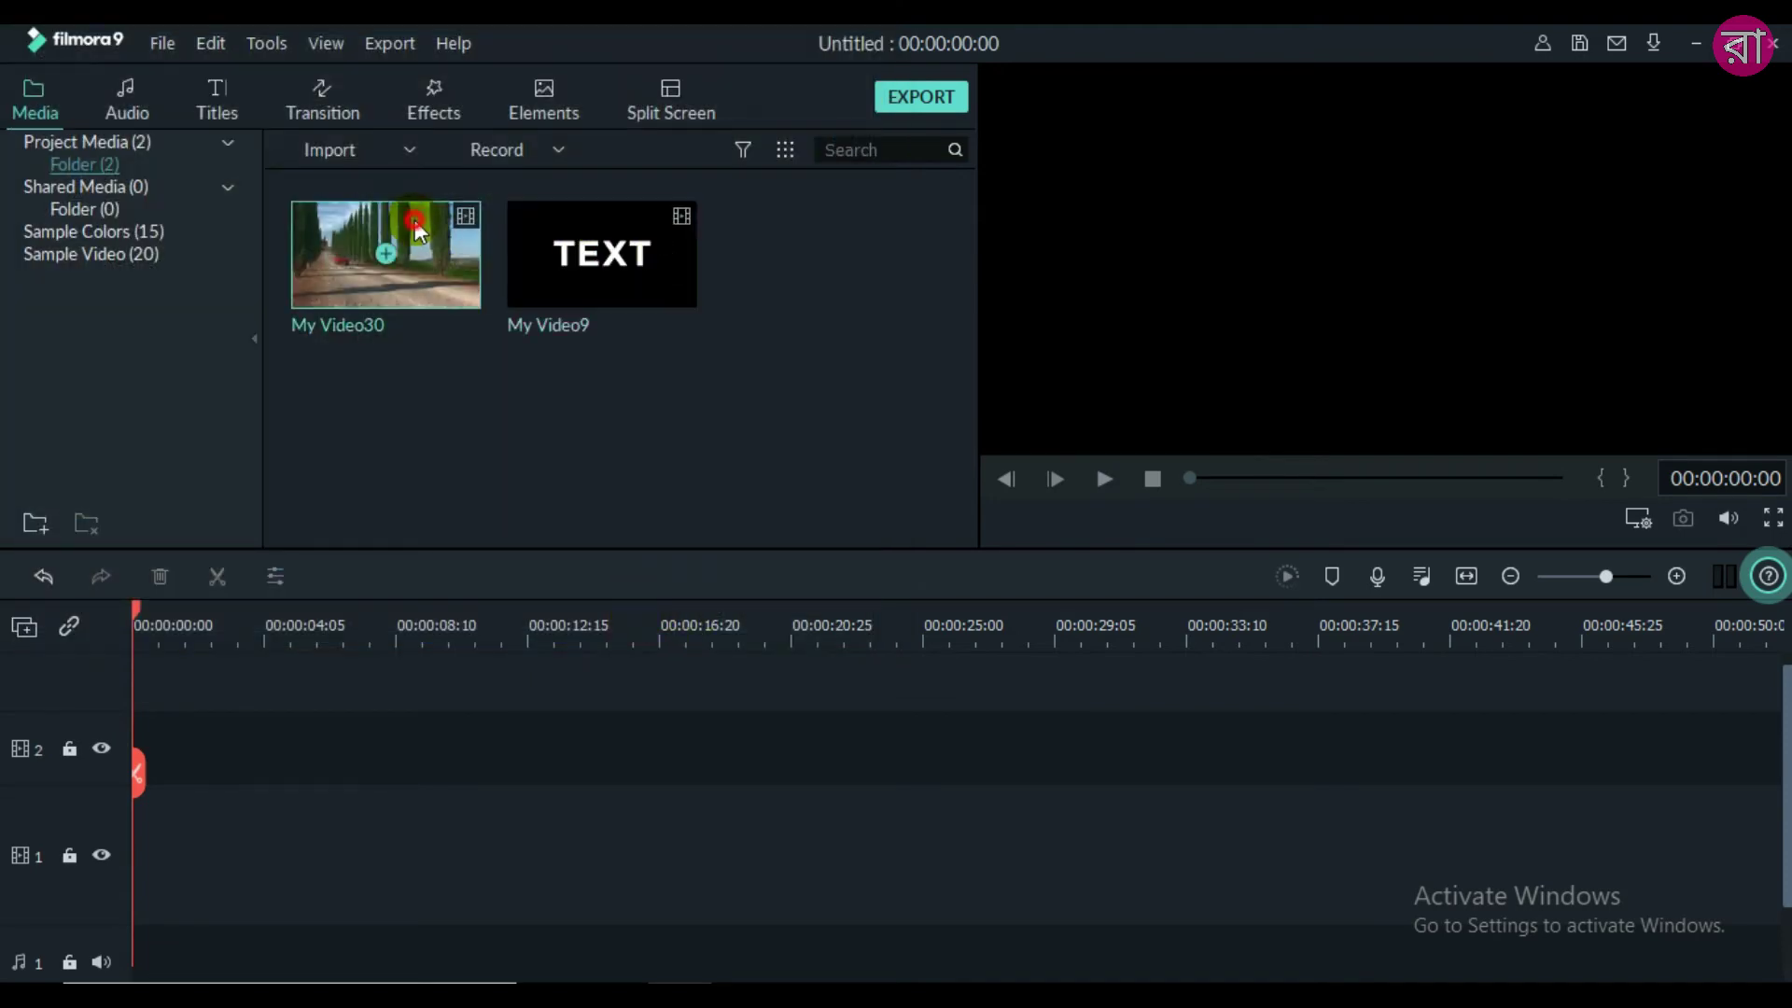
drag(414, 220, 153, 803)
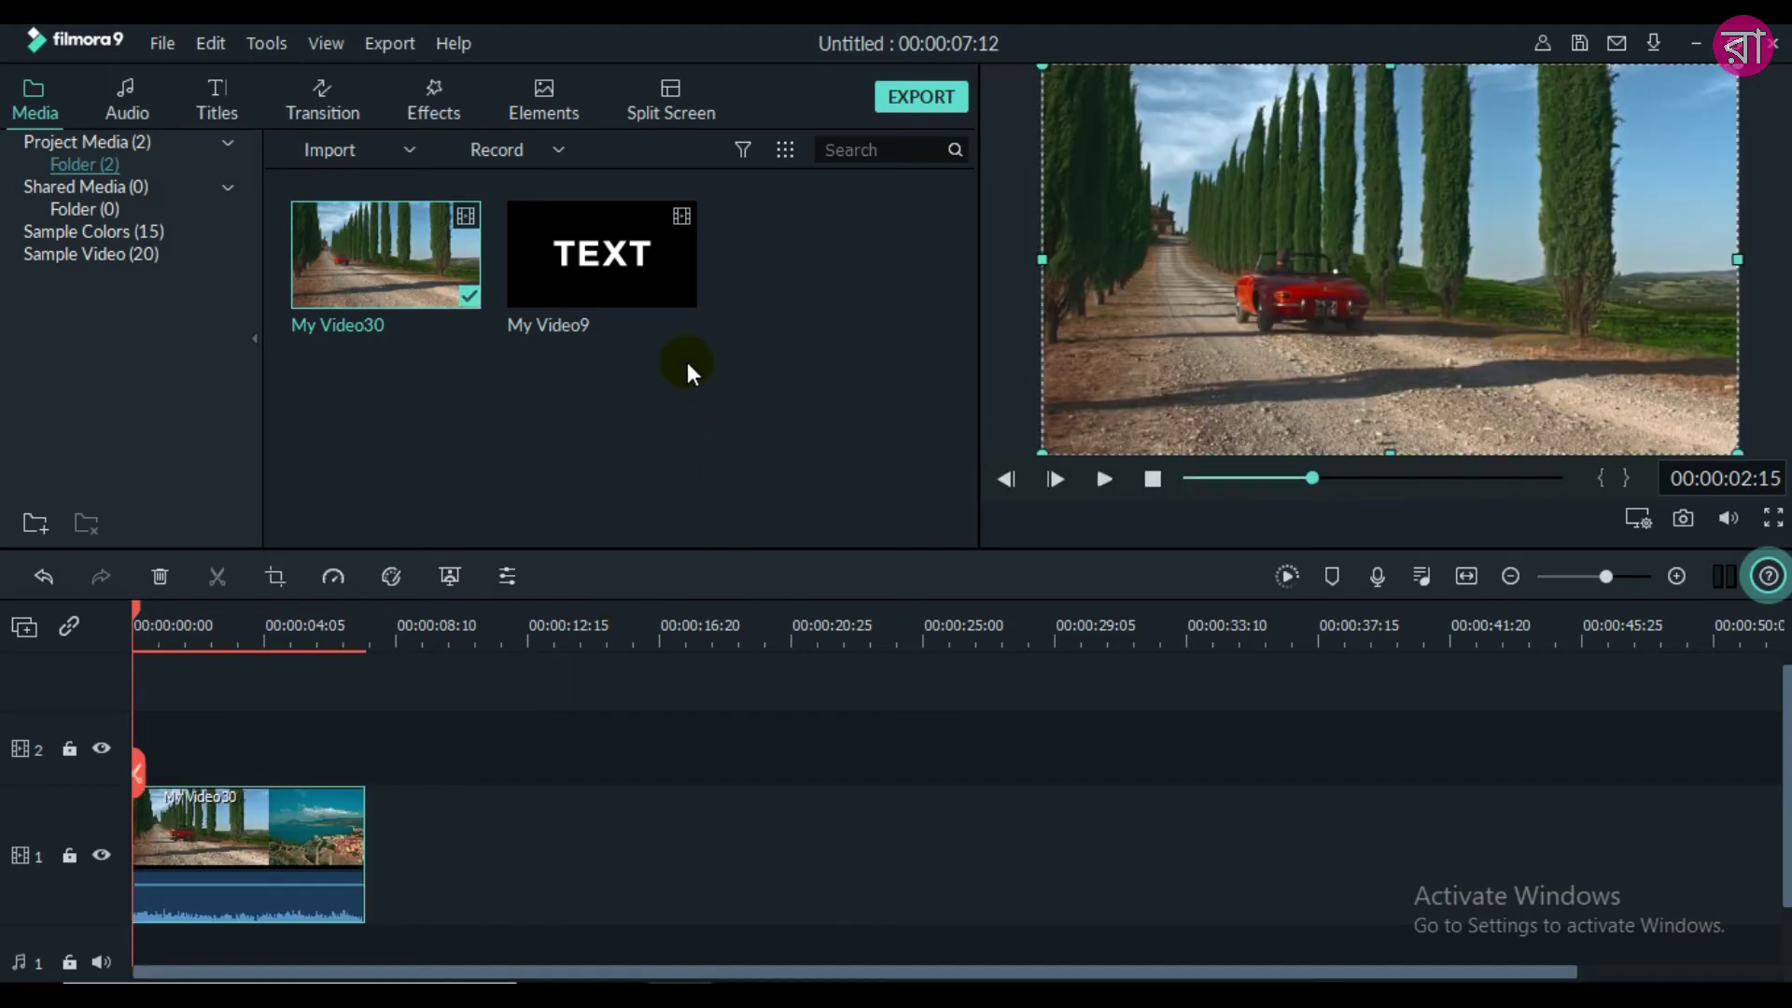
drag(641, 222, 148, 736)
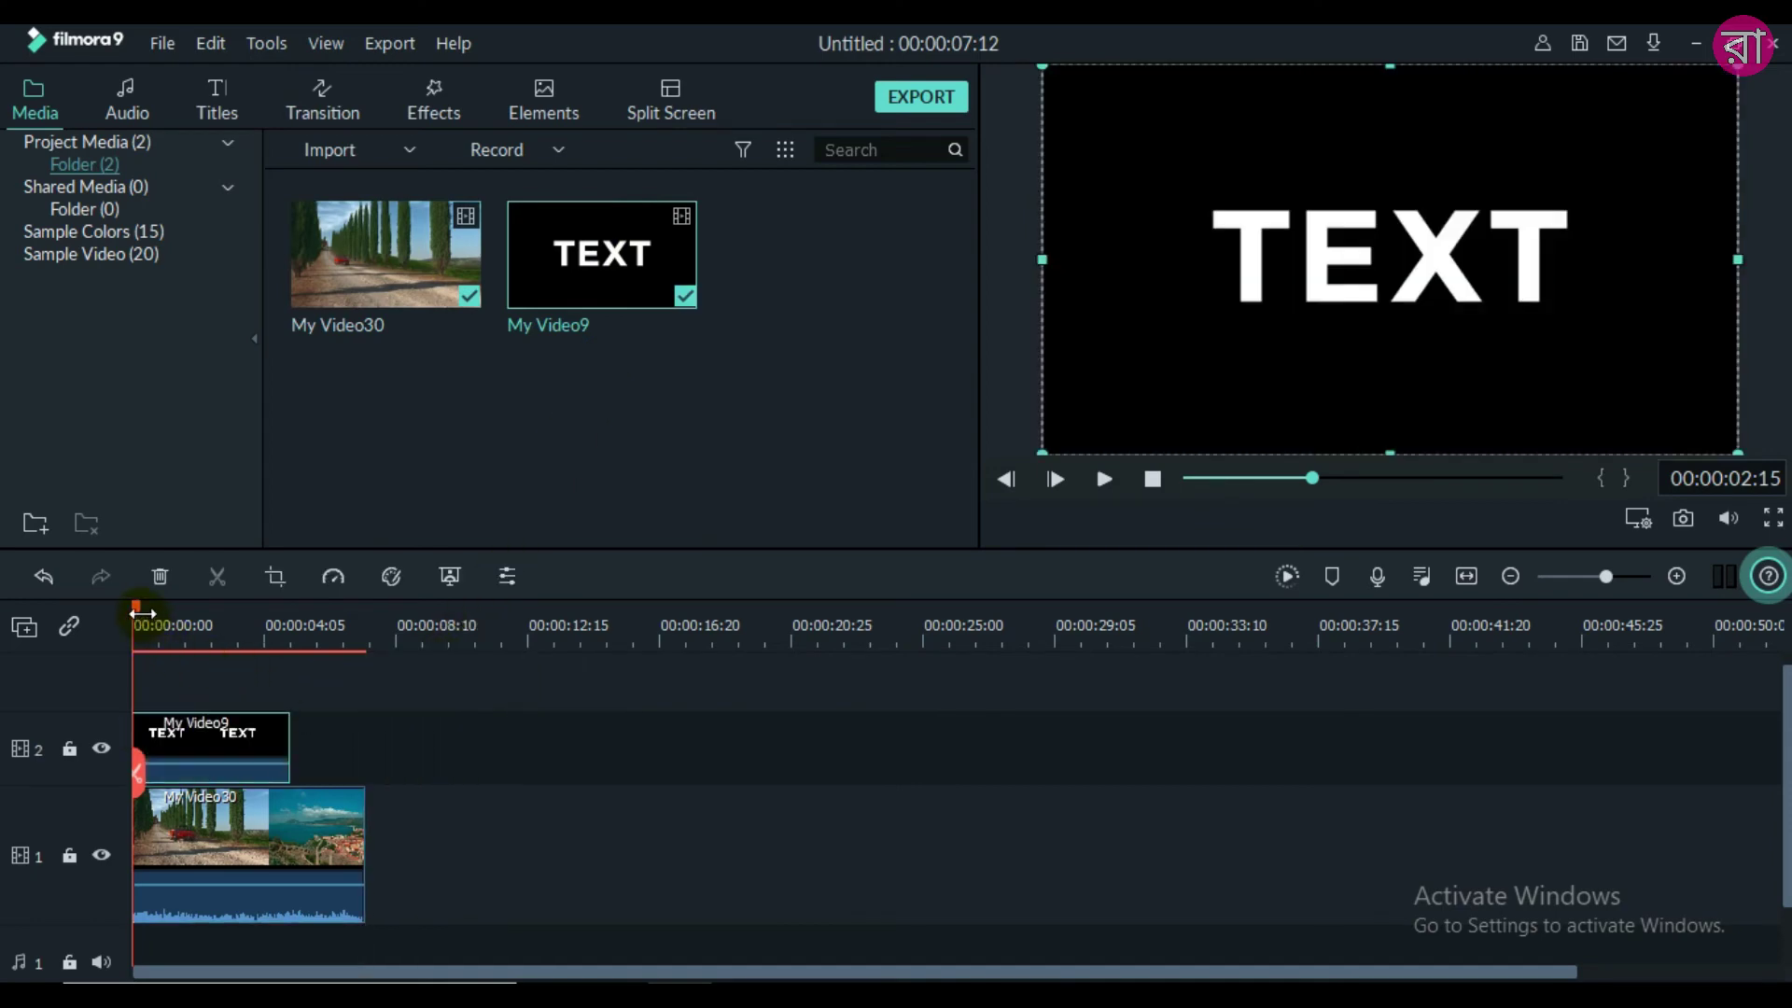
- With the playhead at 00:00:01:03, enlarge the My Video9 text clip in the preview and recenter it in the frame
drag(136, 608, 168, 612)
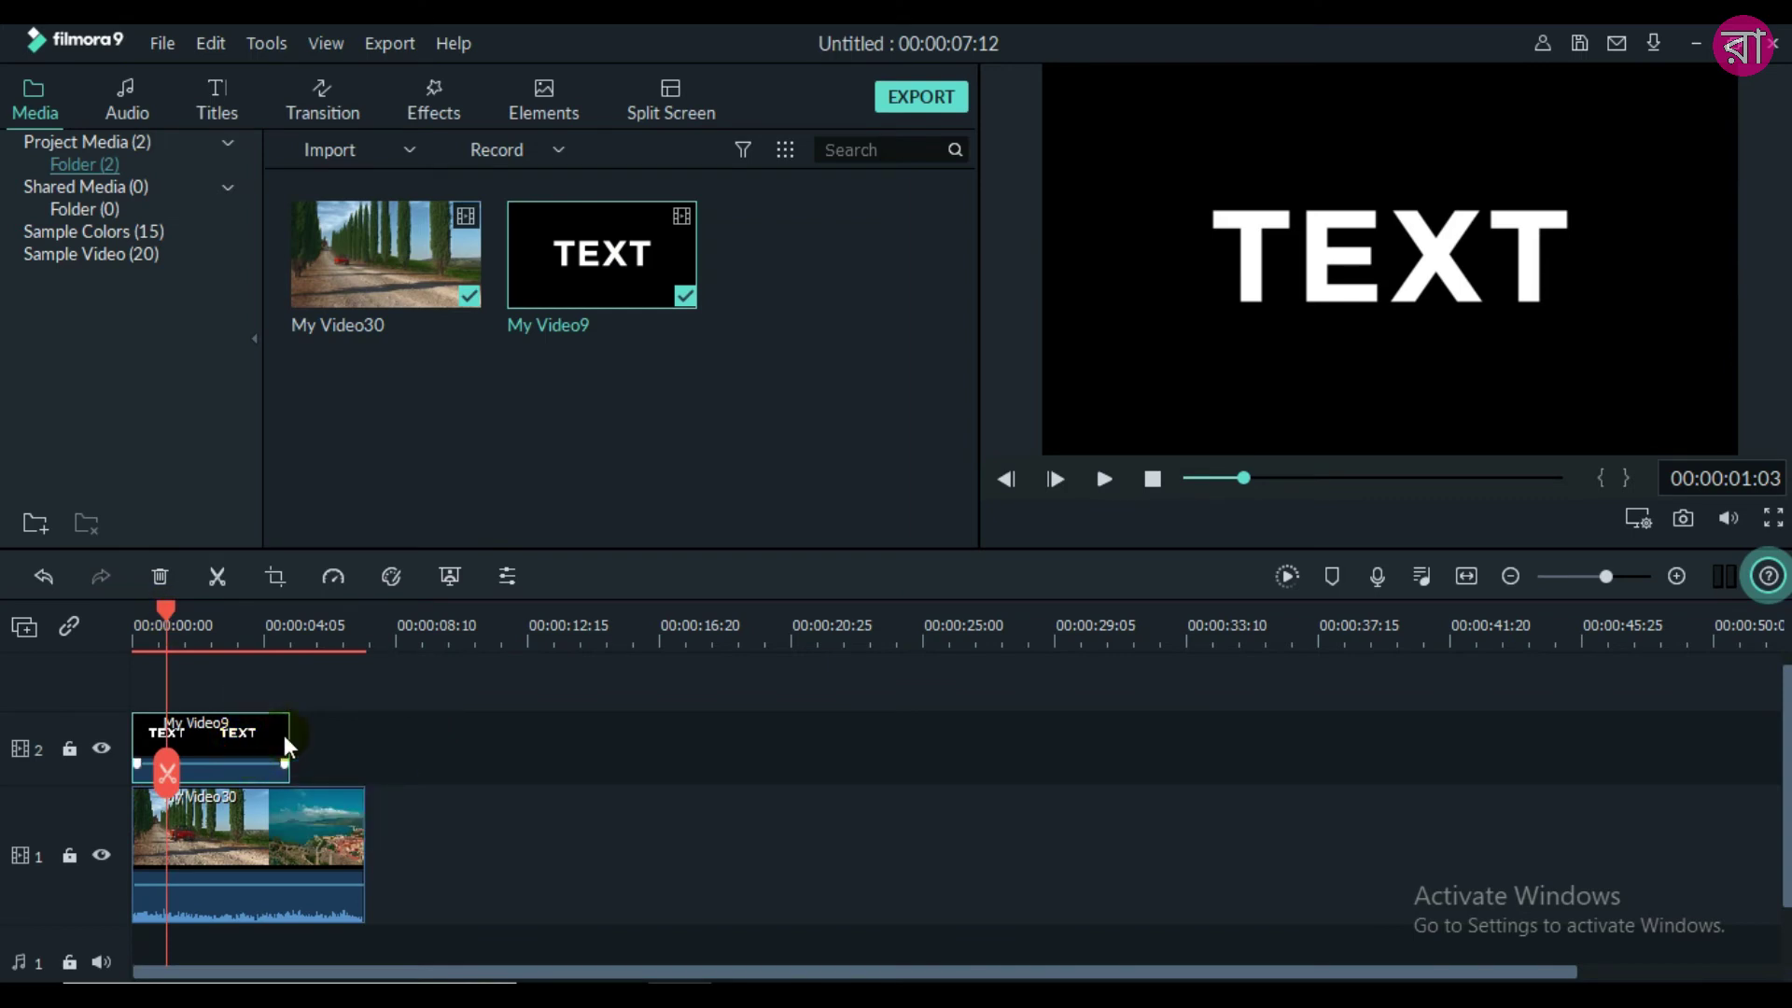
click(1309, 243)
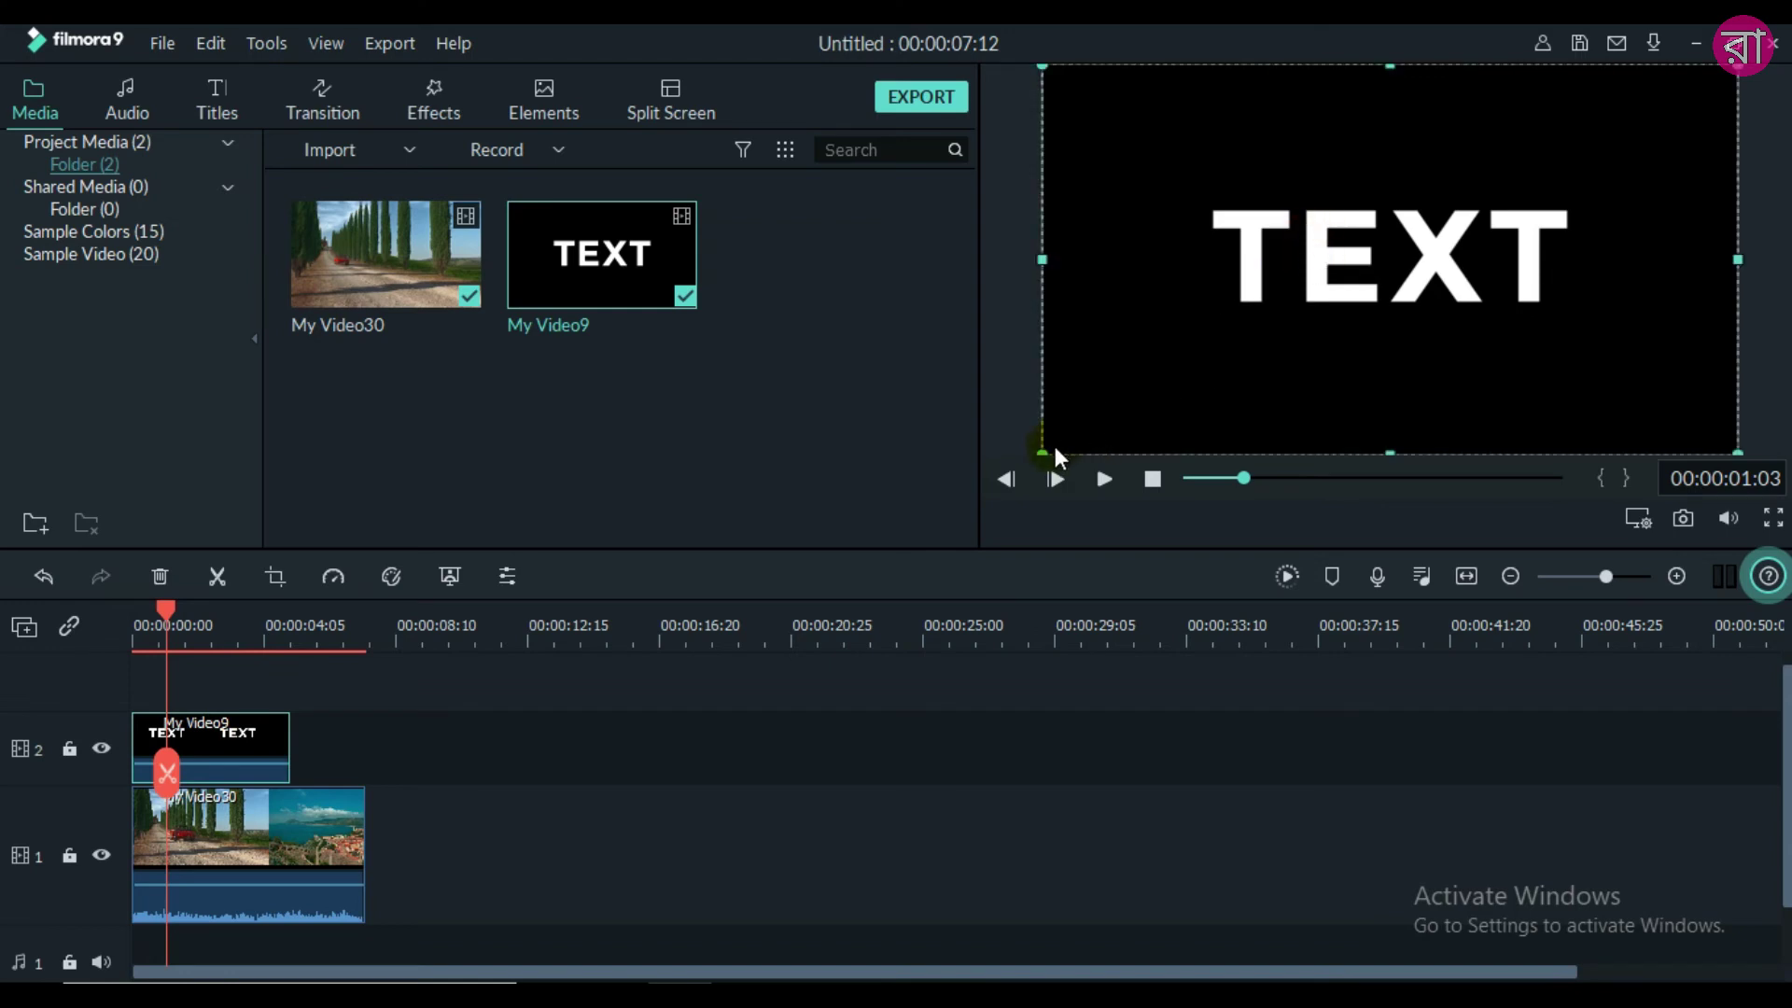
drag(1046, 448, 888, 580)
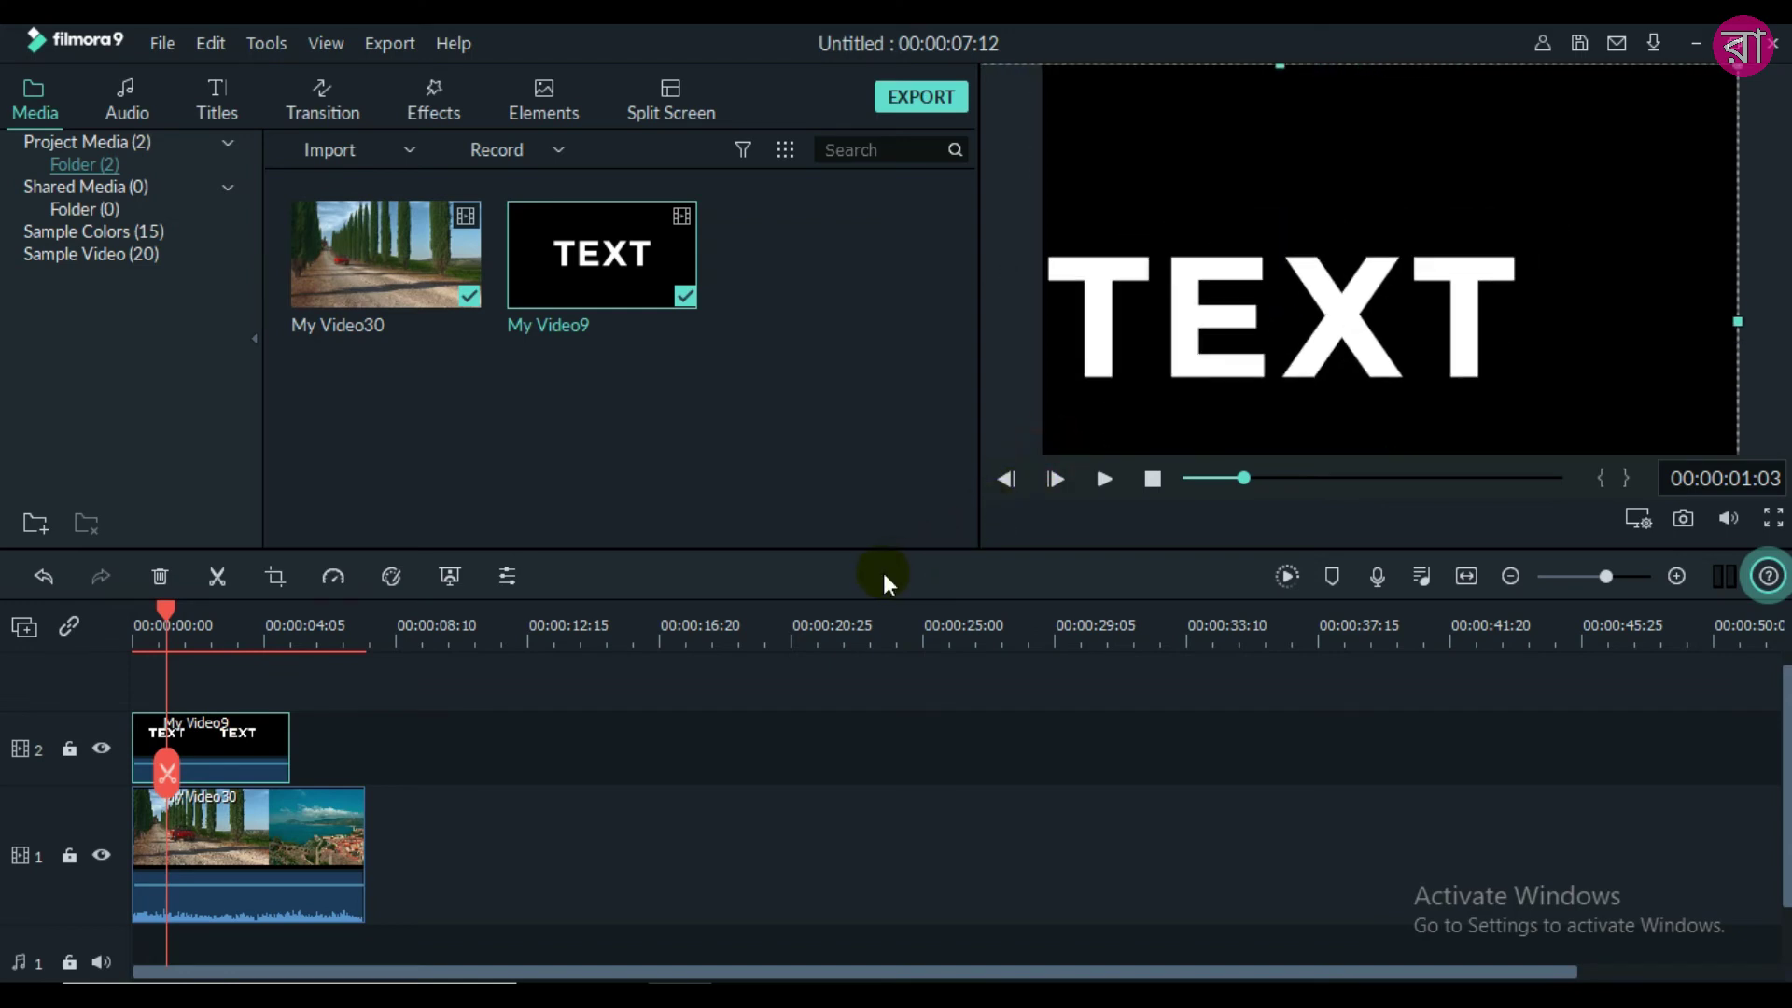
drag(1228, 283, 1337, 207)
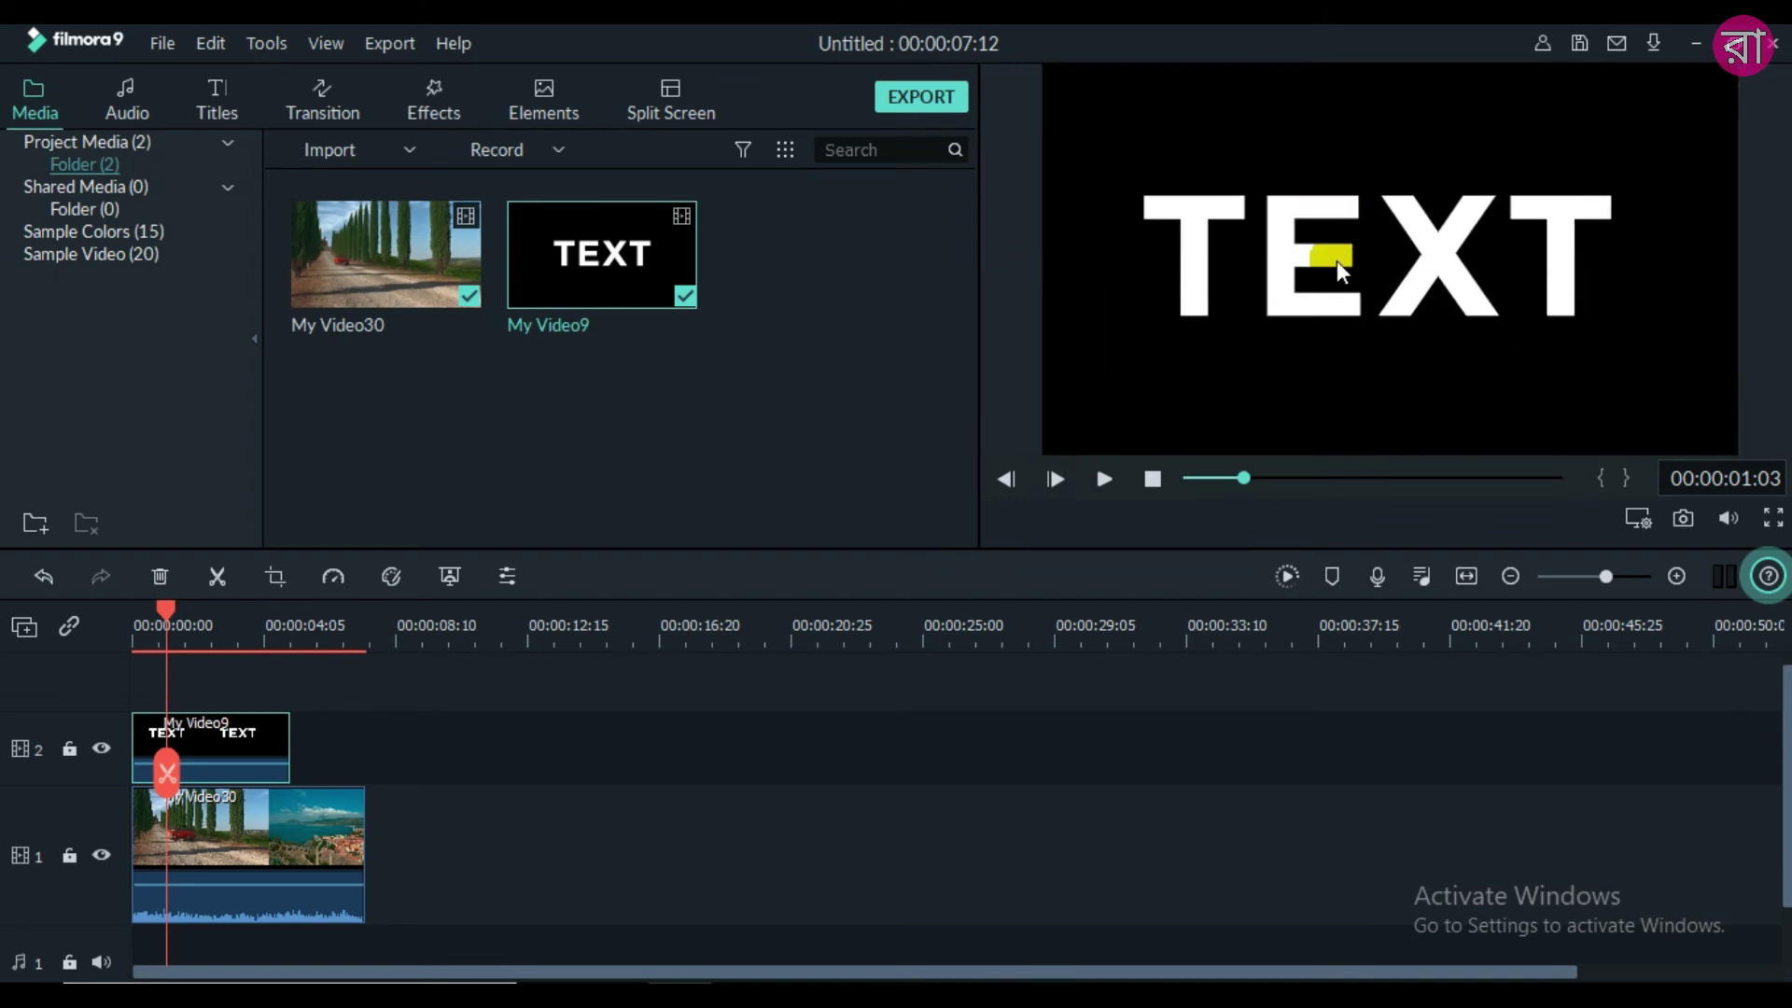
- Set the My Video9 clip's blending mode to Multiply and accept the change
double_click(219, 749)
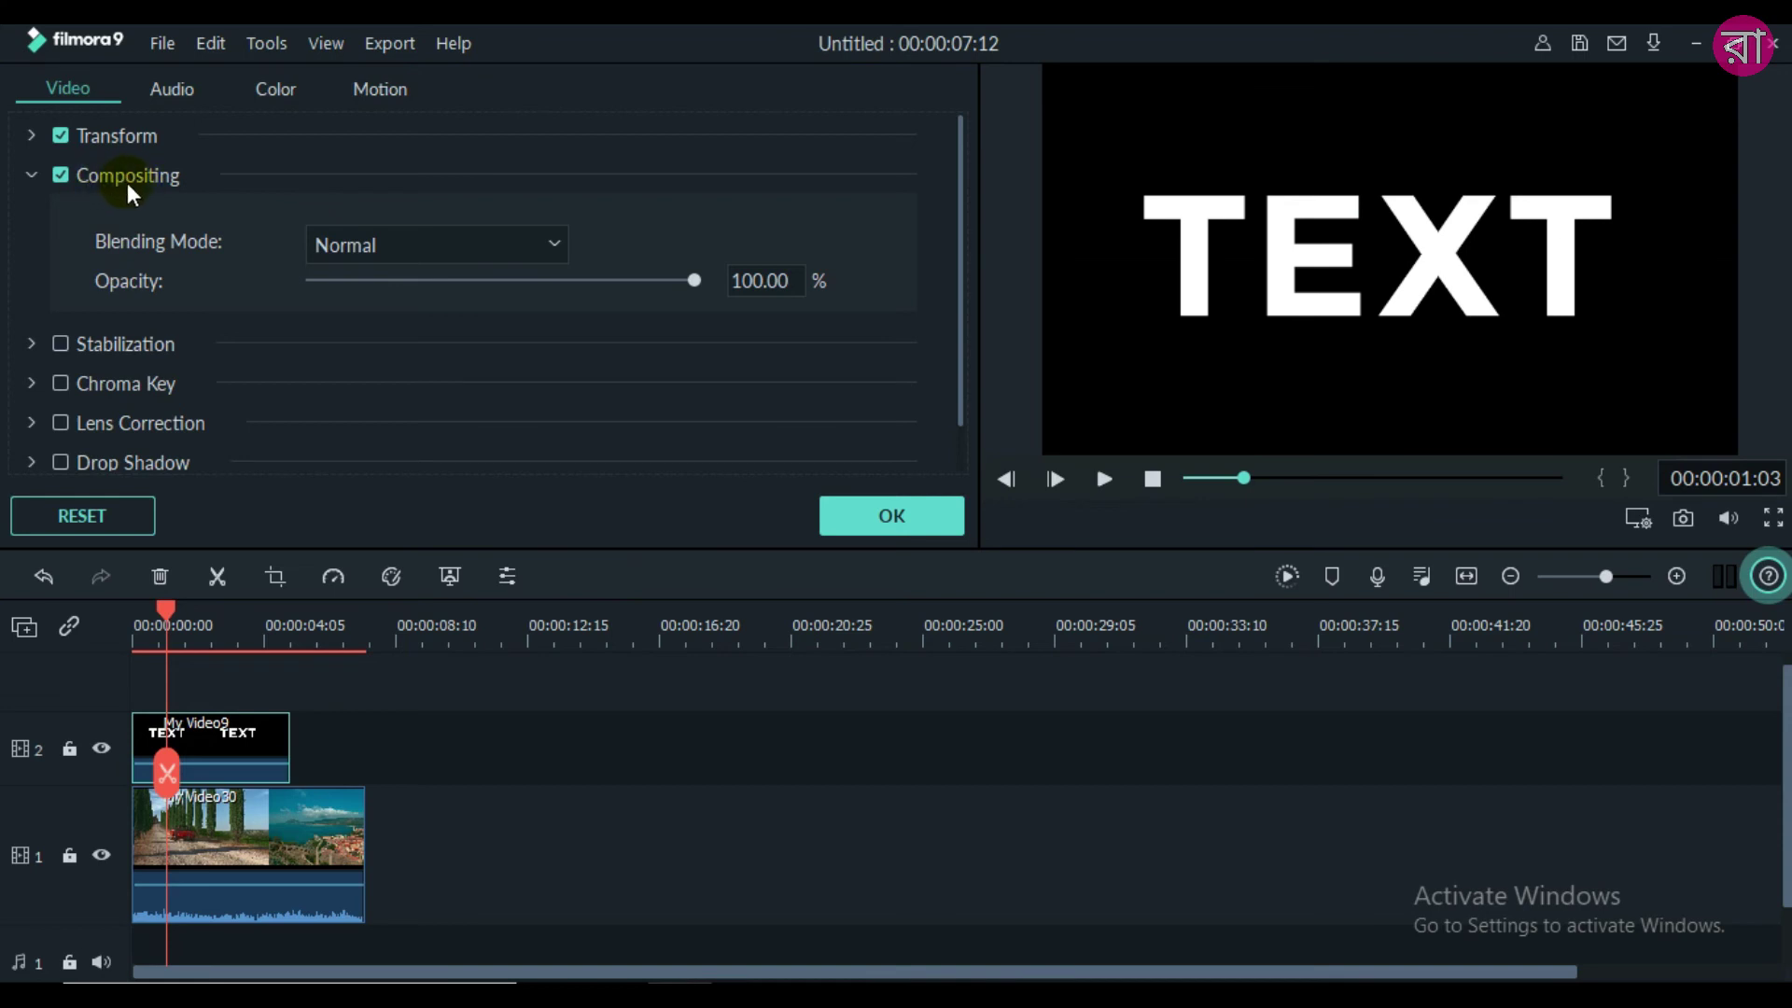
click(448, 241)
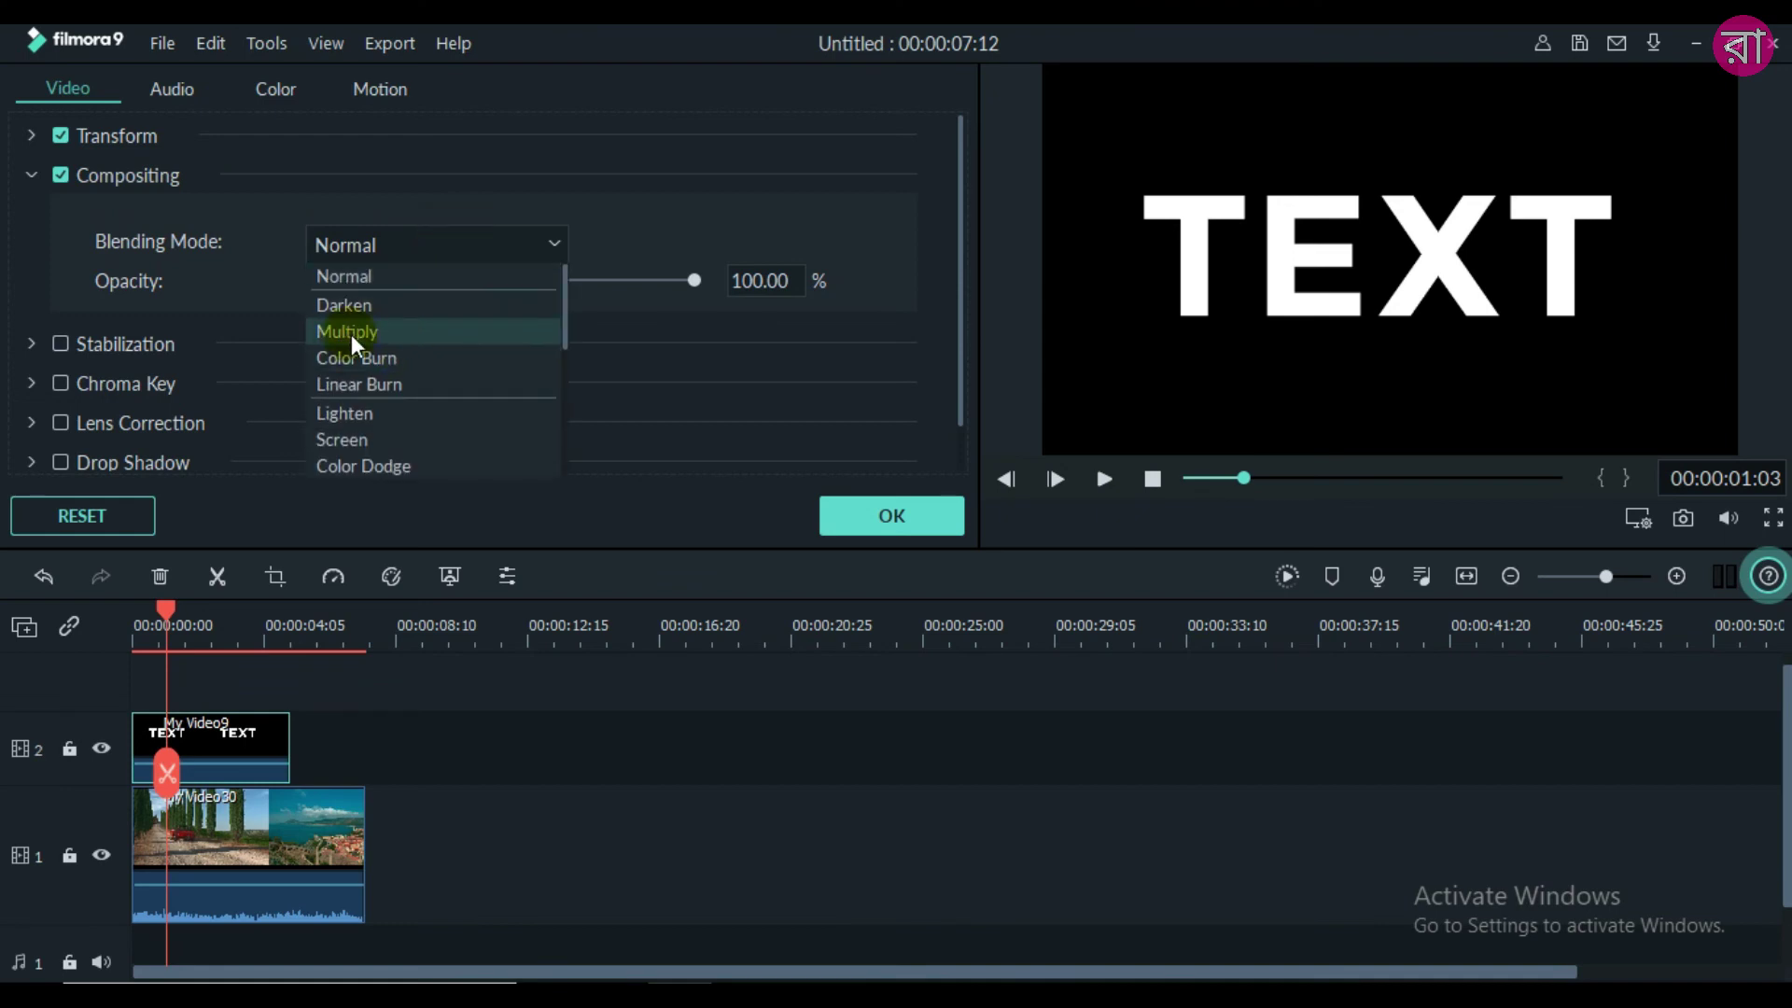
click(394, 333)
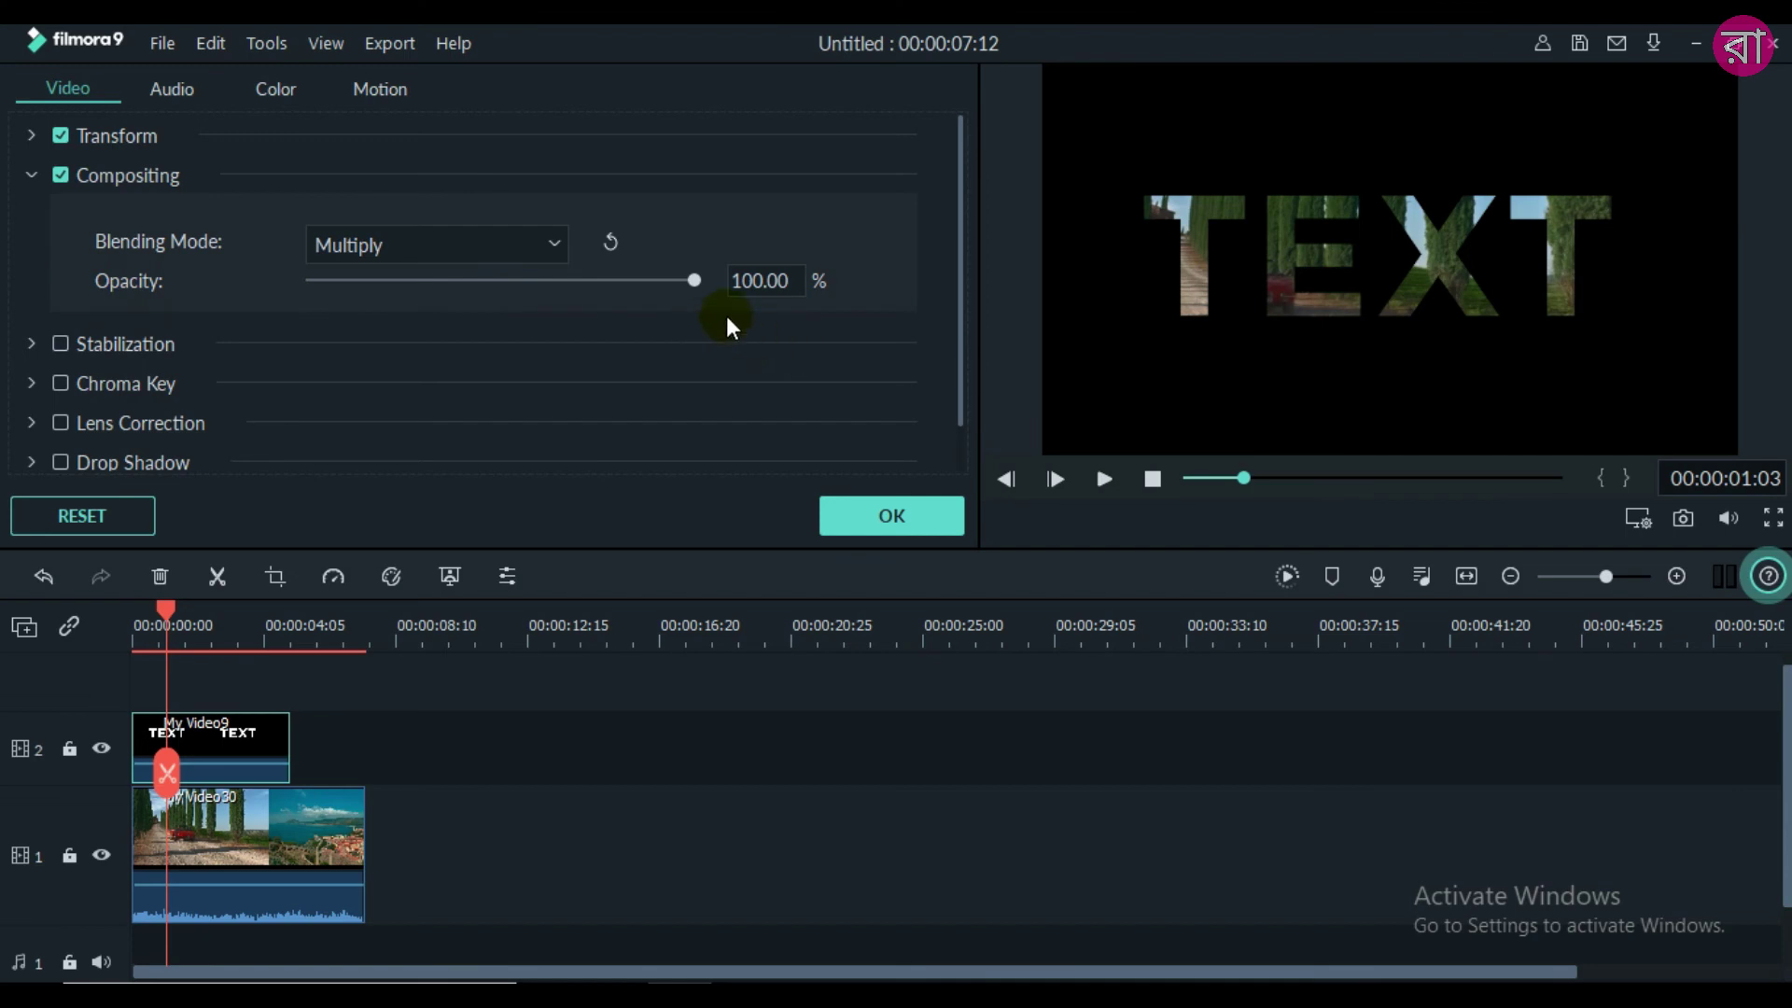
click(885, 517)
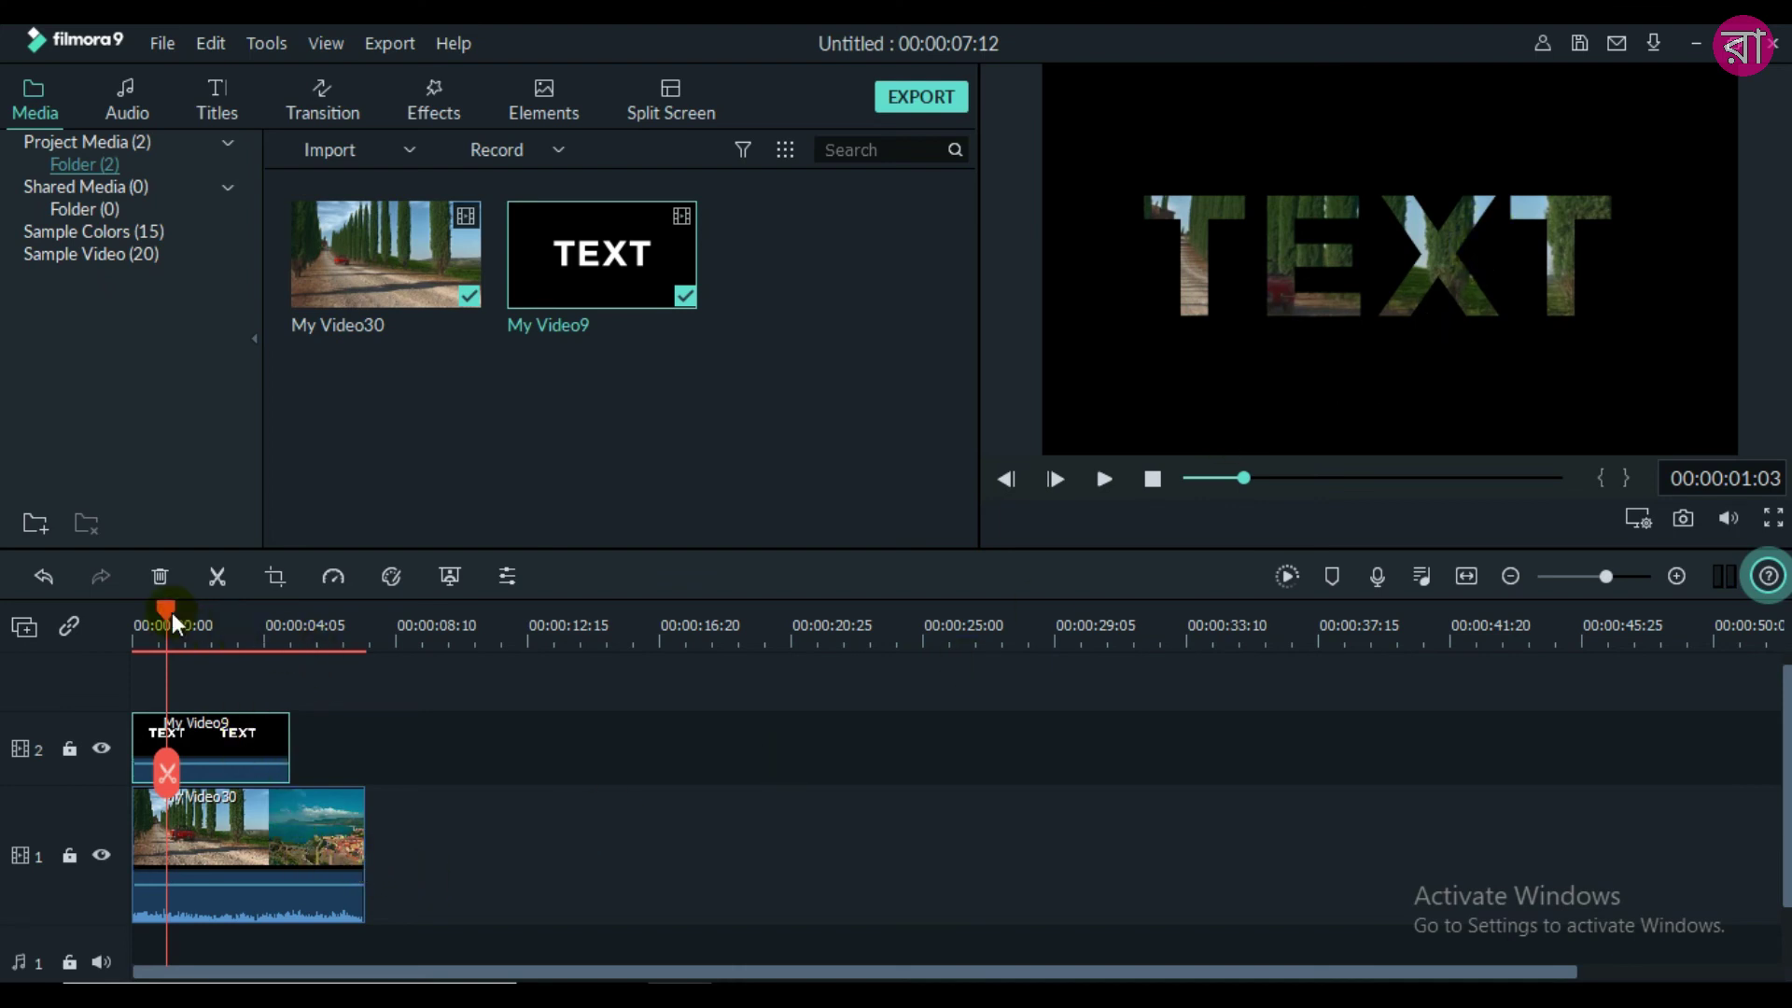
- Play the timeline from the start to check the footage showing through the text, pausing before the text clip ends
drag(163, 616, 134, 616)
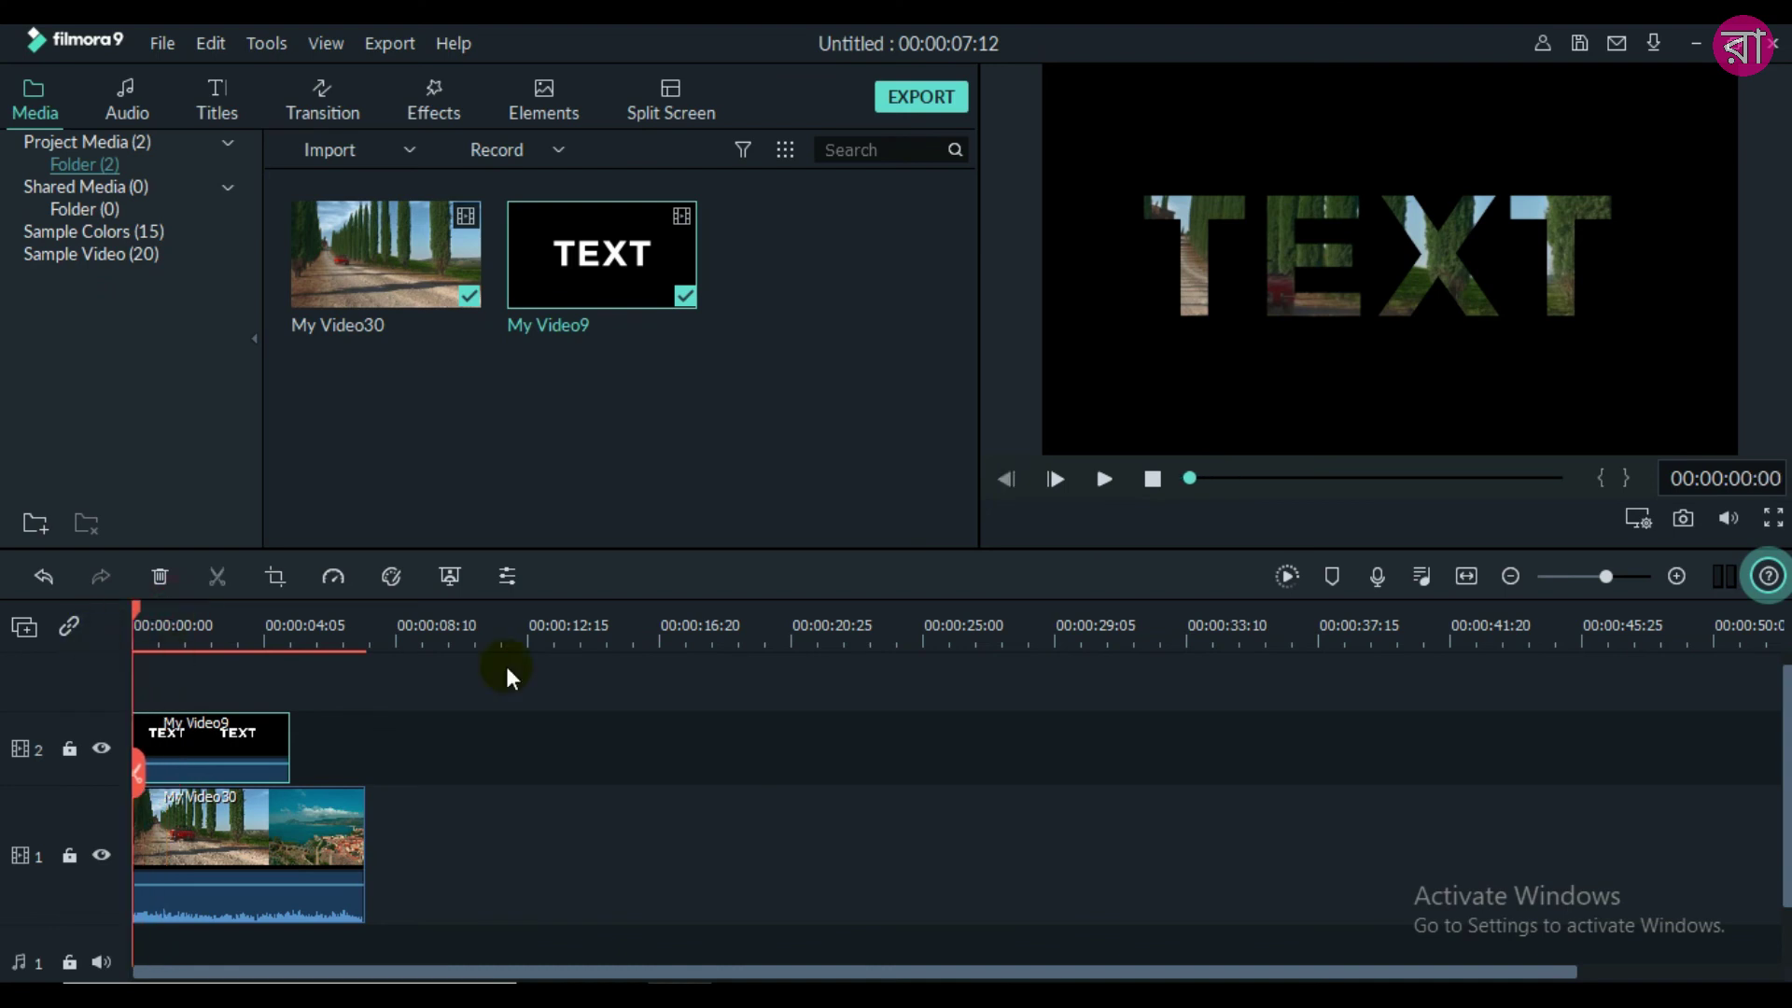
click(1104, 478)
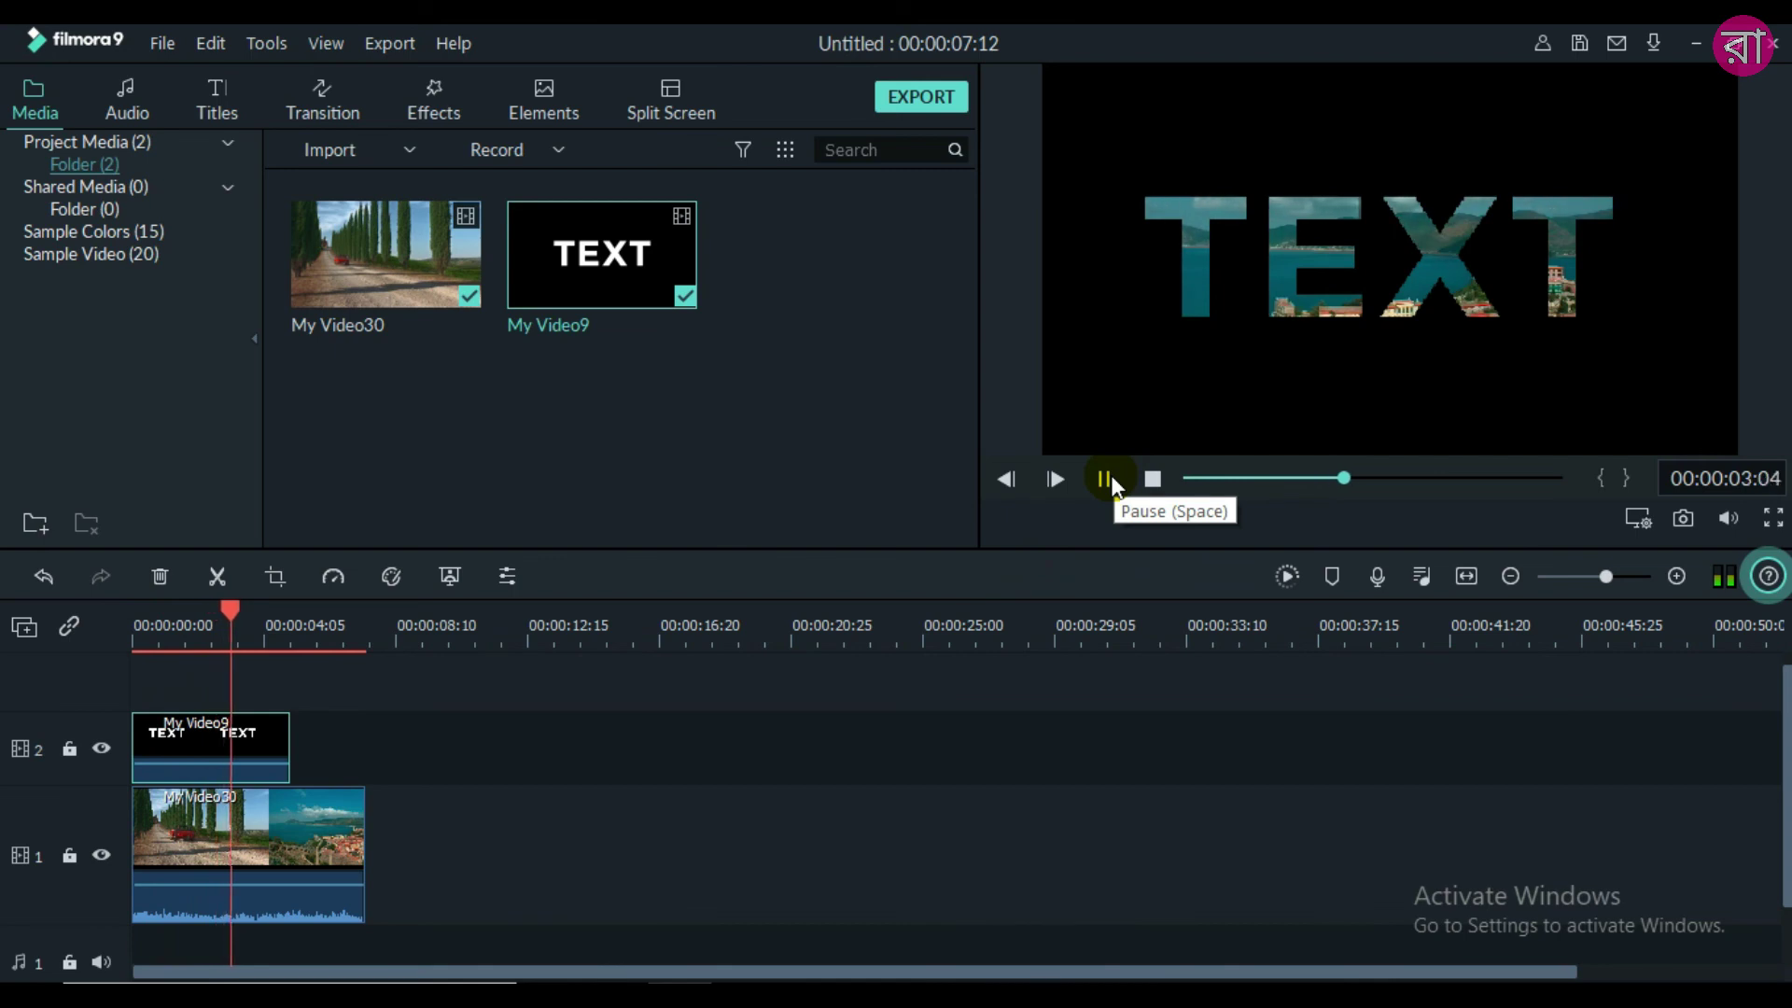
click(1107, 479)
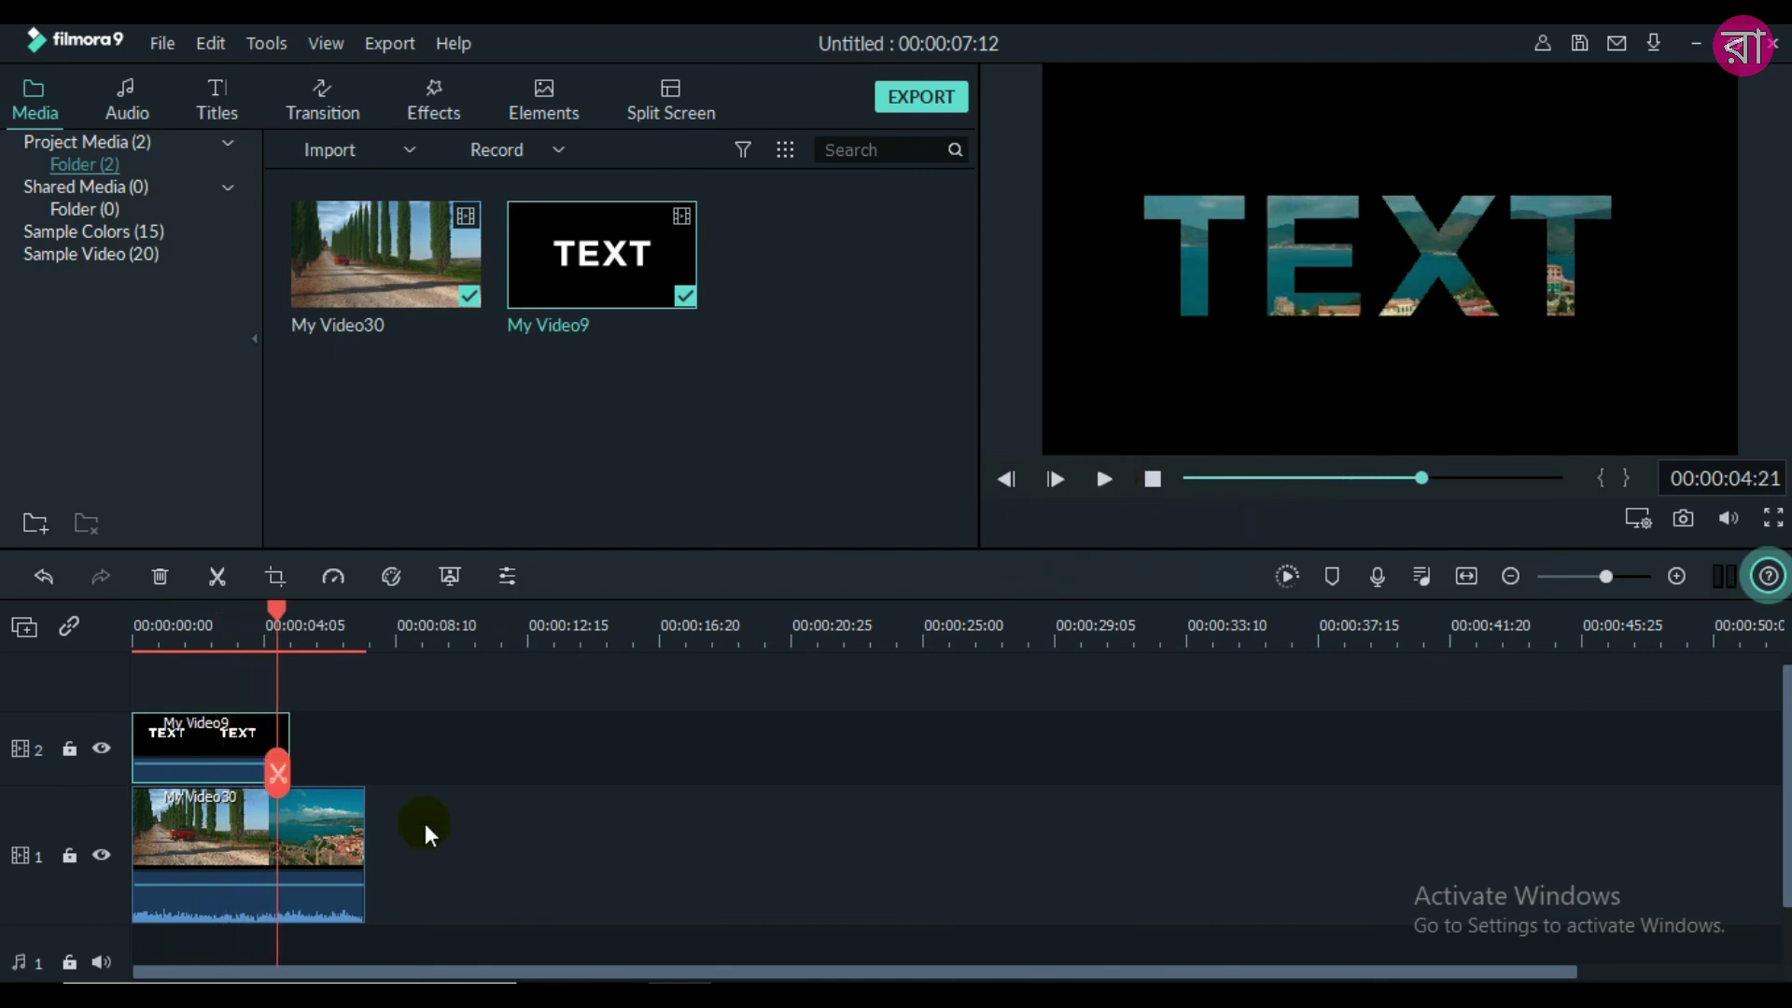
- Slightly raise the My Video30 clip's saturation, set its color enhancement threshold to 42.76, and accept the color changes
click(337, 851)
click(383, 809)
click(308, 866)
double_click(310, 826)
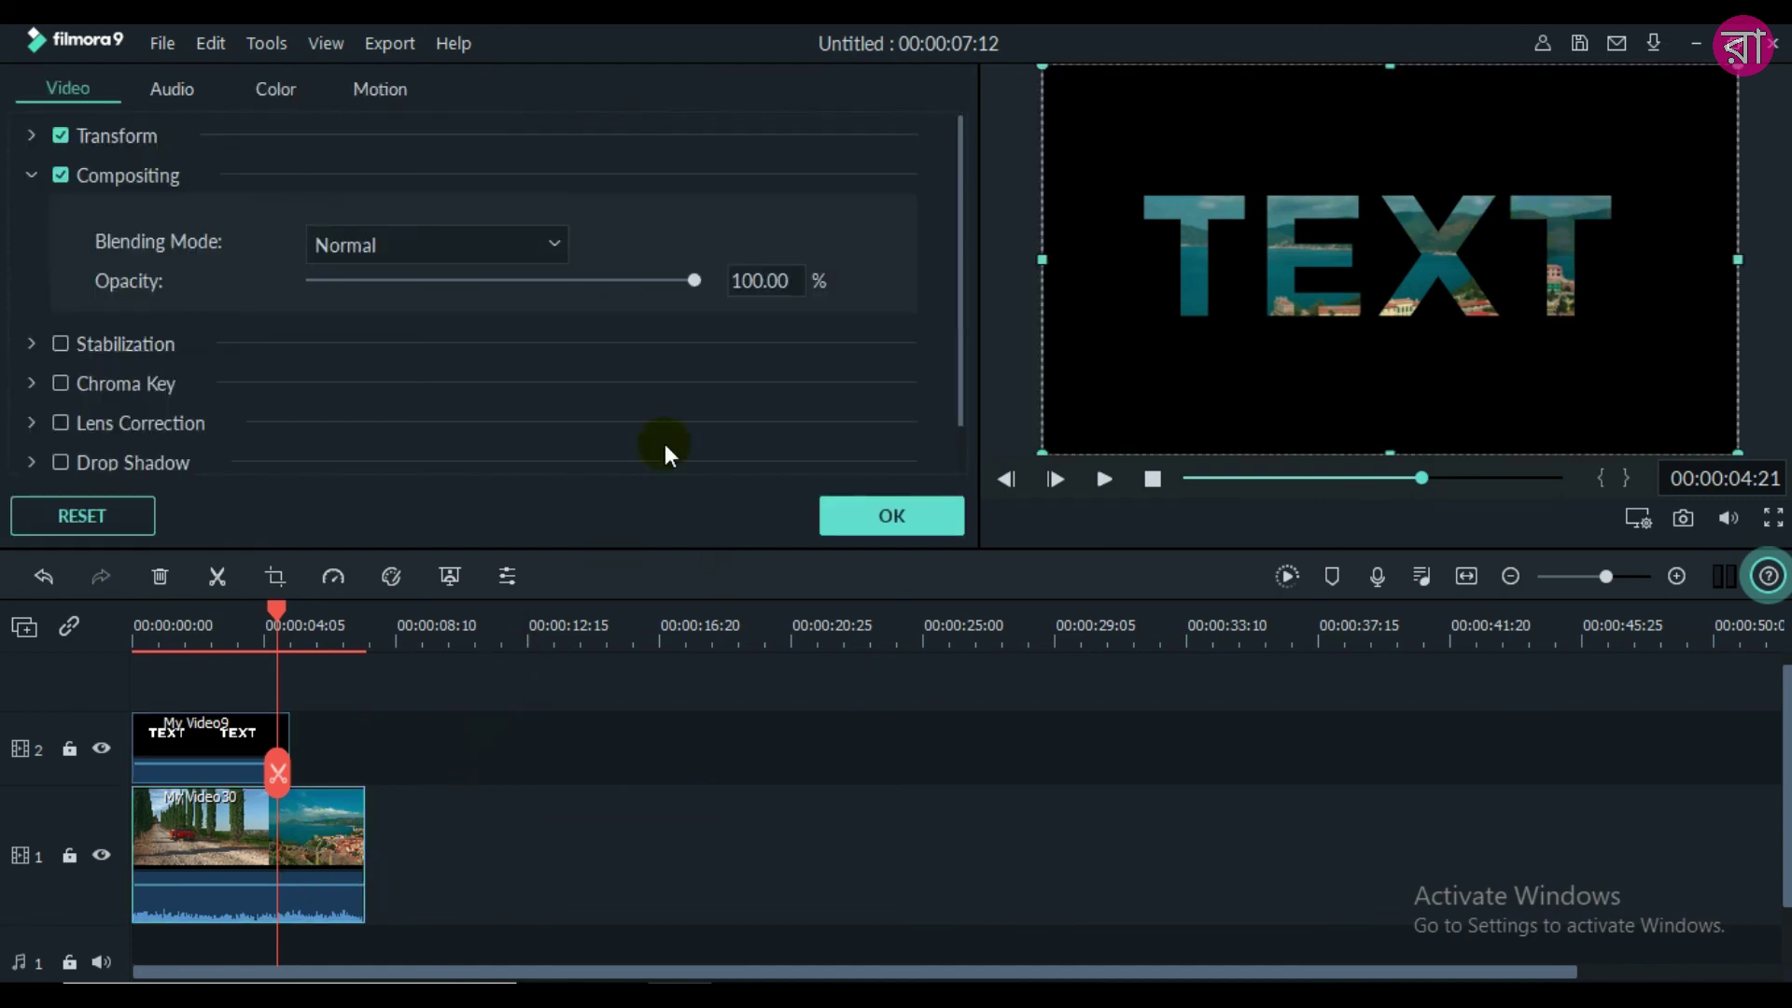
click(273, 93)
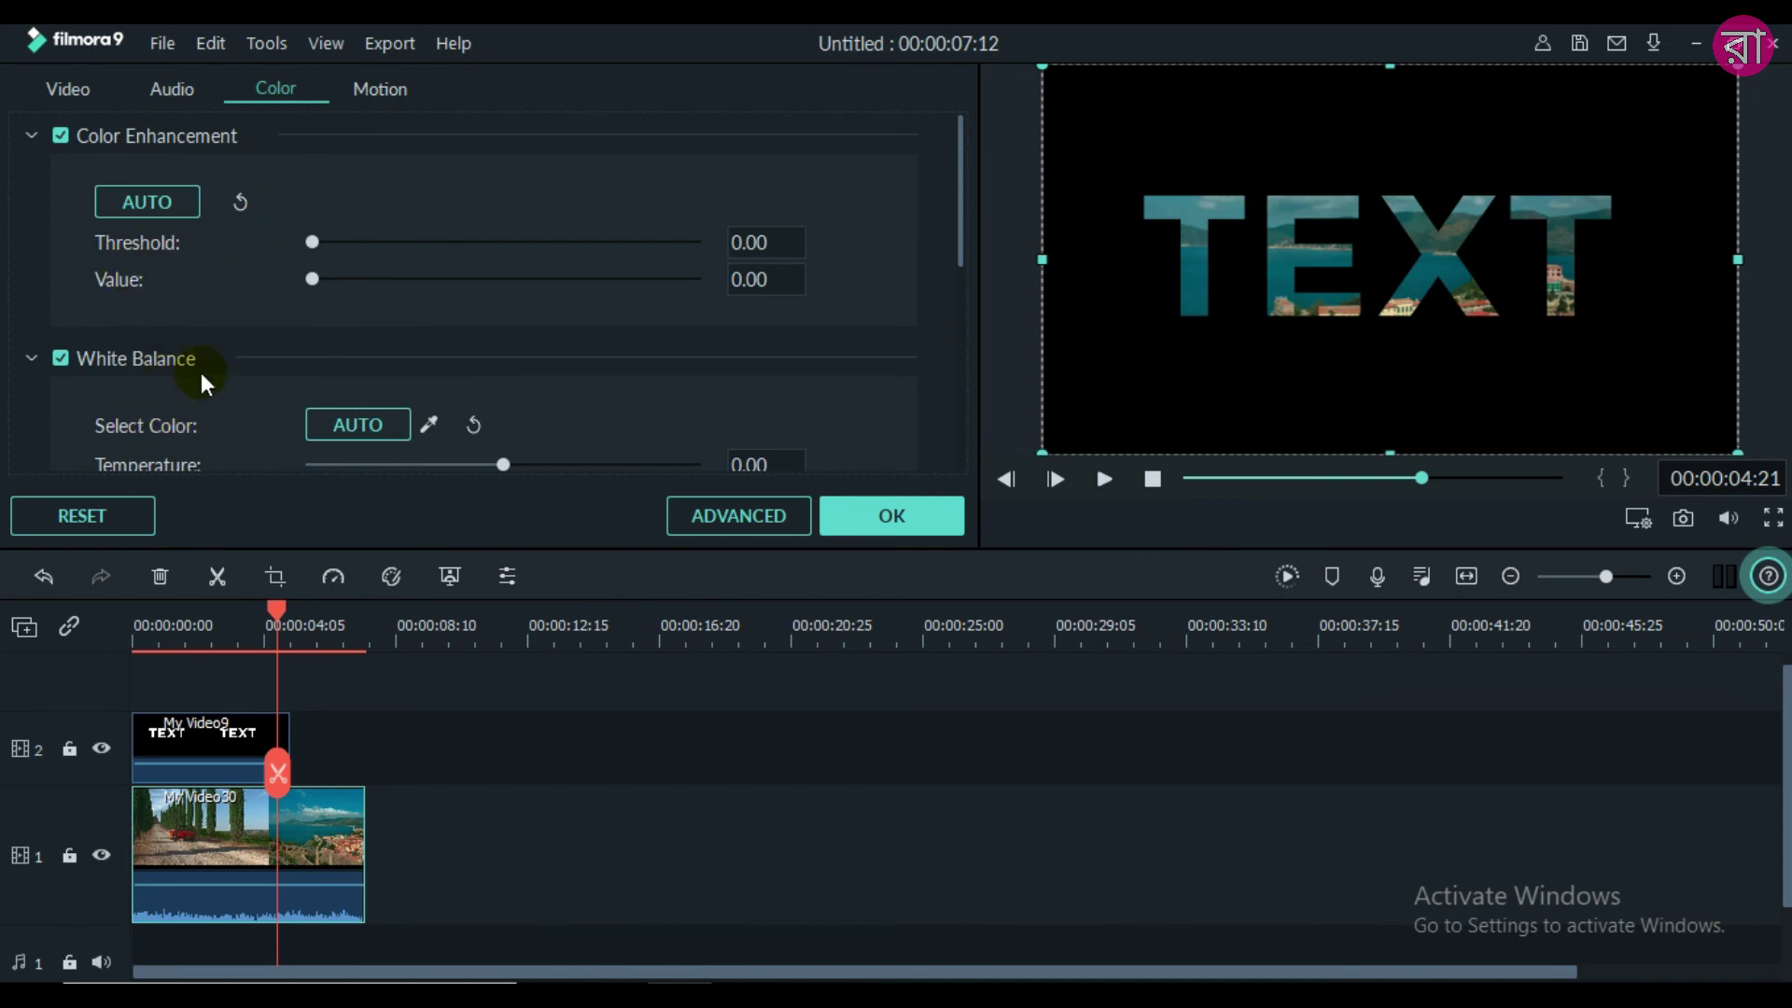
scroll(237, 402, down, 4)
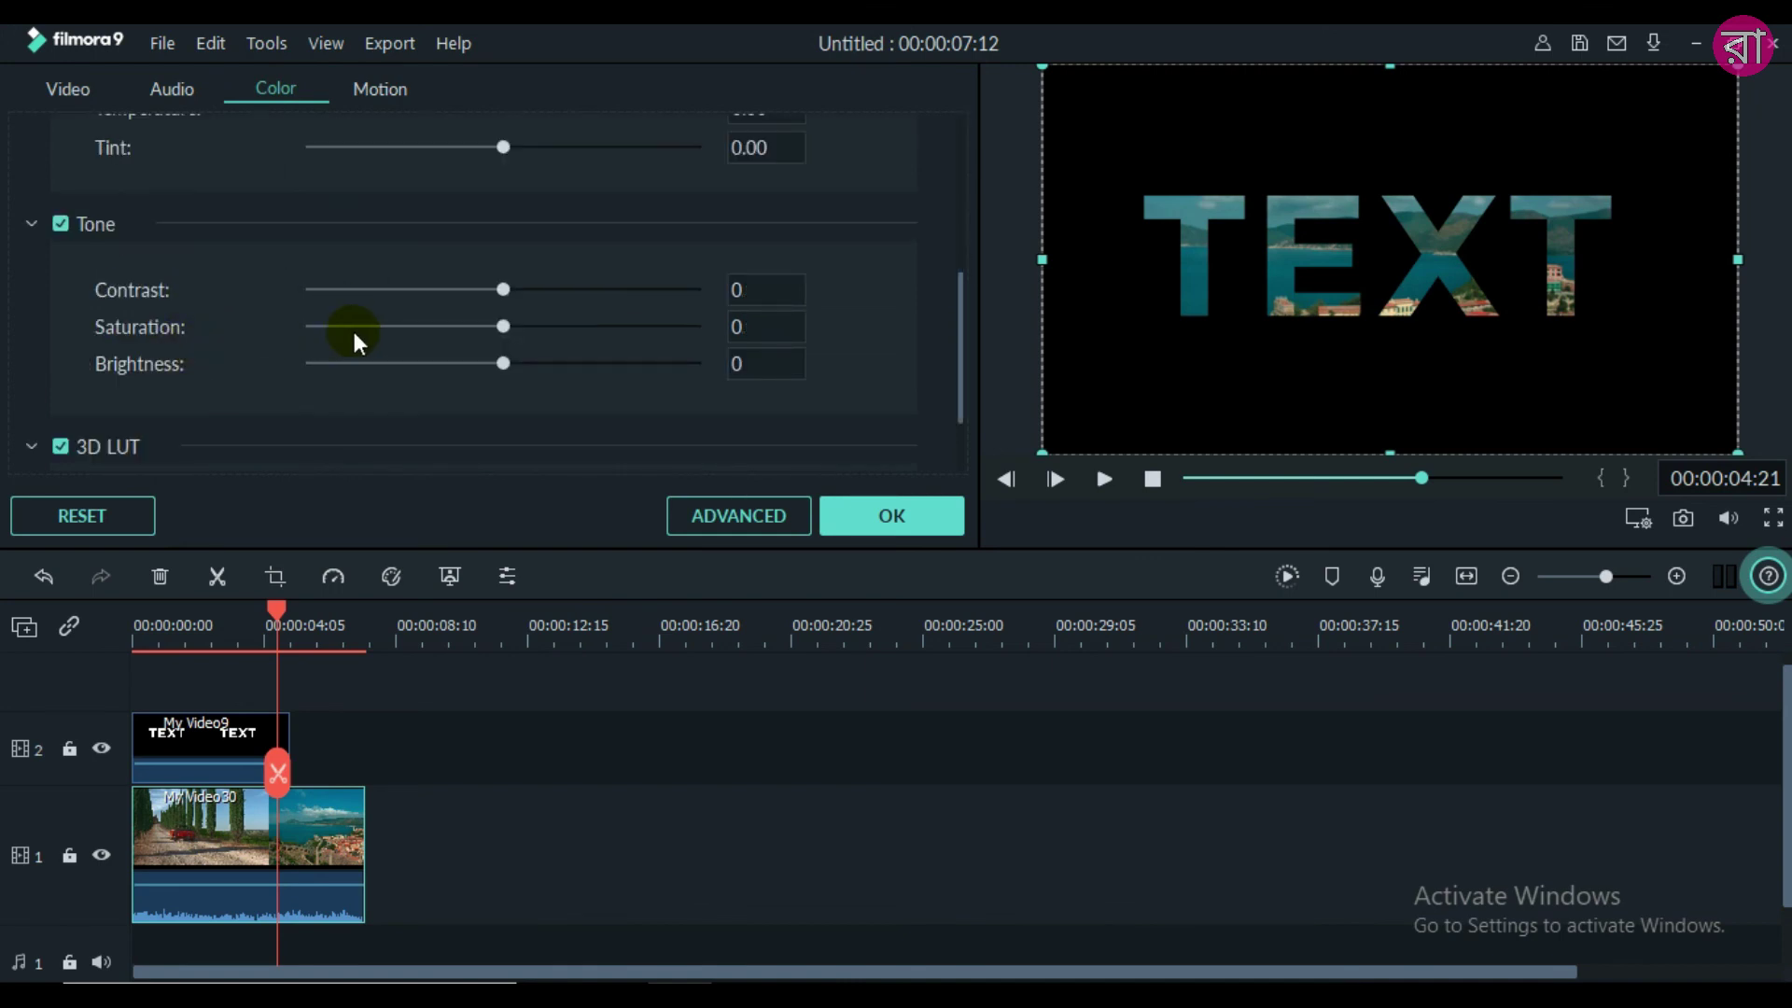
drag(505, 326, 517, 325)
scroll(340, 238, up, 4)
drag(340, 241, 476, 252)
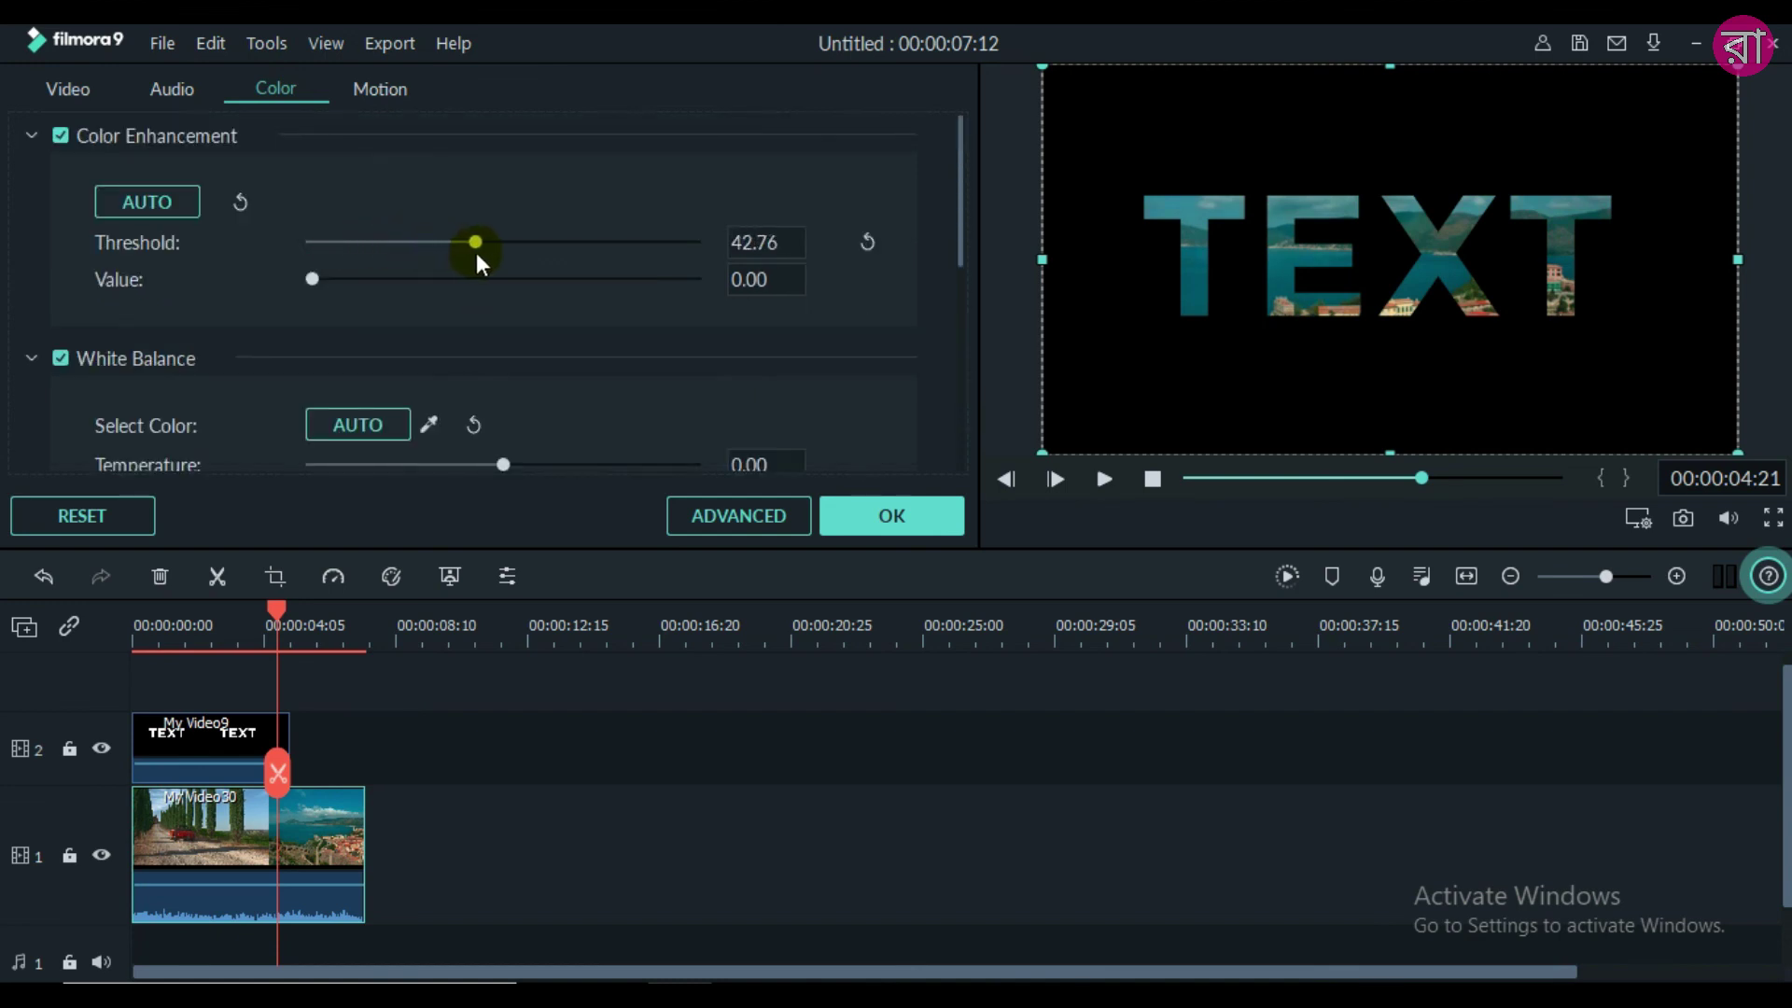
click(909, 520)
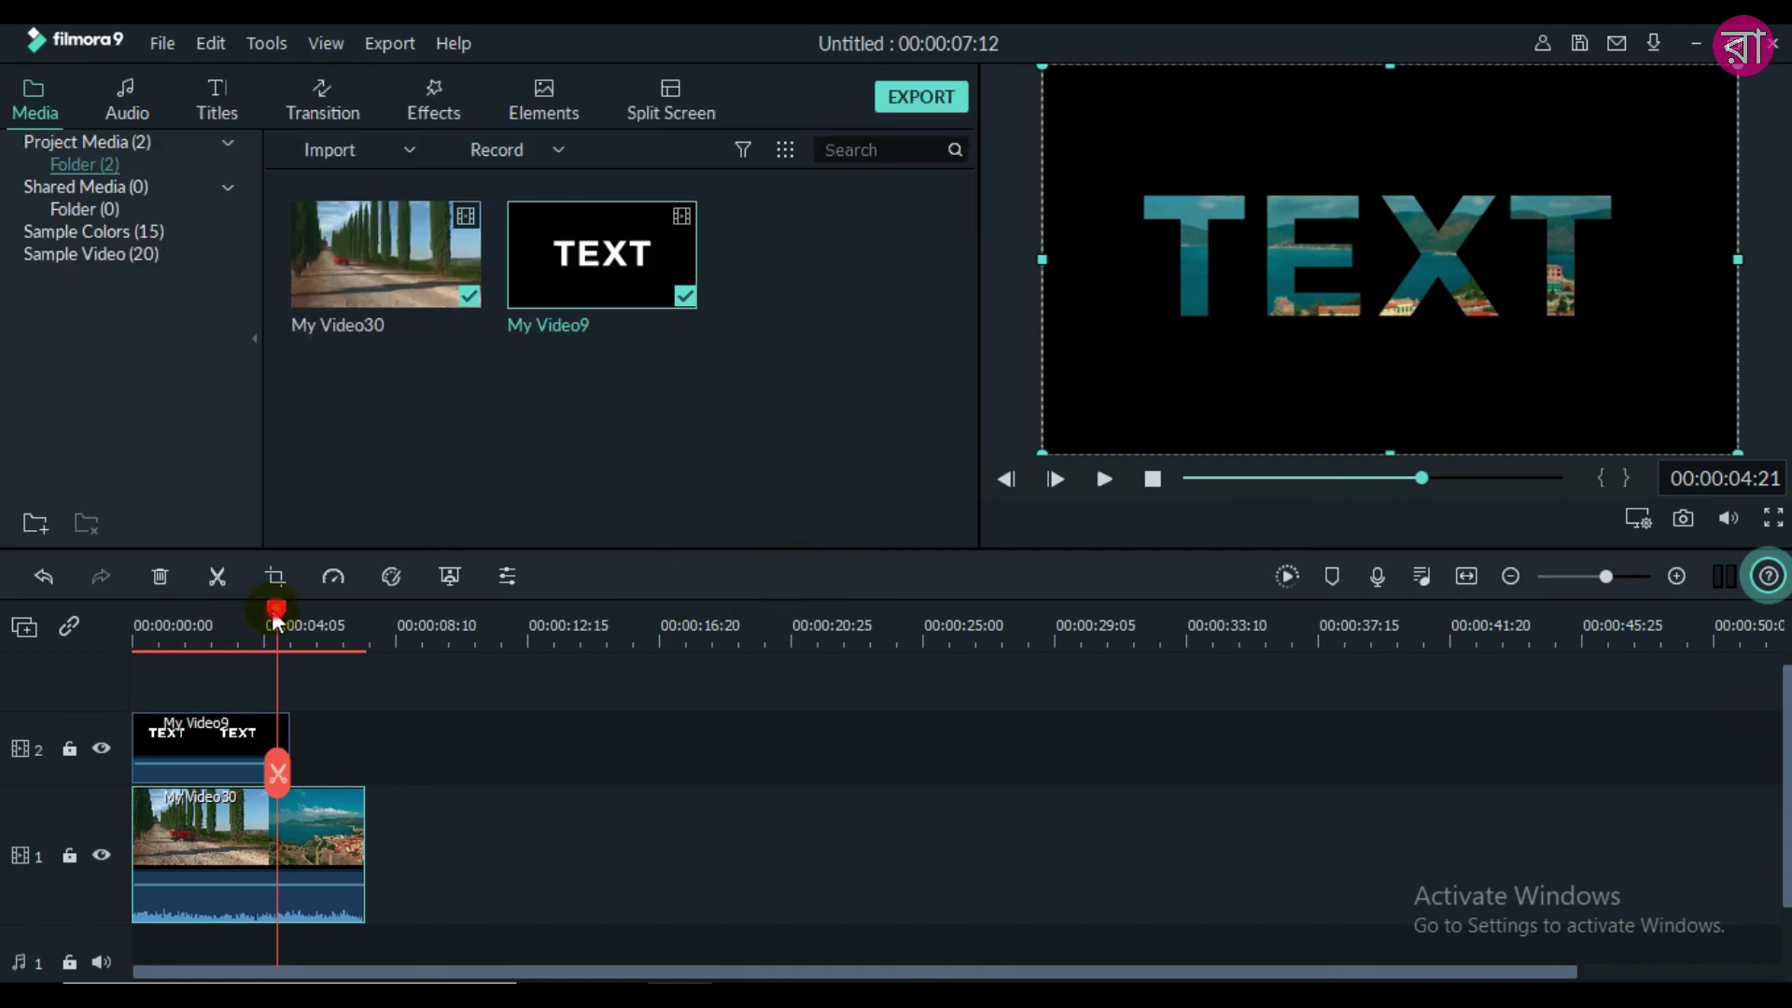
- Replay the color-adjusted composition from the beginning until just past the end of the text clip
drag(275, 612, 134, 614)
click(1103, 478)
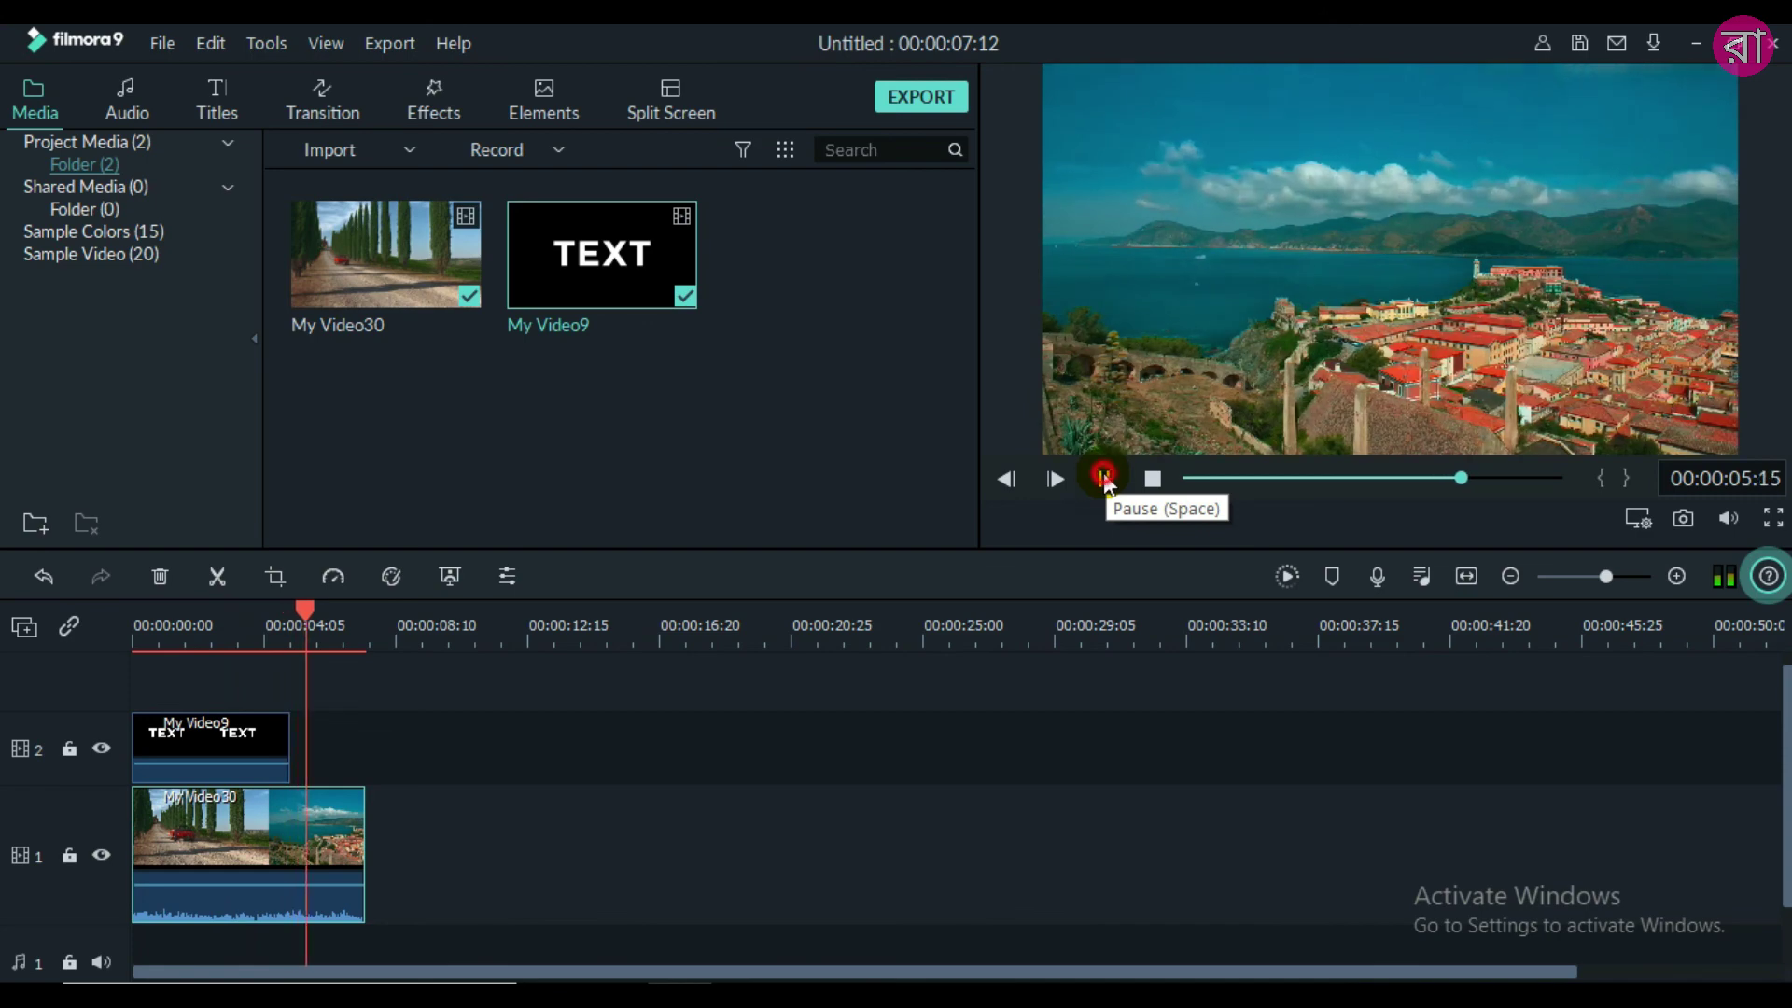
click(1103, 477)
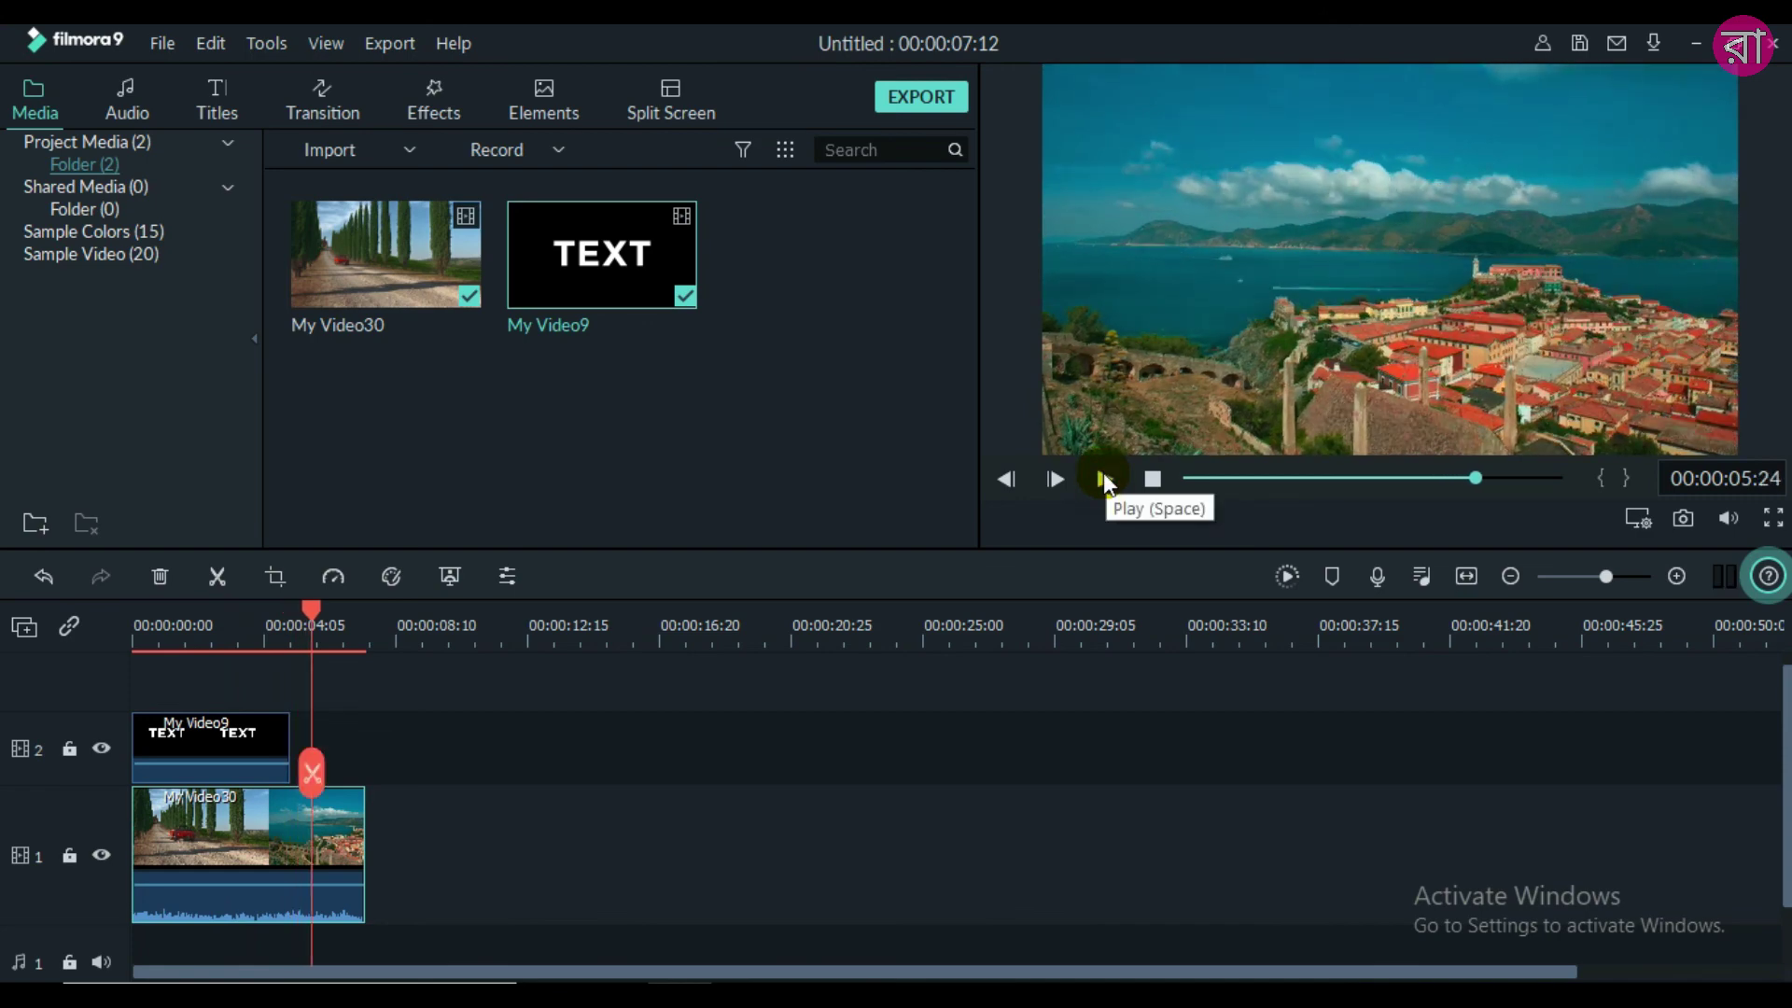